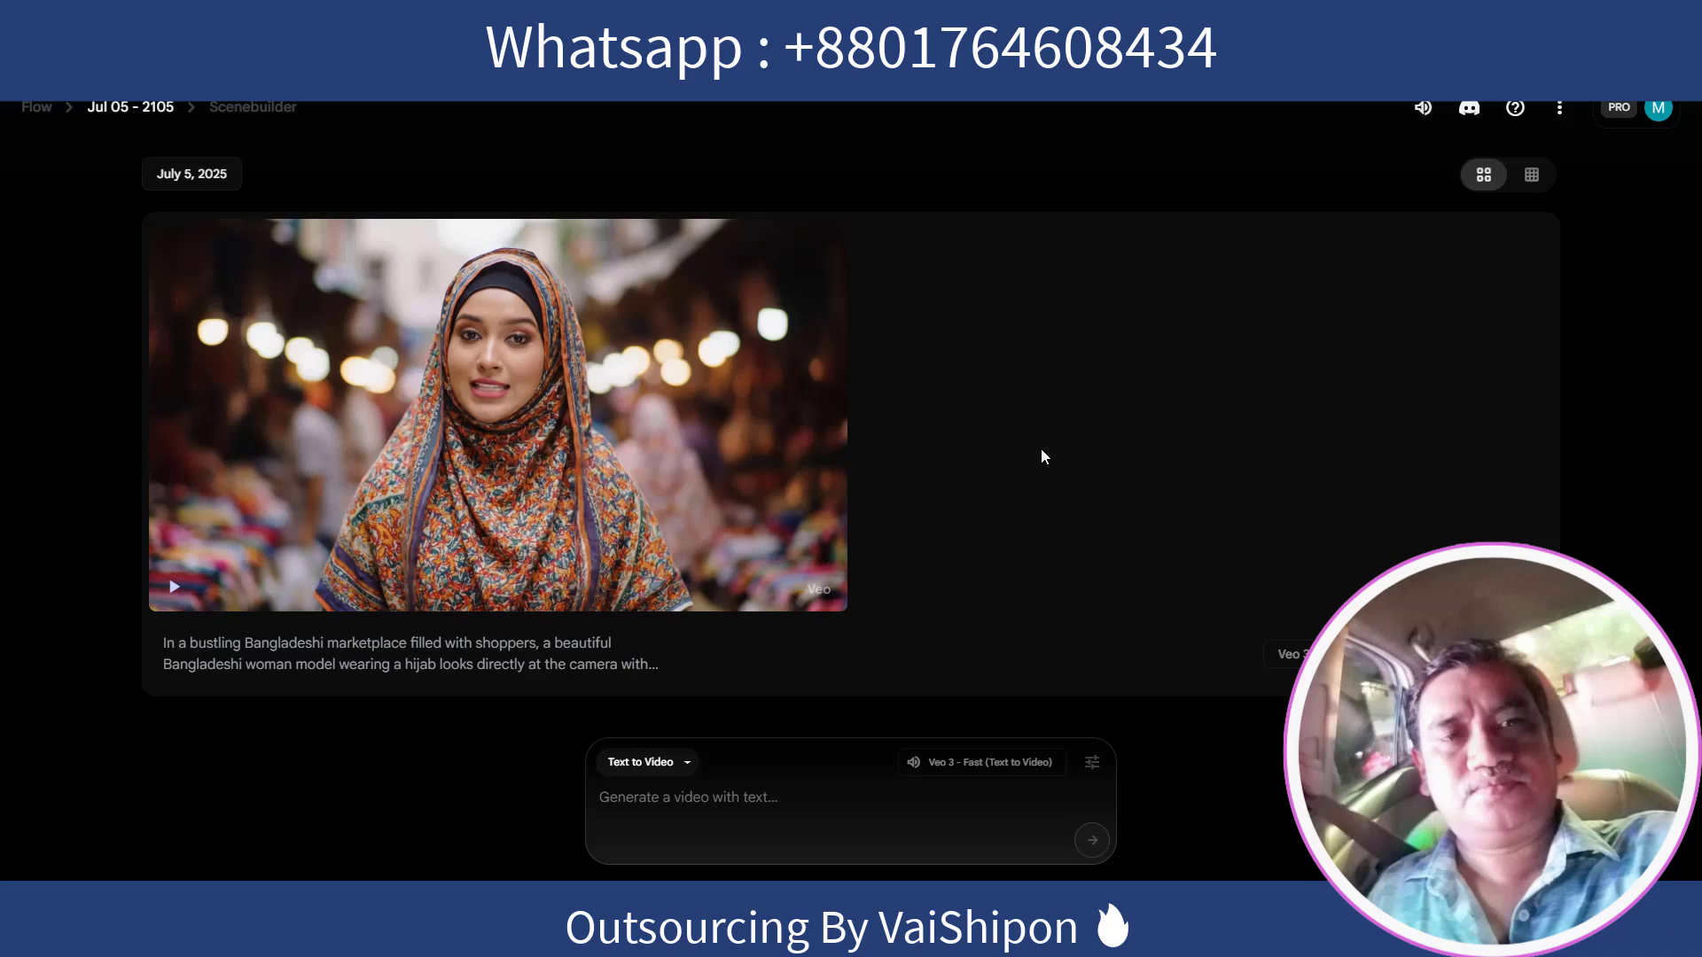
Step: Check the account's remaining AI credits, and play the generated marketplace video
left_click(1658, 108)
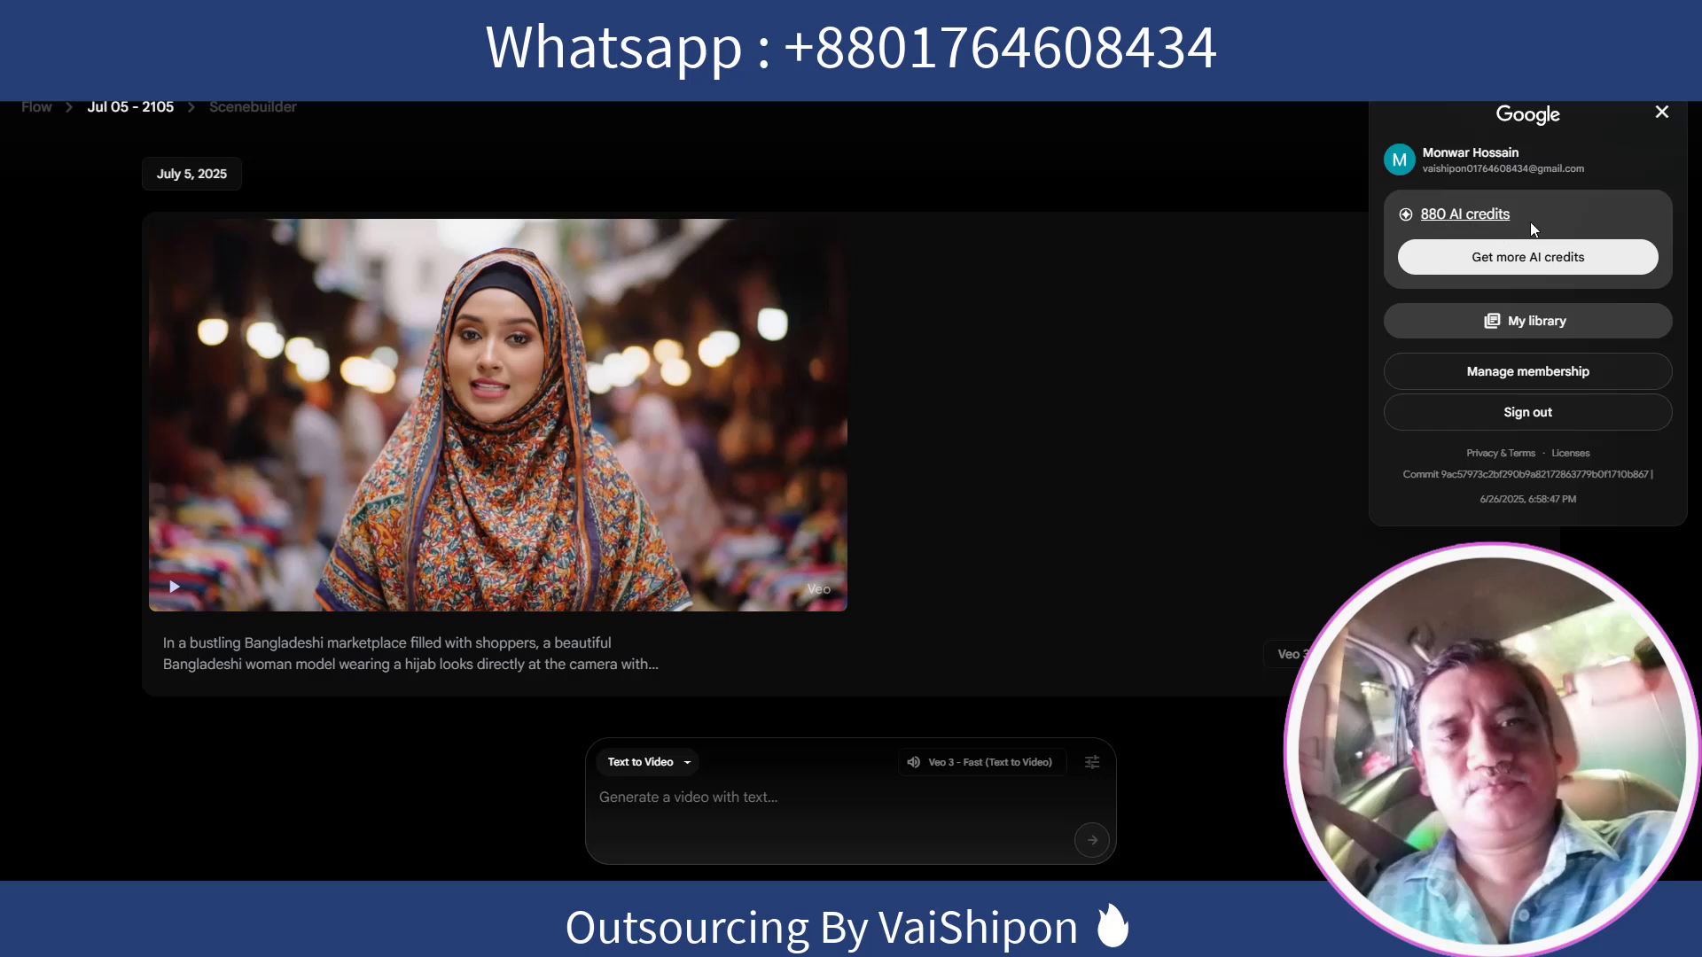
left_click(1053, 282)
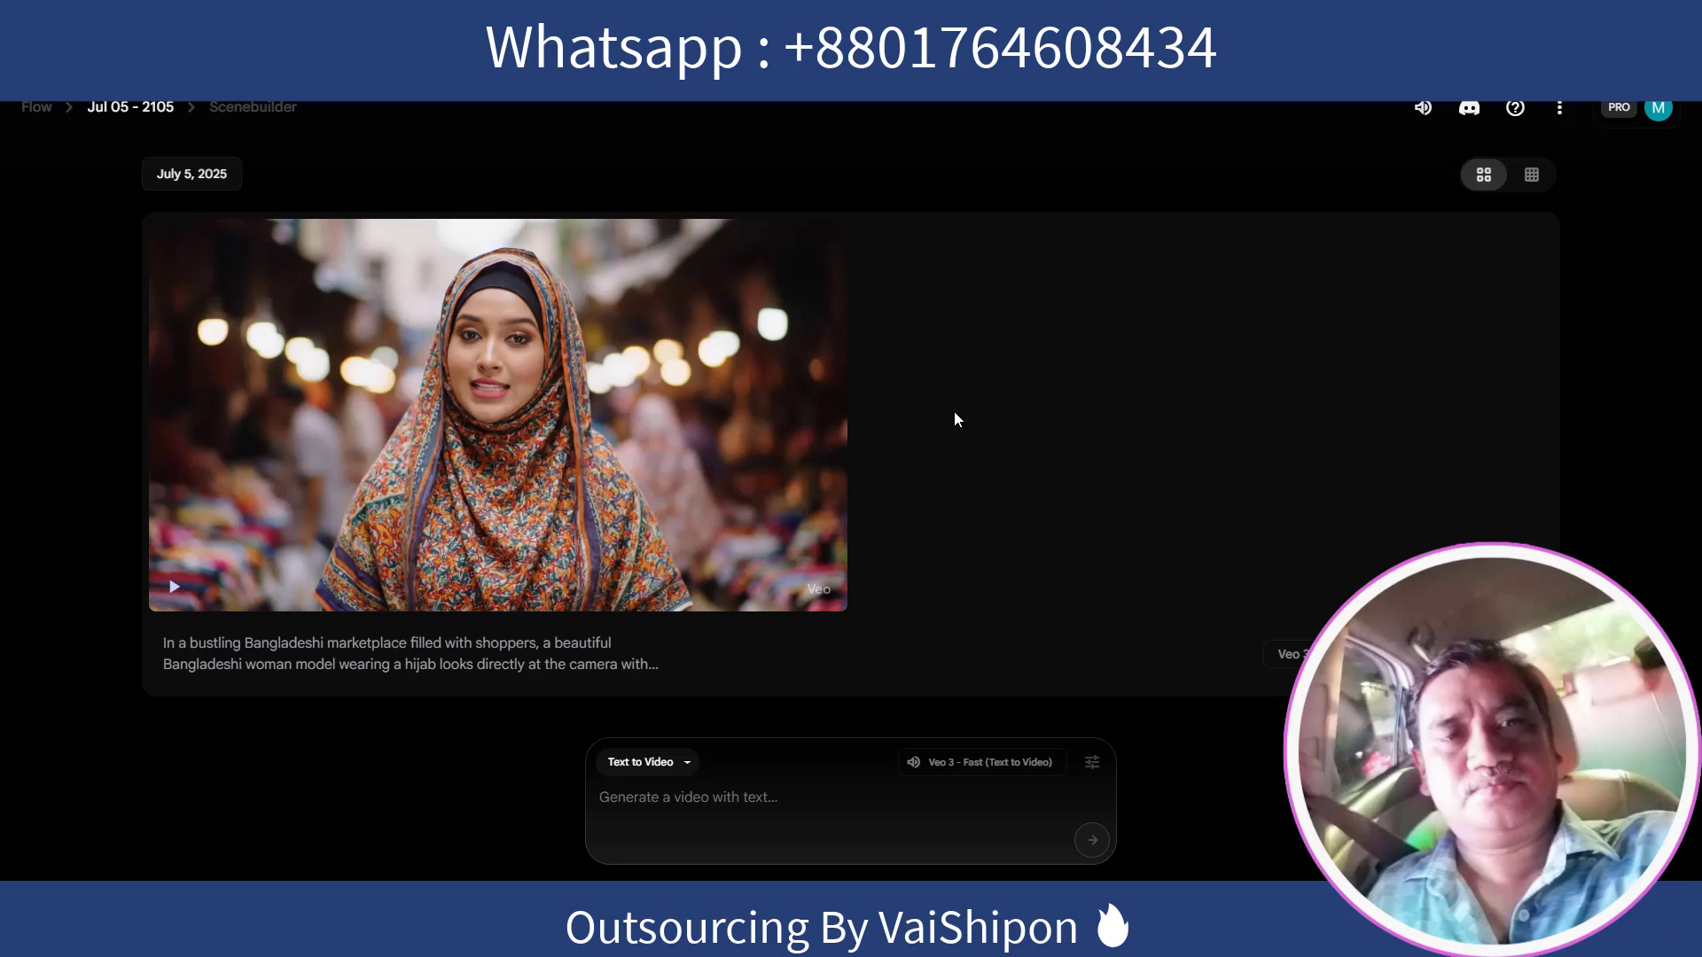
mouse_move(509, 596)
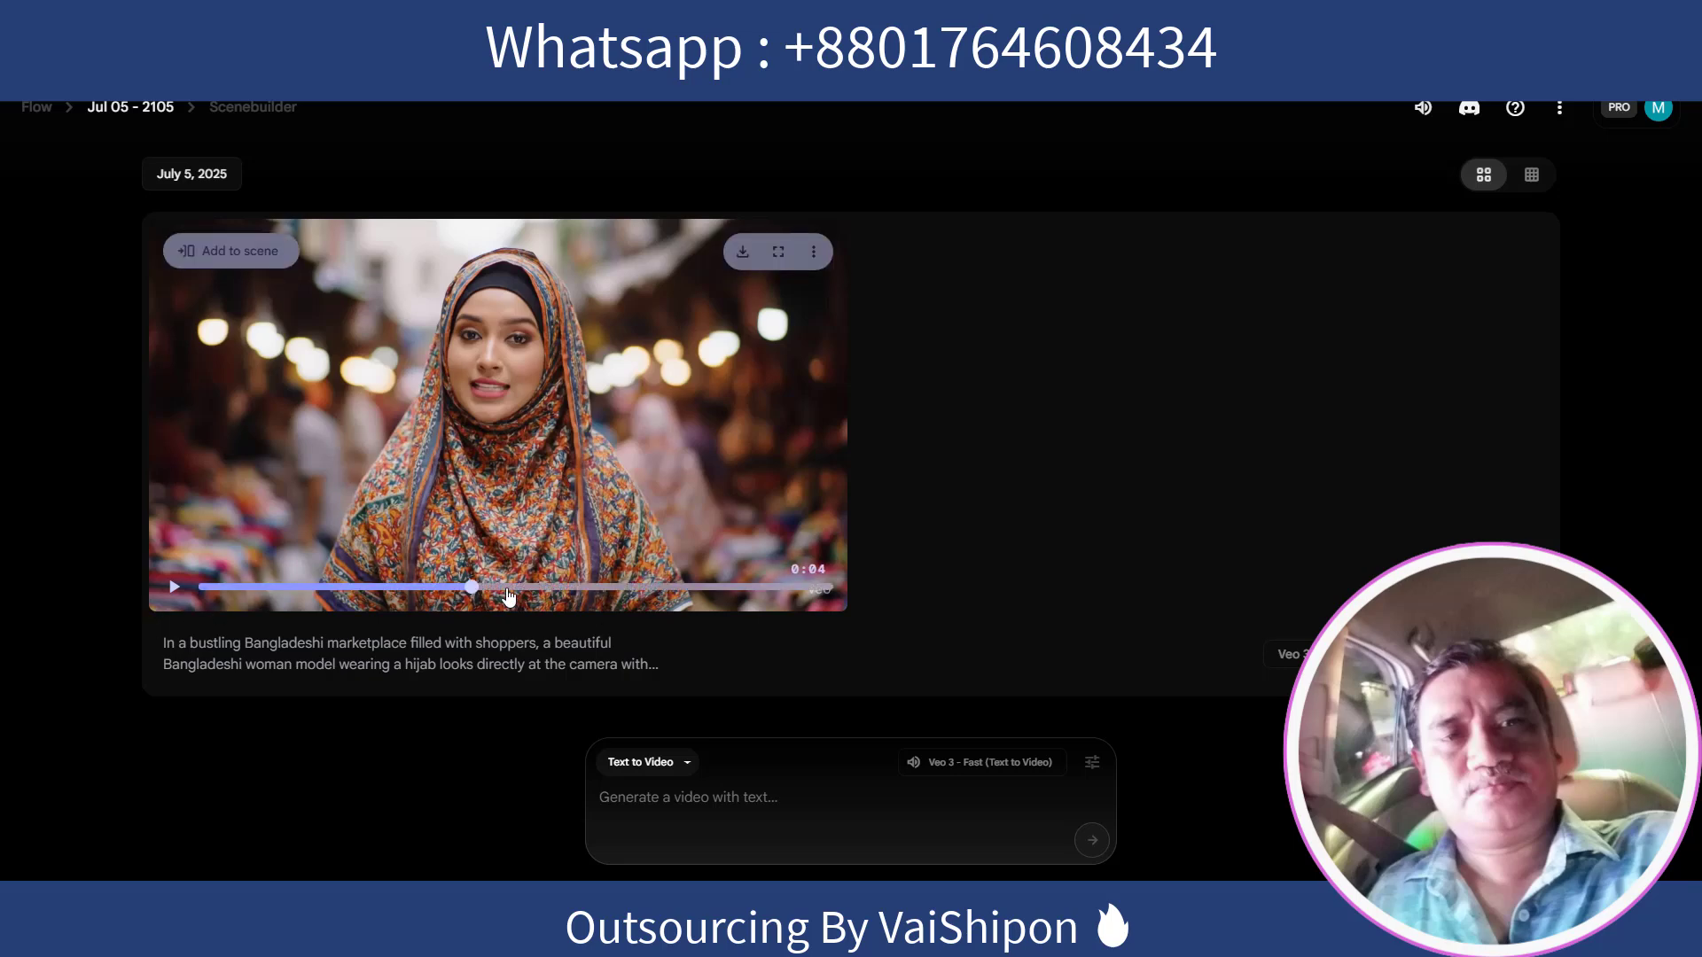
left_click(175, 589)
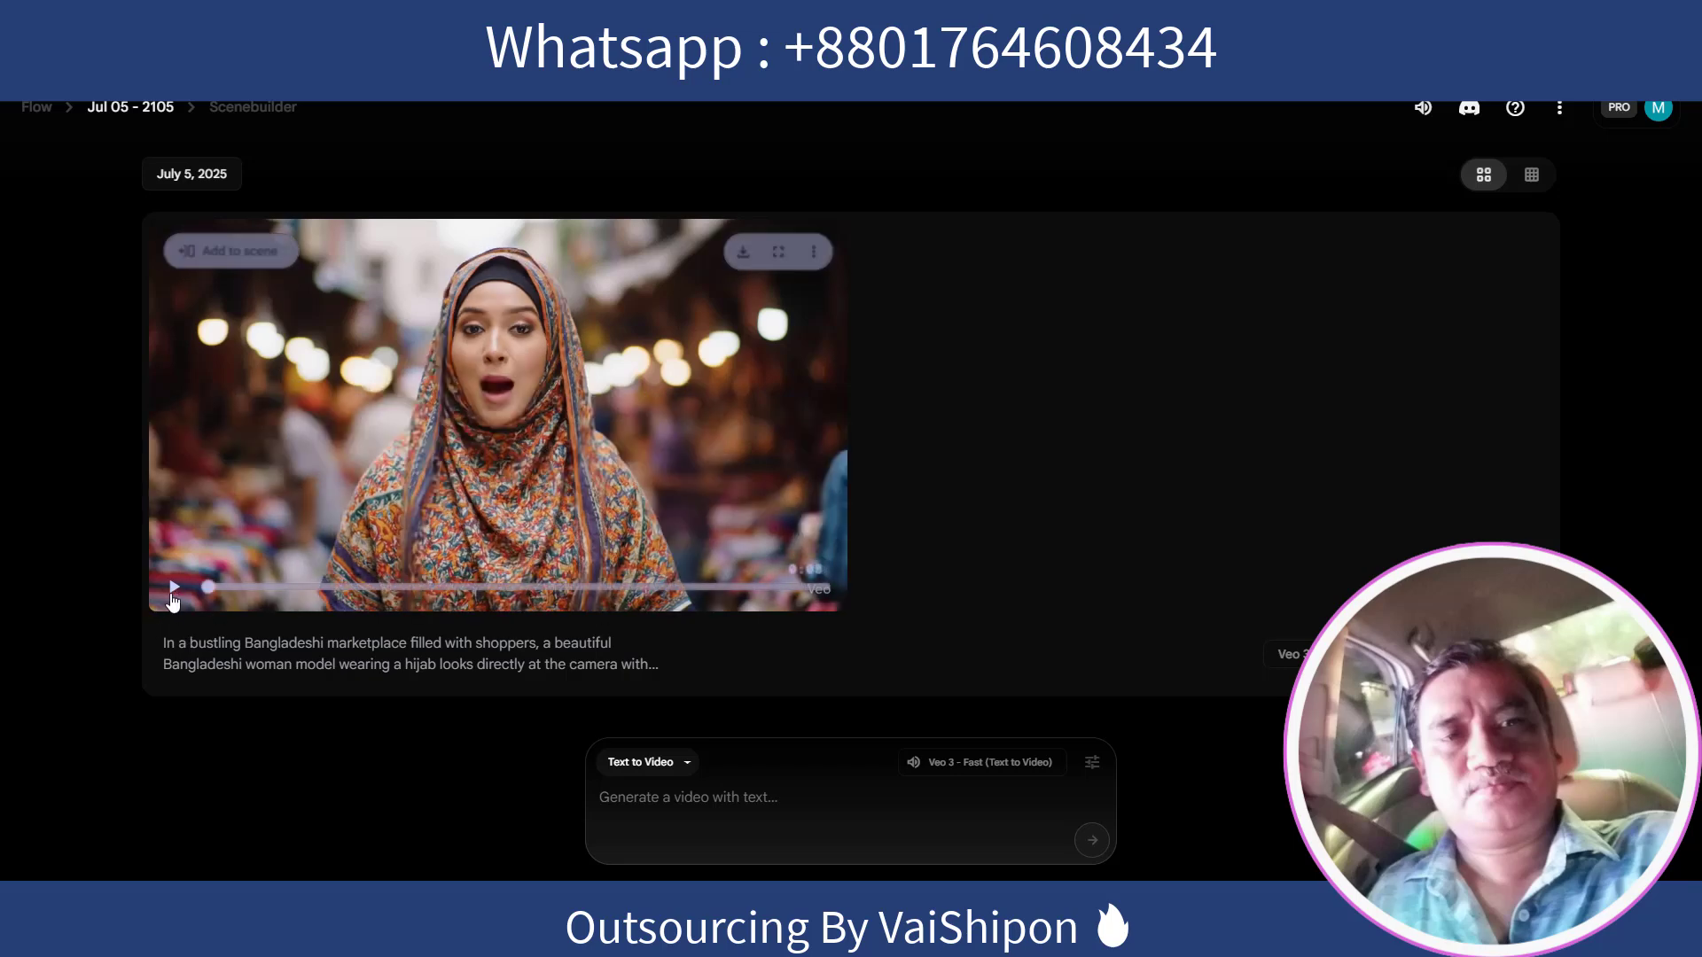
left_click(173, 594)
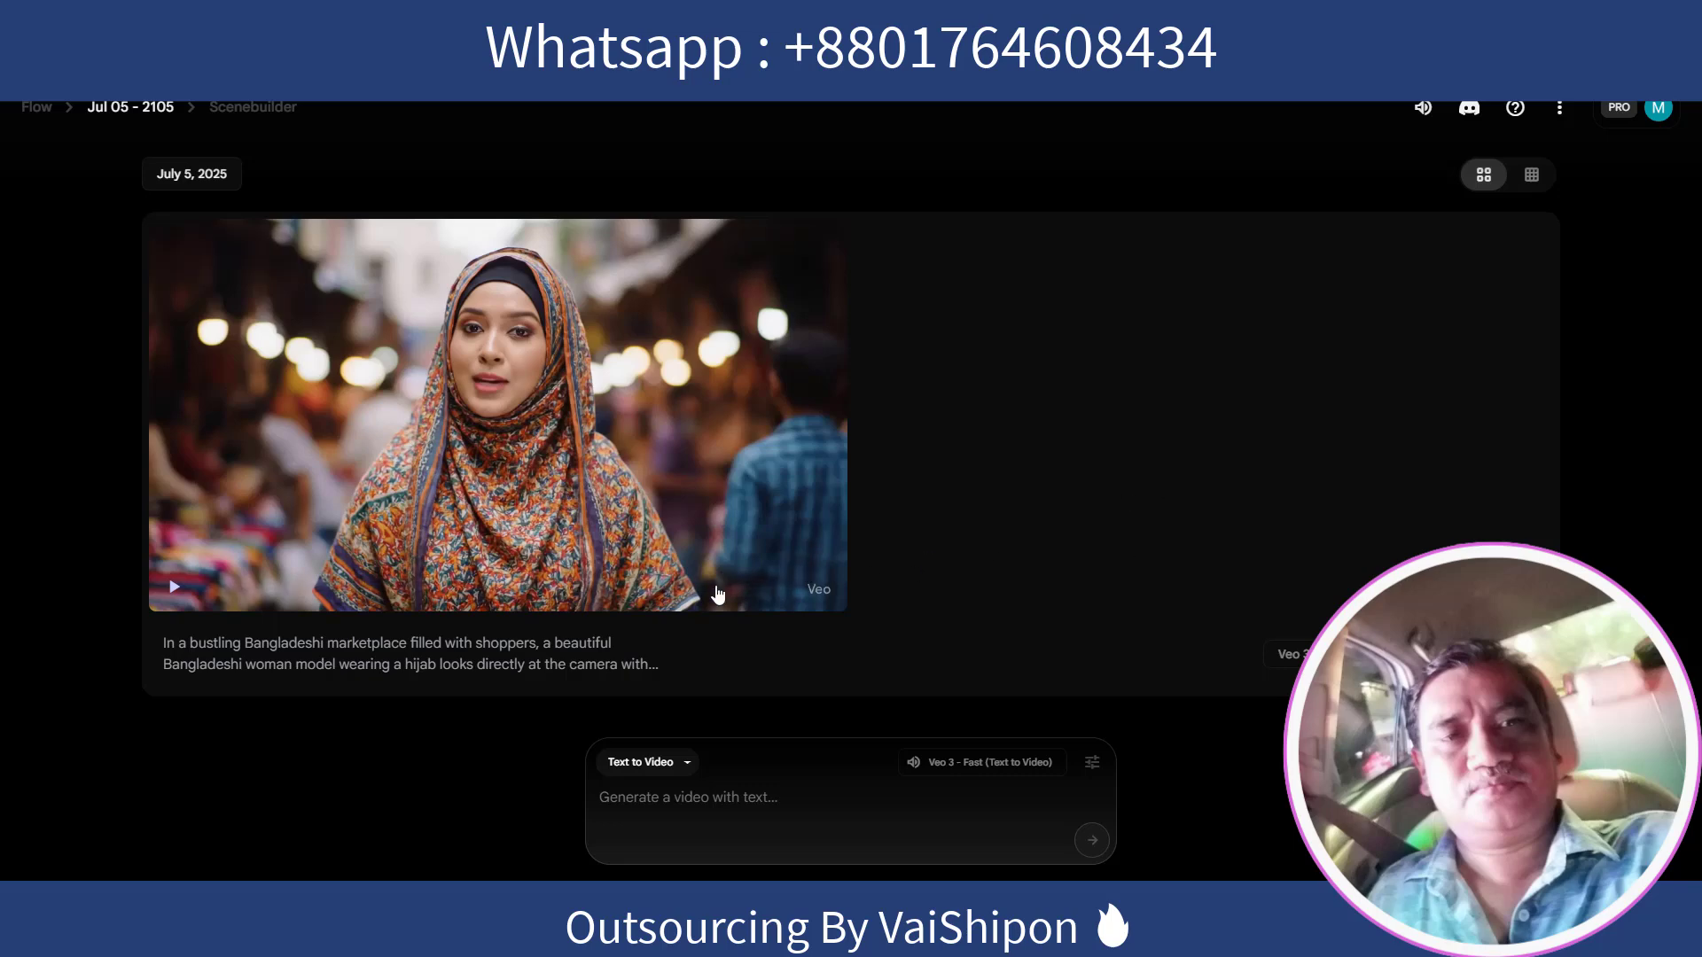
Step: Switch to the ADS 1 file in Notepad and examine Scene 1's model description, market setting and spoken-language instruction
key("alt+Tab")
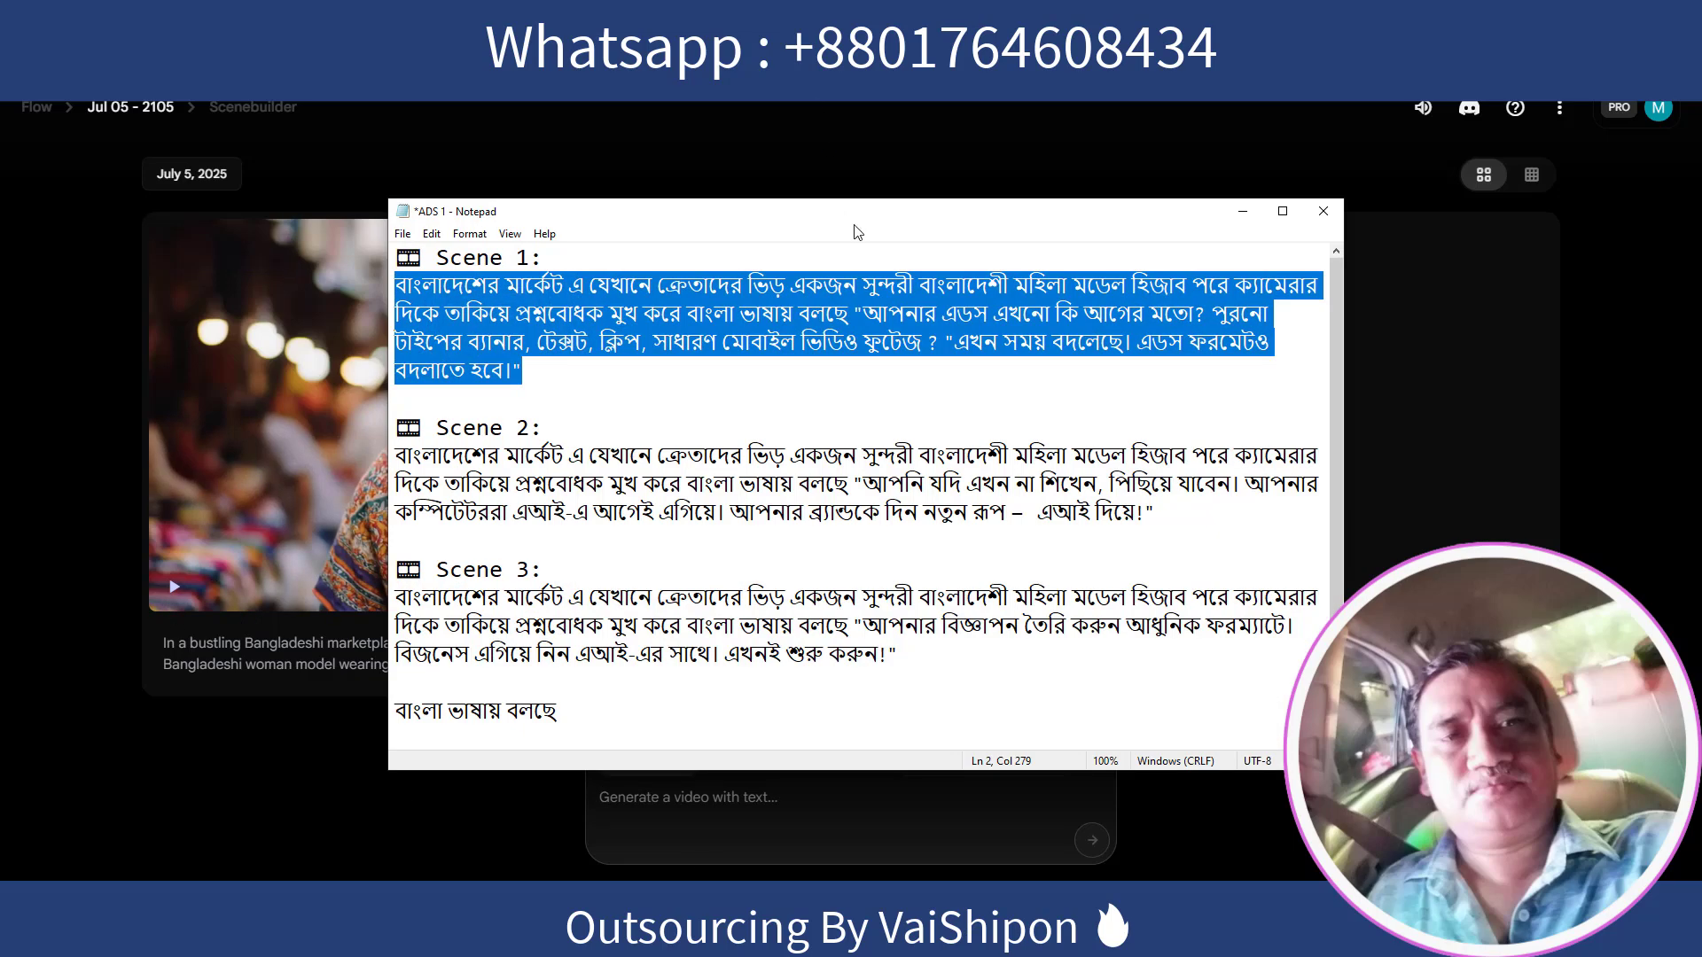
left_click_drag(857, 213, 1063, 175)
left_click(894, 297)
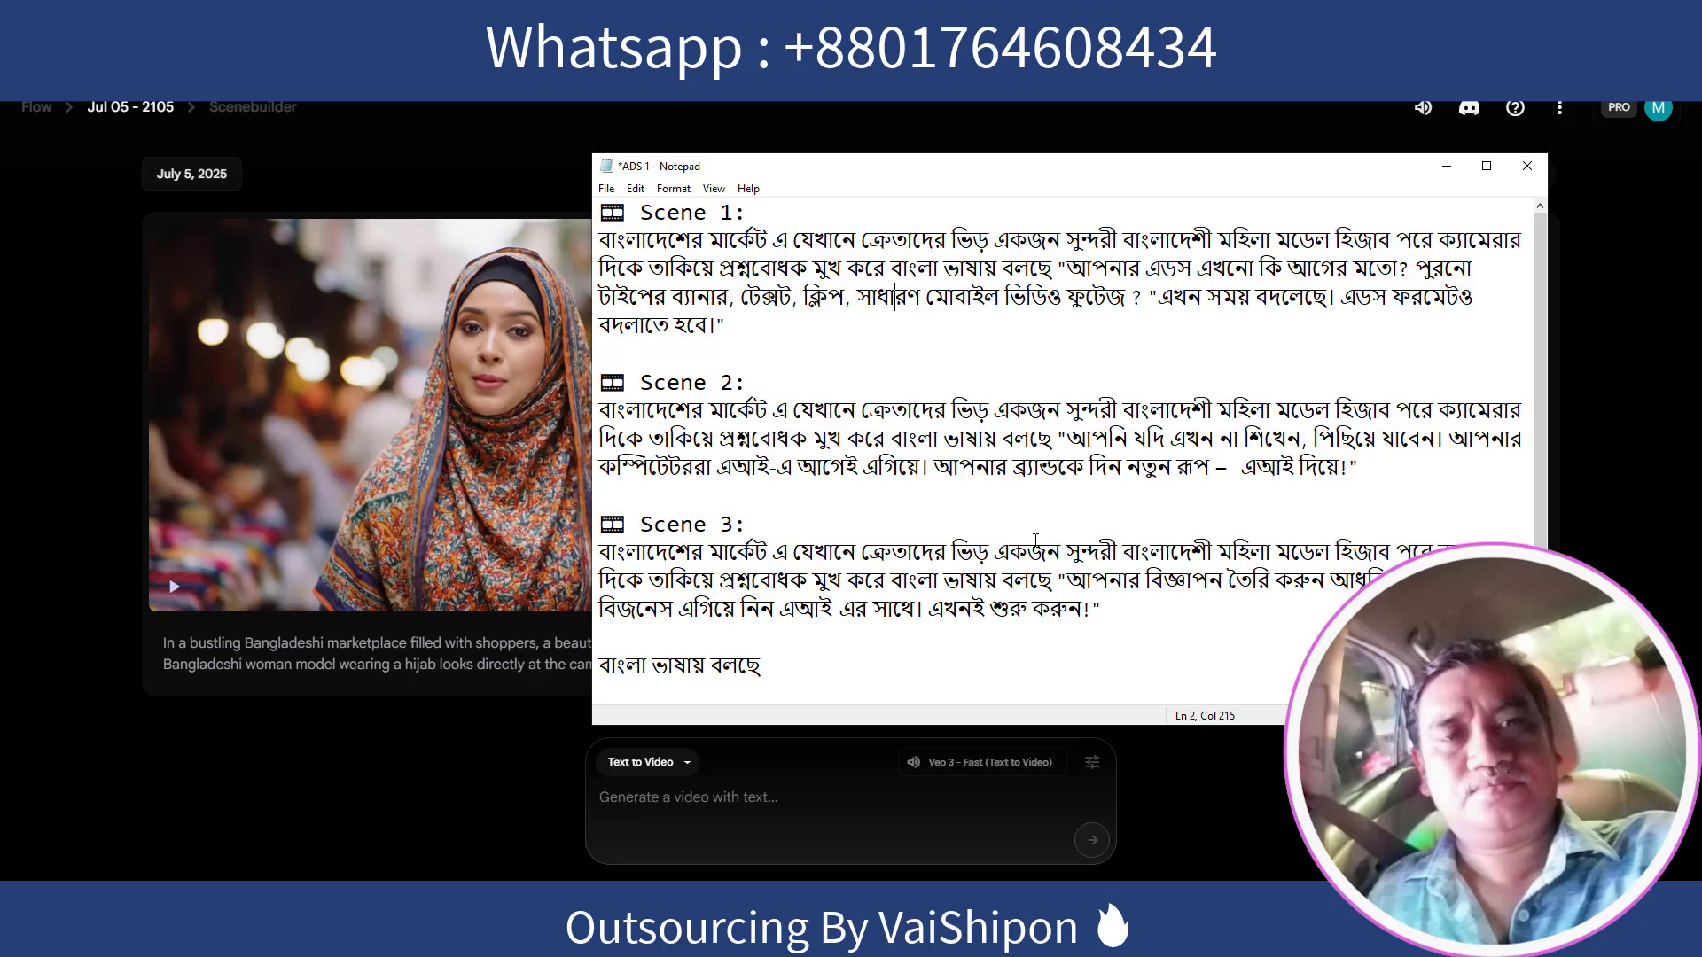
left_click(802, 321)
left_click_drag(1390, 241, 1123, 240)
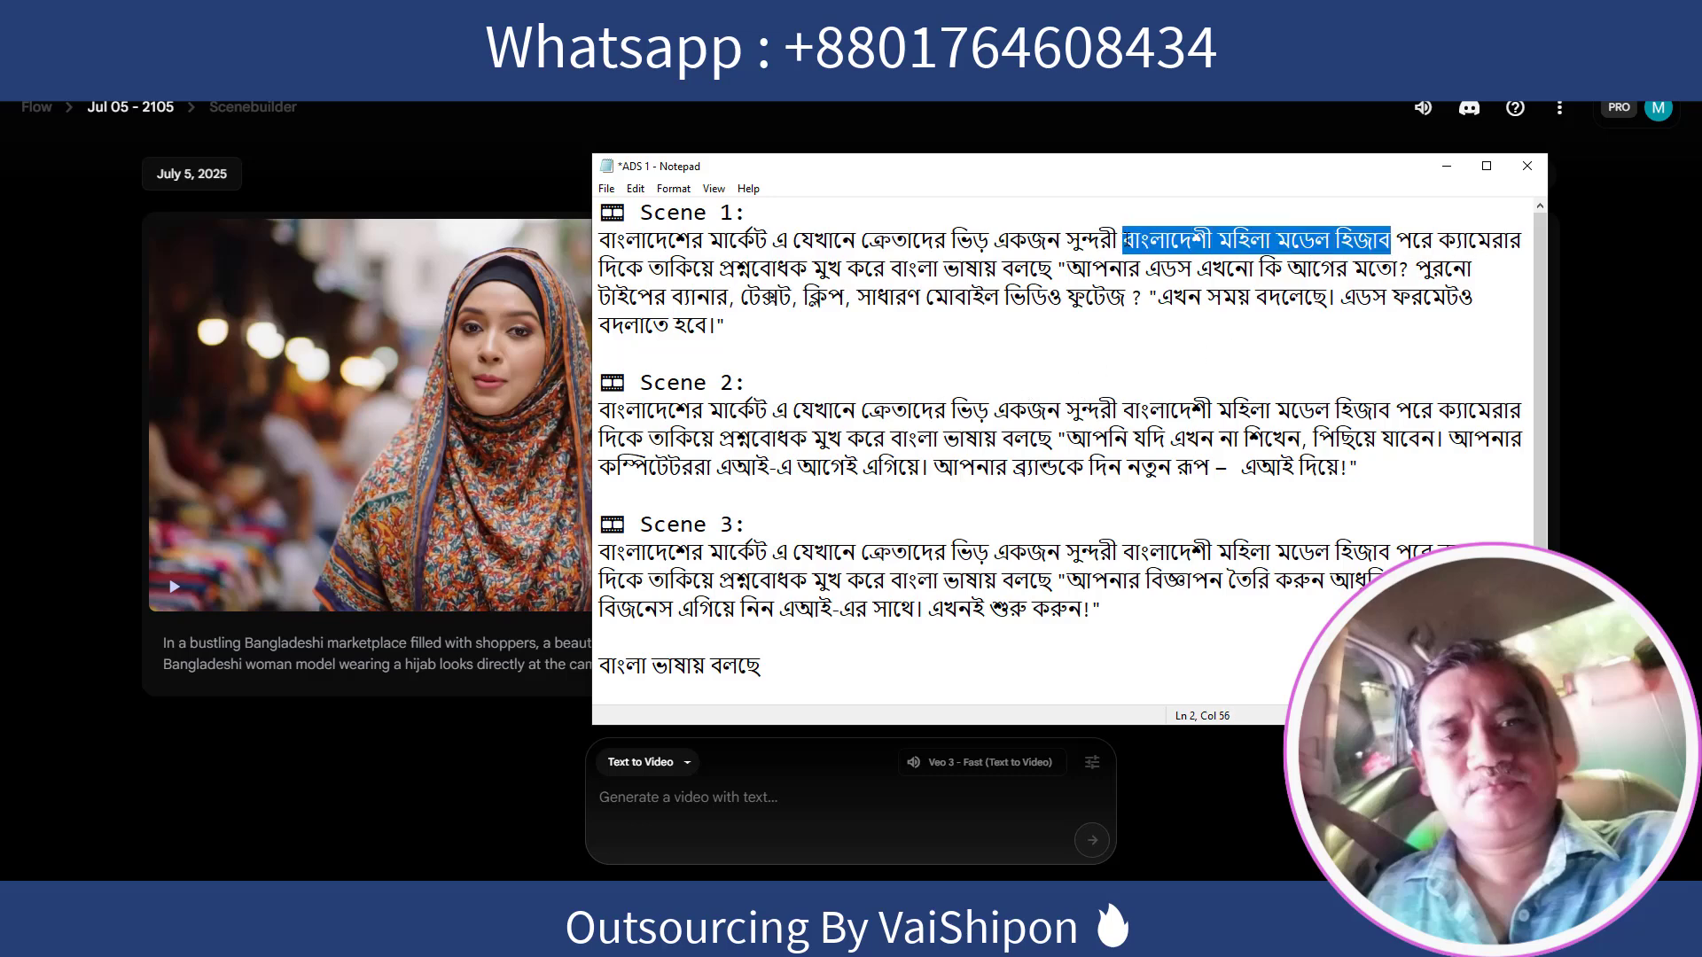
left_click_drag(773, 241, 599, 241)
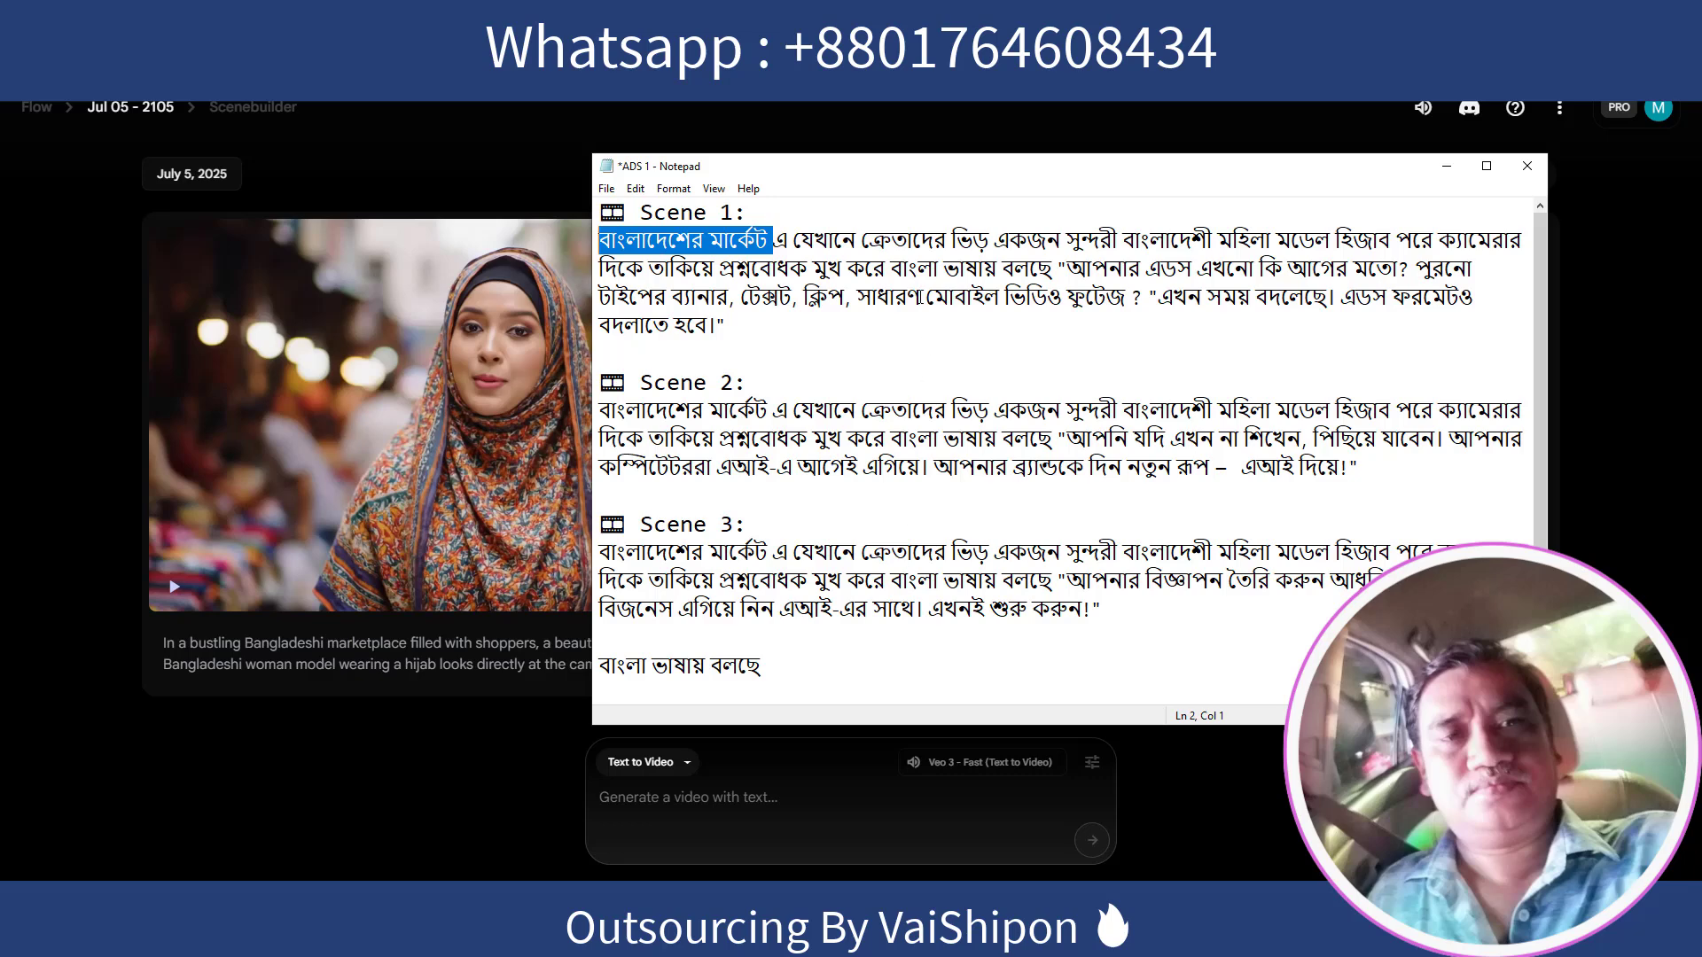
left_click_drag(890, 268, 1061, 269)
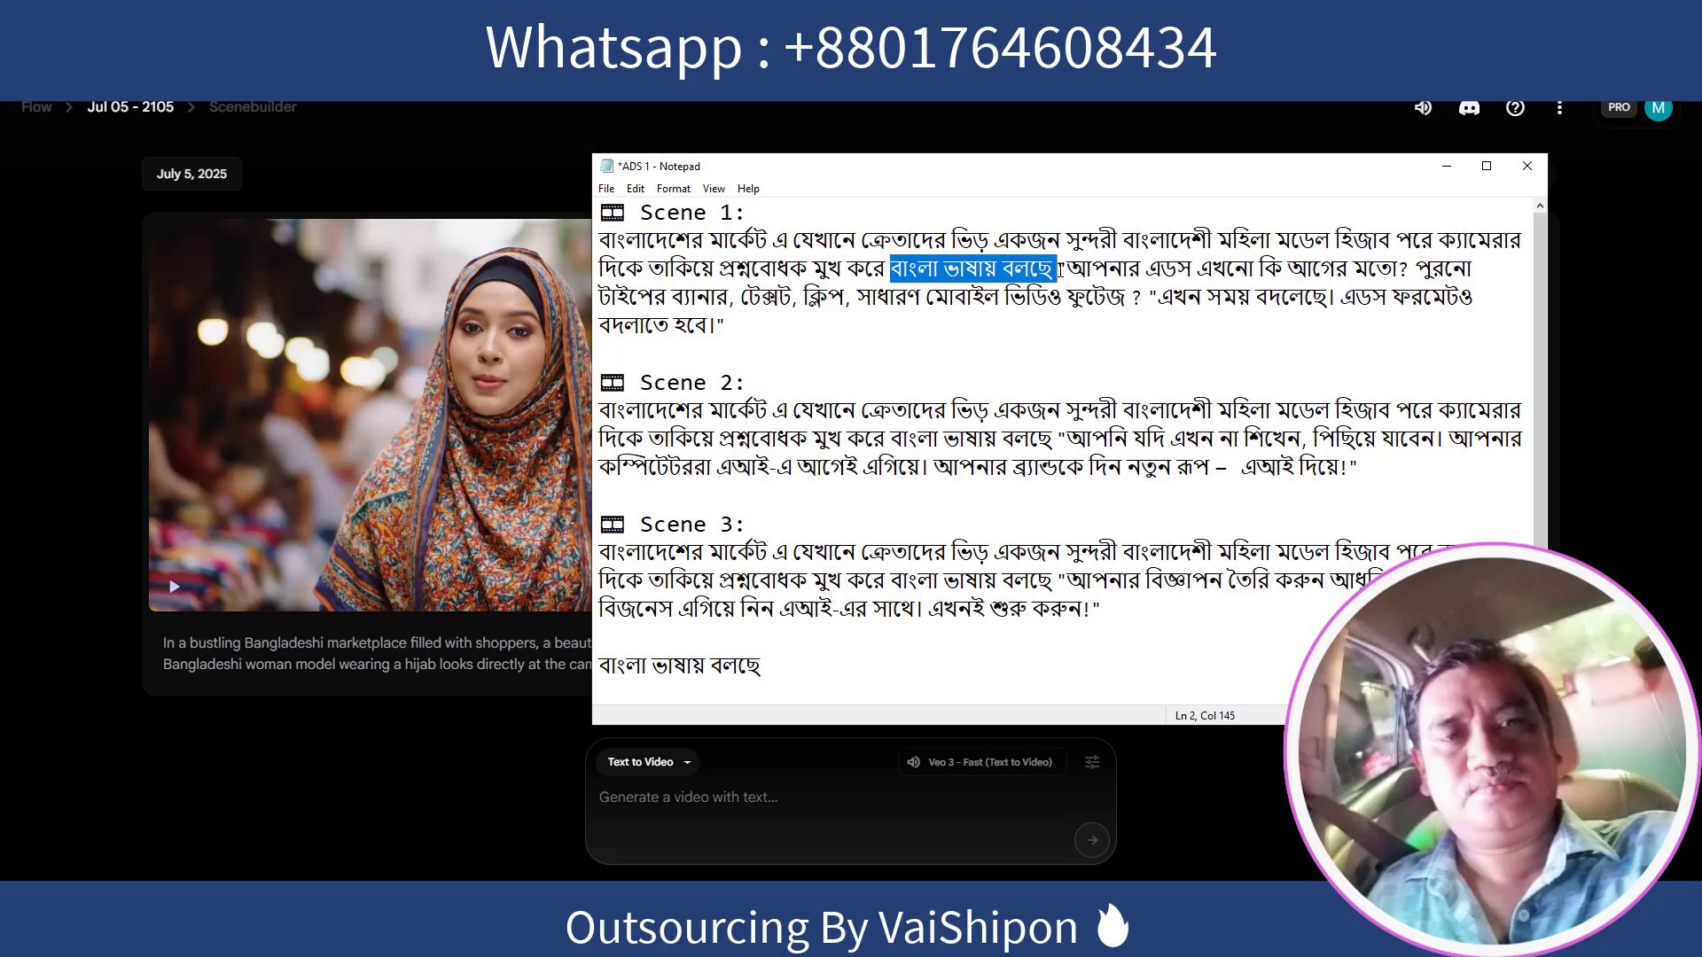
Step: Compare the full Scene 1 and Scene 2 prompts, and select the Scene 1 text in Notepad
left_click(976, 359)
left_click(719, 321)
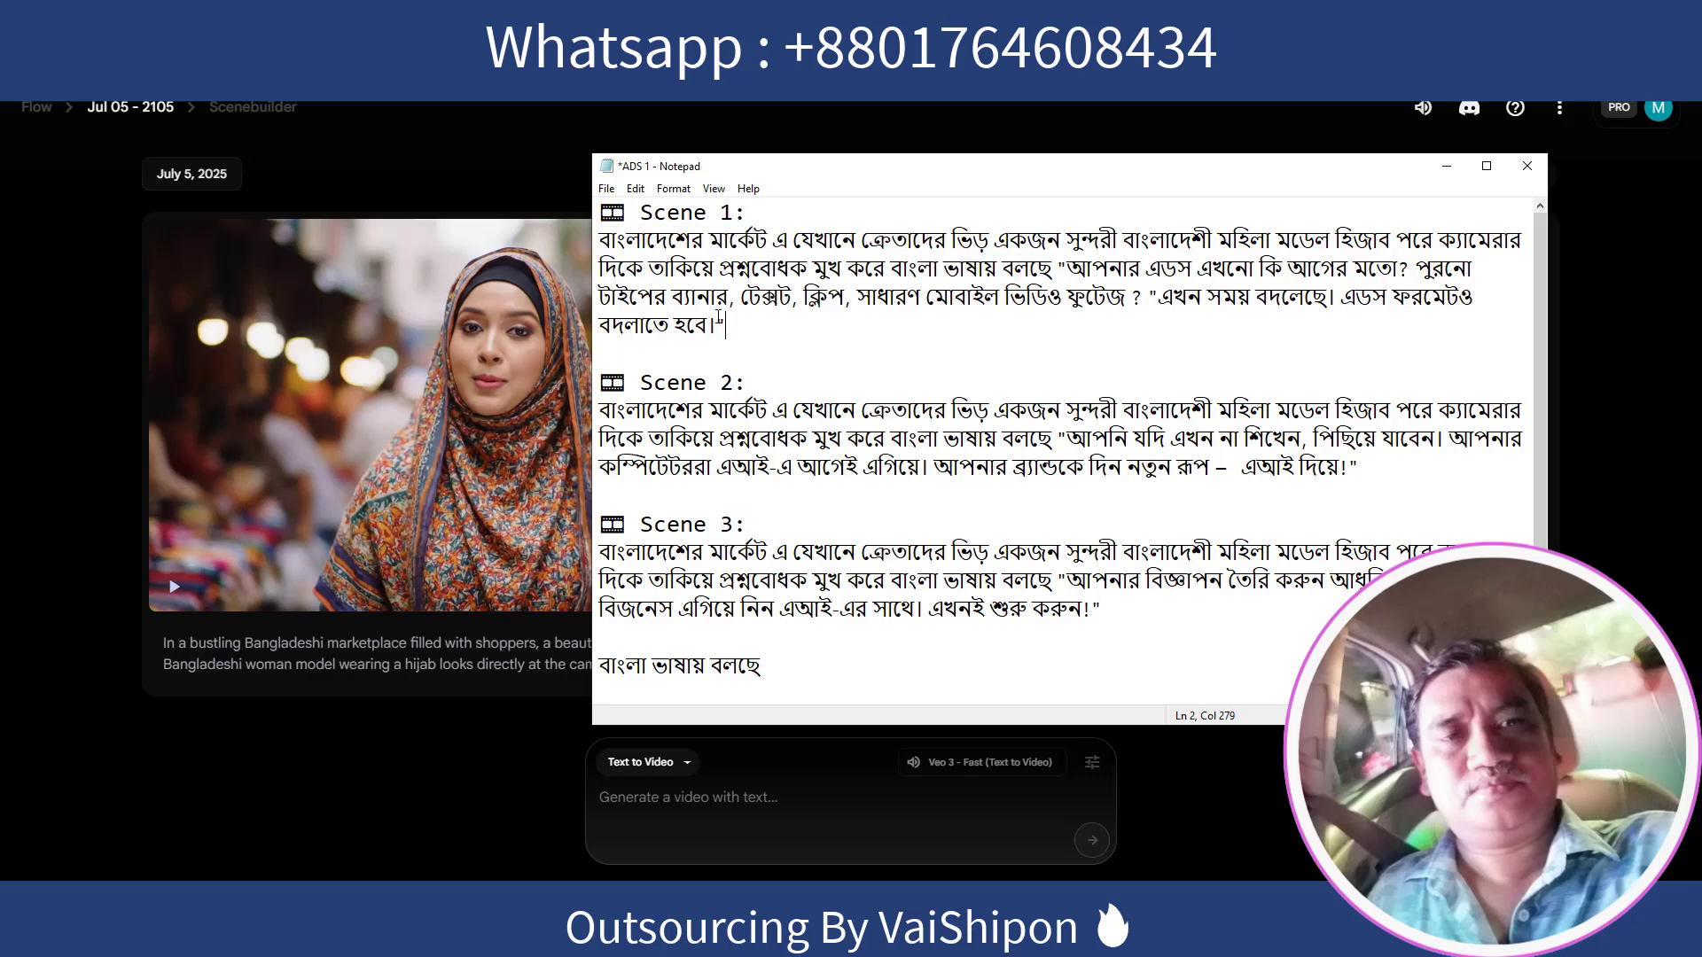
left_click_drag(724, 324, 600, 239)
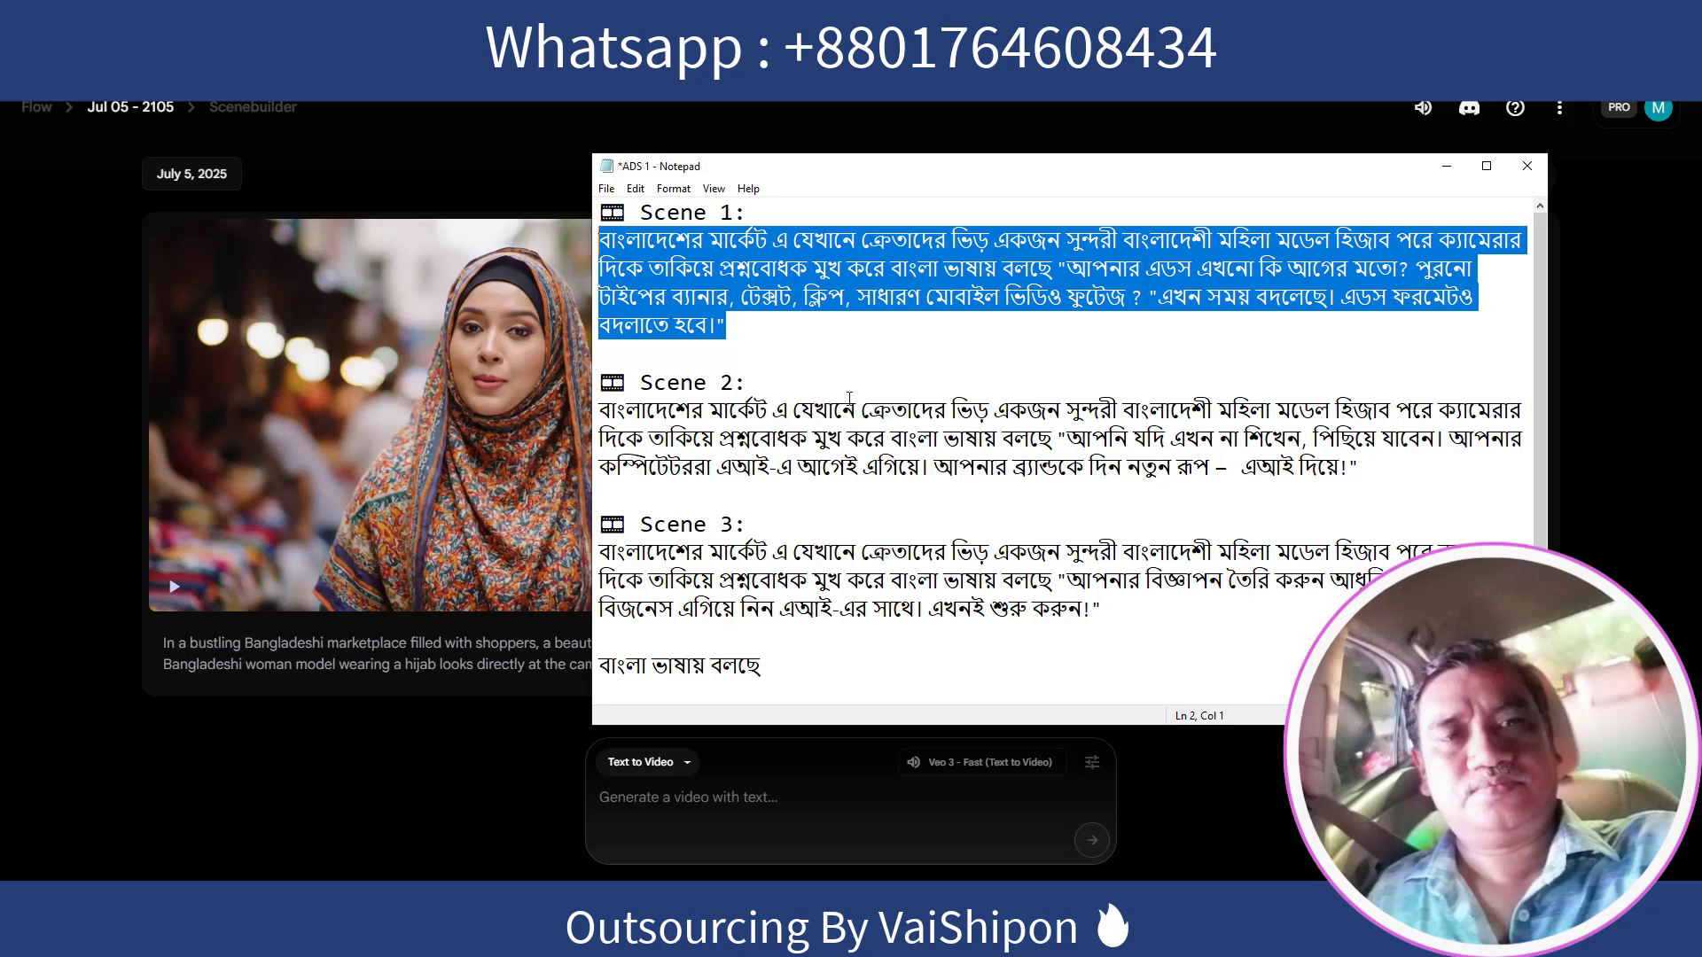
triple_click(1371, 476)
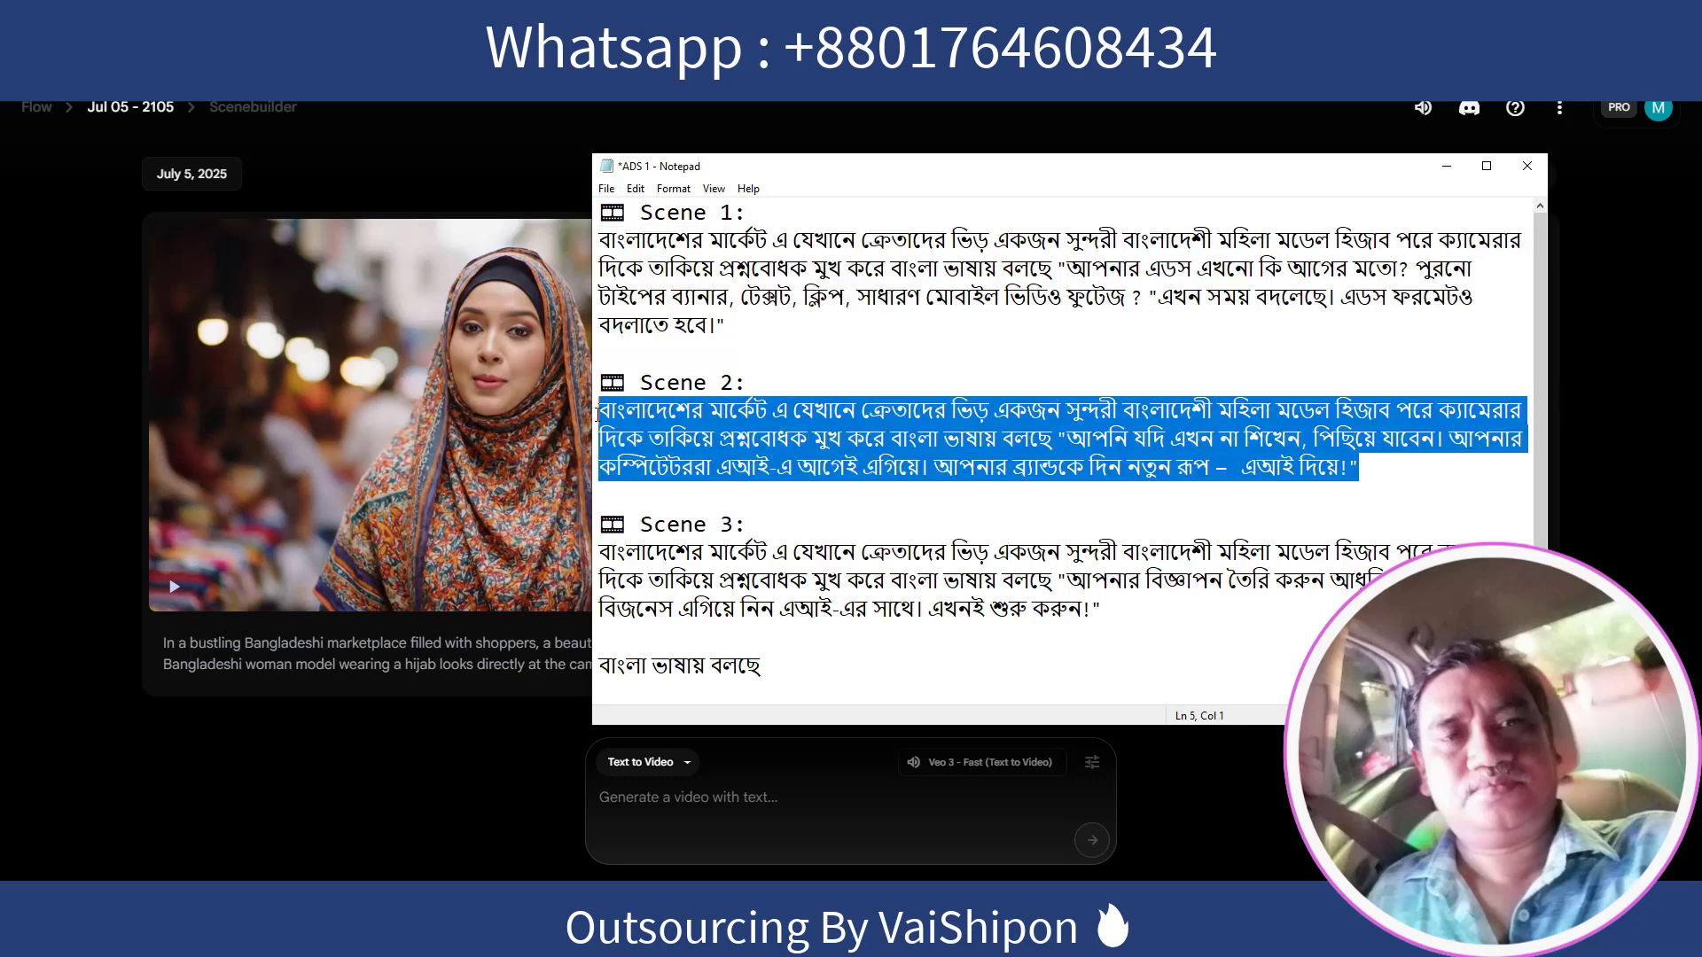
left_click(887, 321)
left_click_drag(1462, 296, 545, 241)
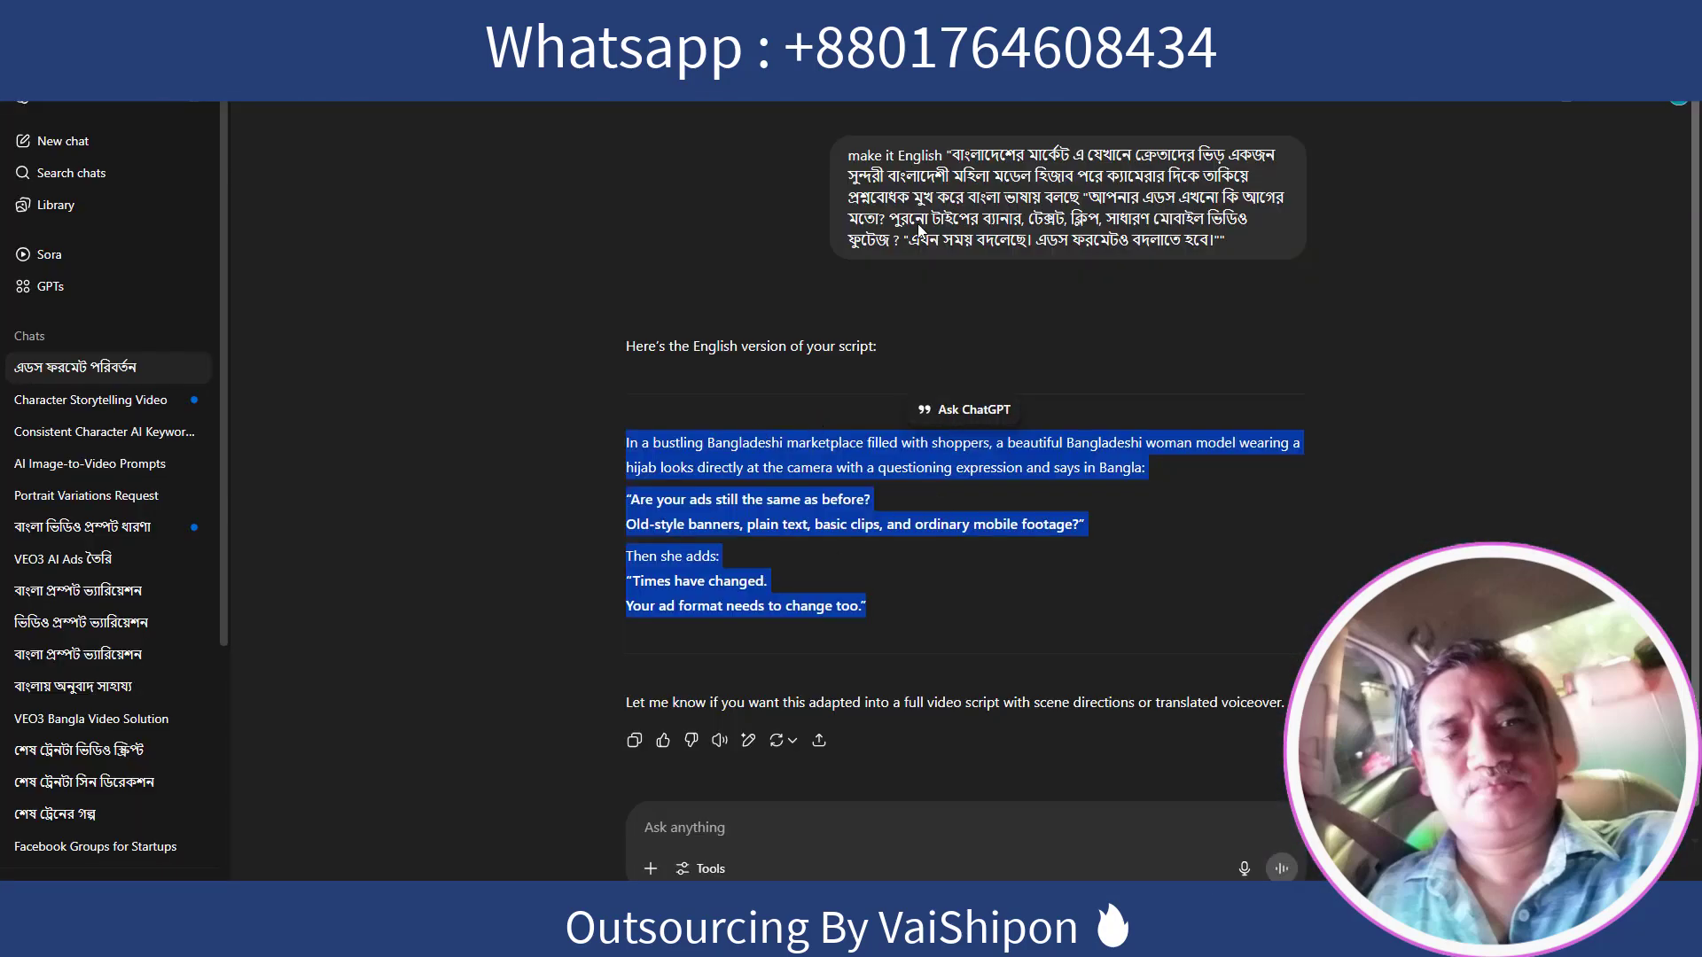
Step: Compare the Bangla prompt in ChatGPT with its English version, highlighting the phrase "says in Bangla"
left_click(861, 237)
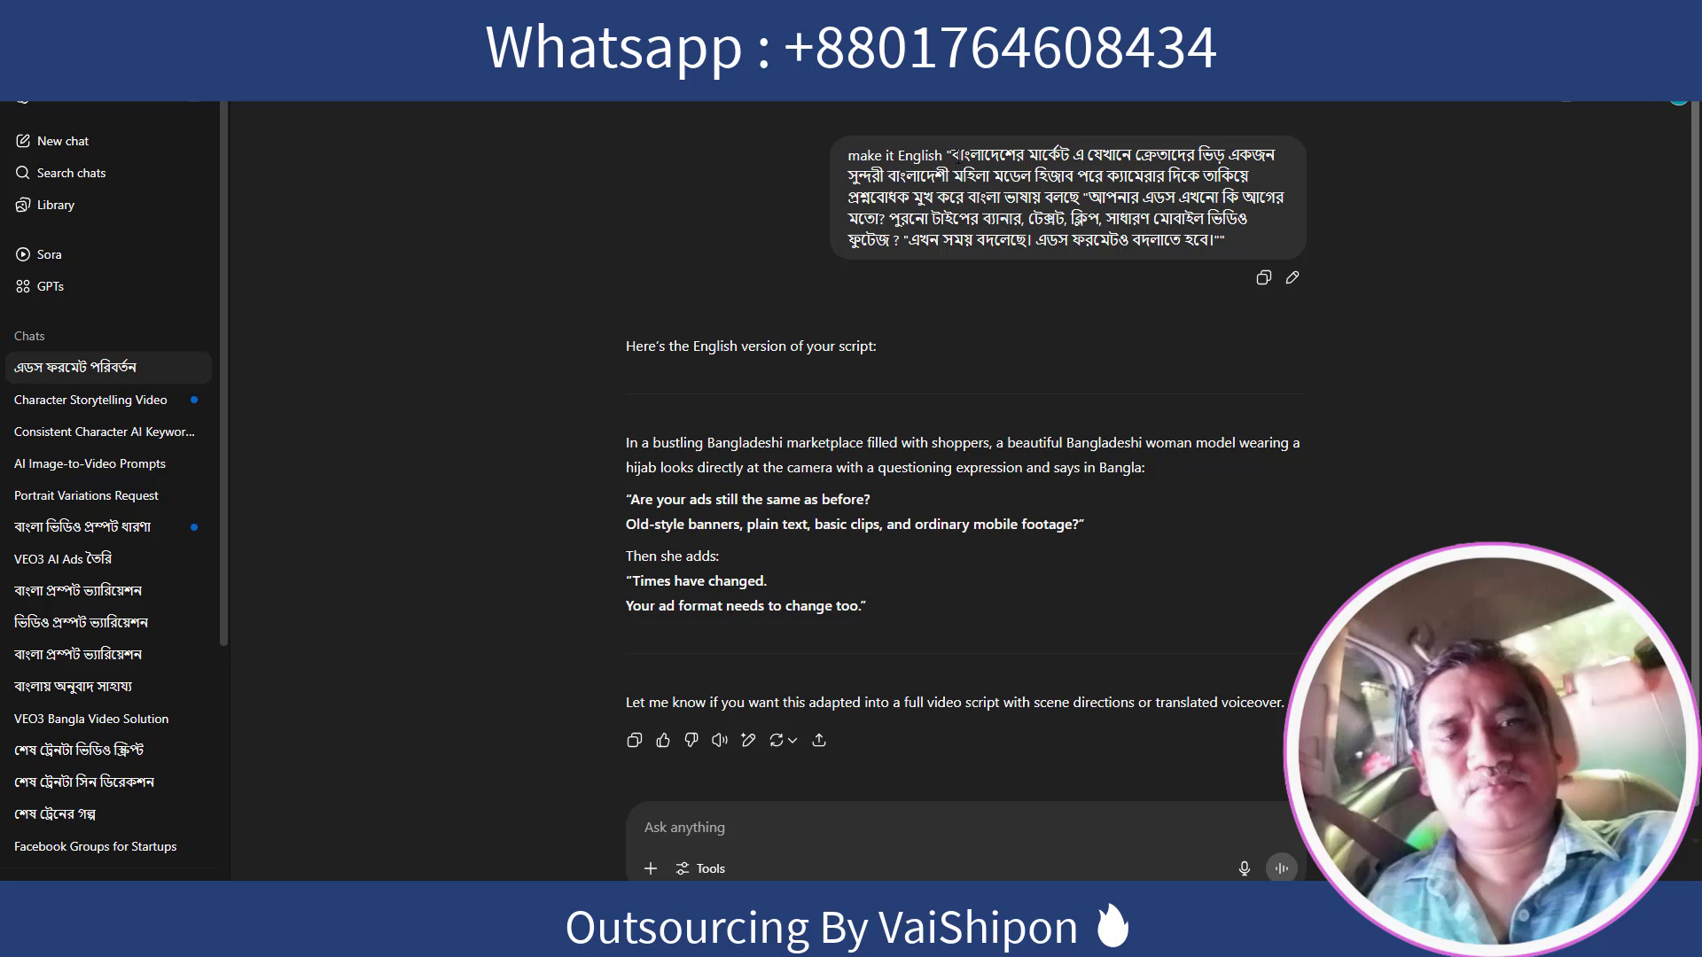
left_click_drag(951, 155, 1225, 238)
scroll(870, 418, "down", 1)
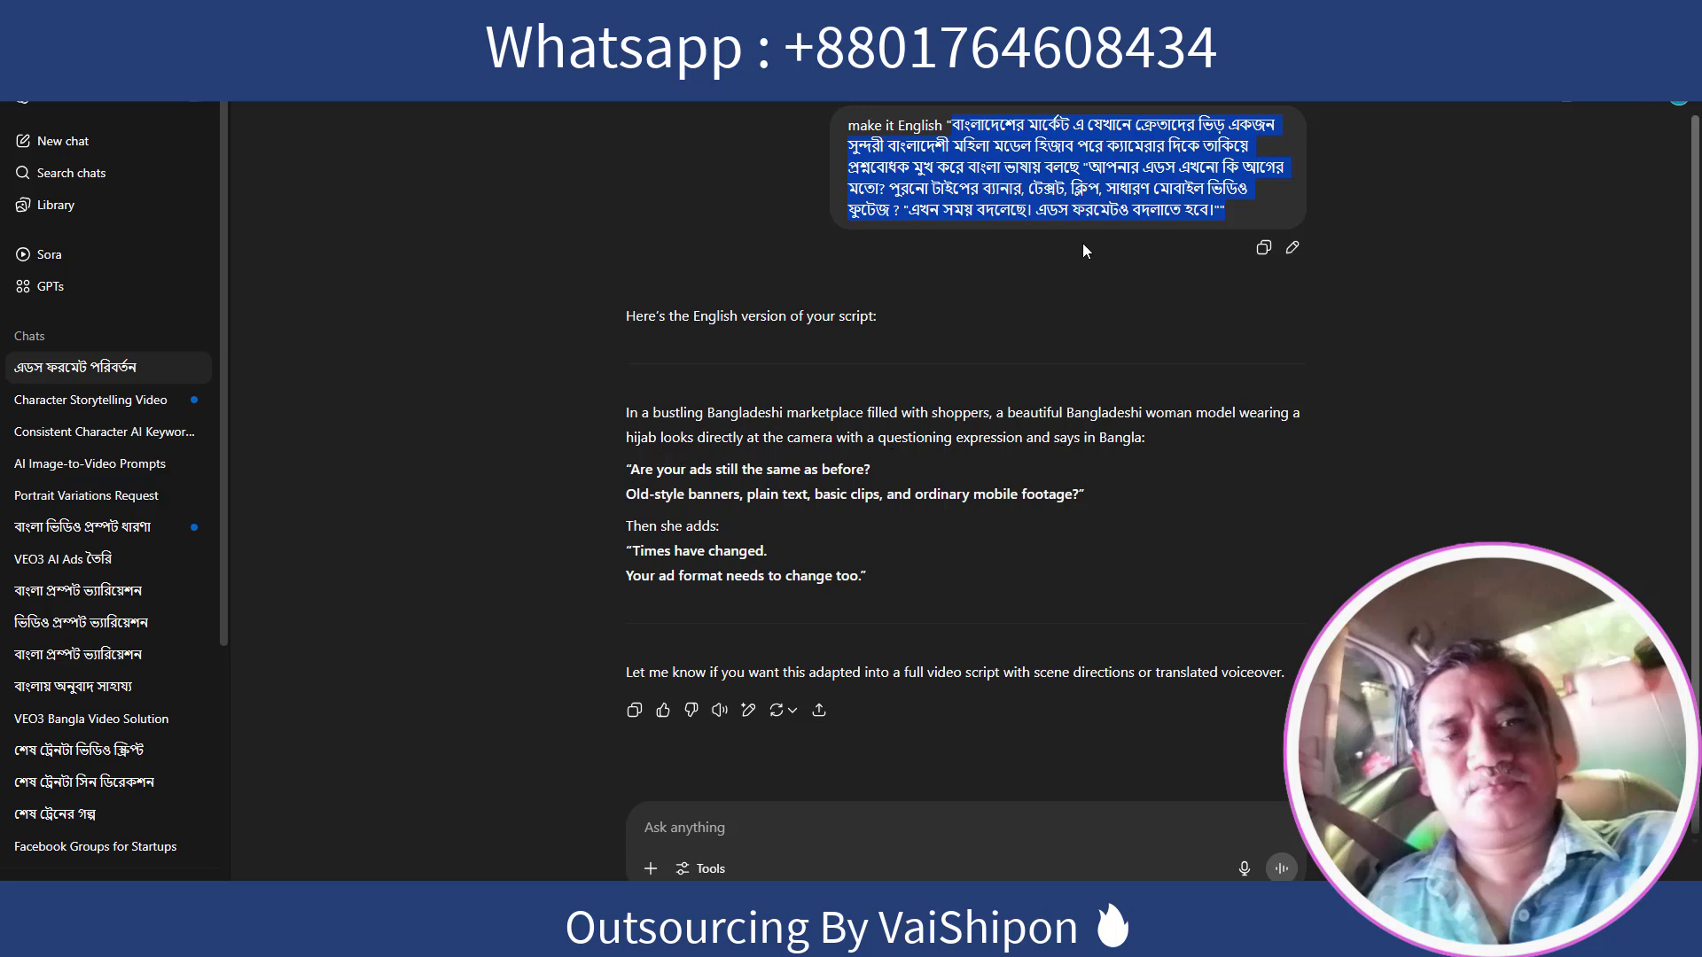
left_click(870, 419)
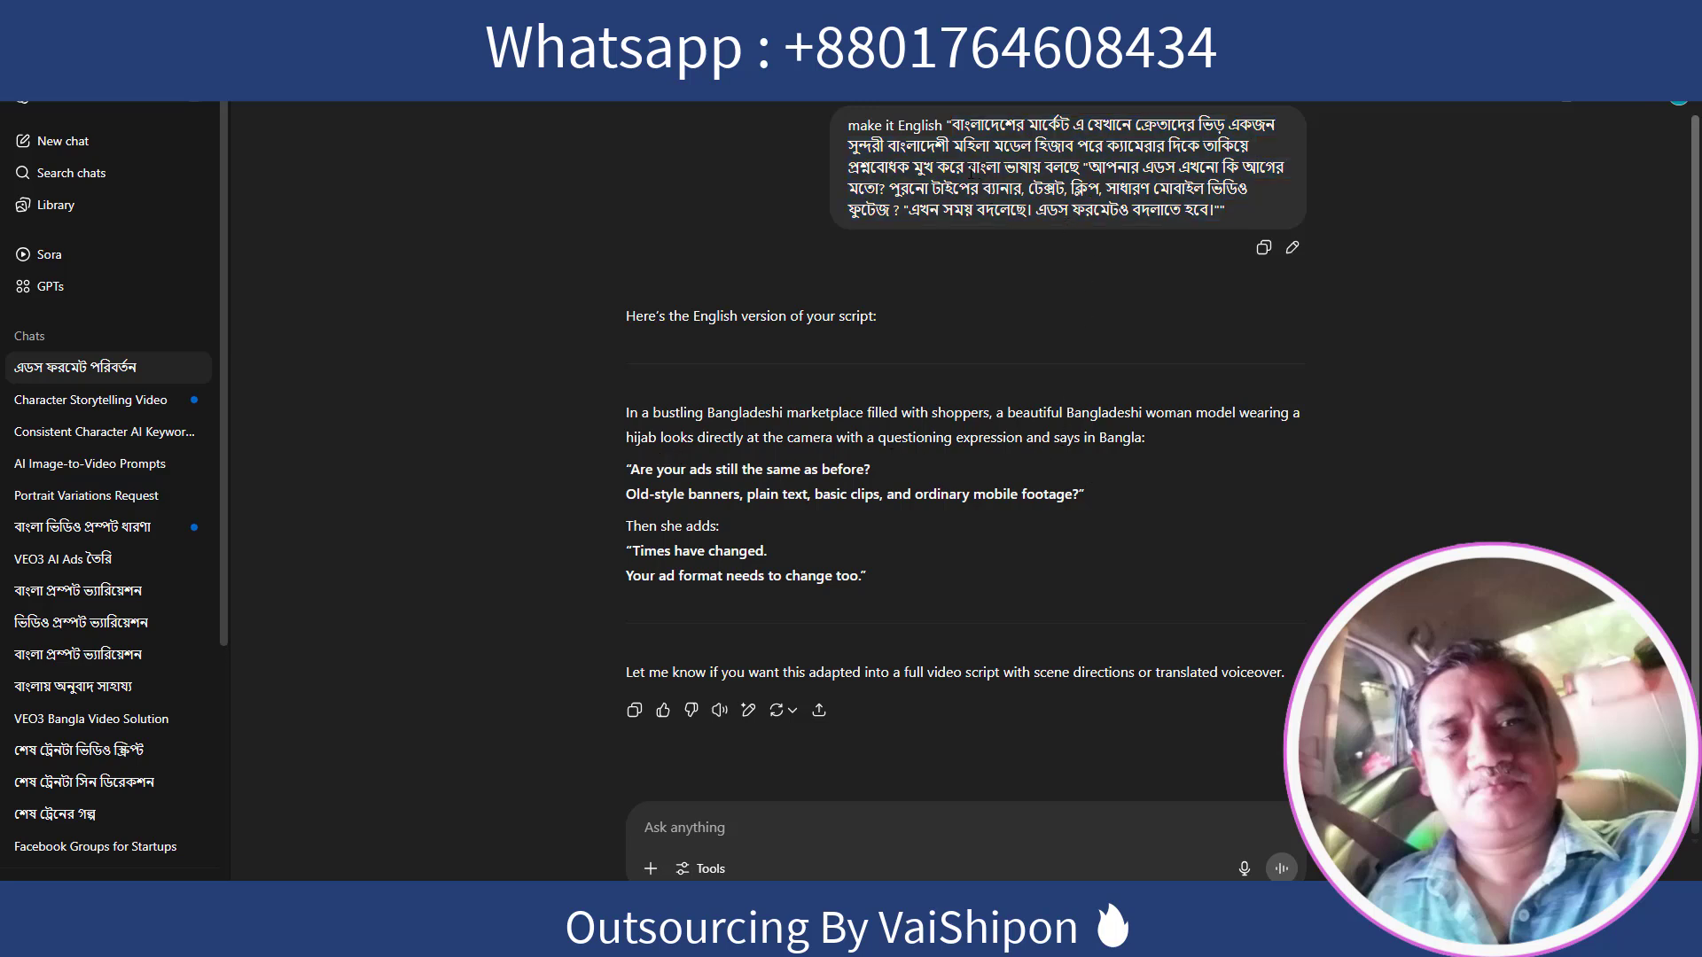
left_click_drag(972, 170, 1080, 168)
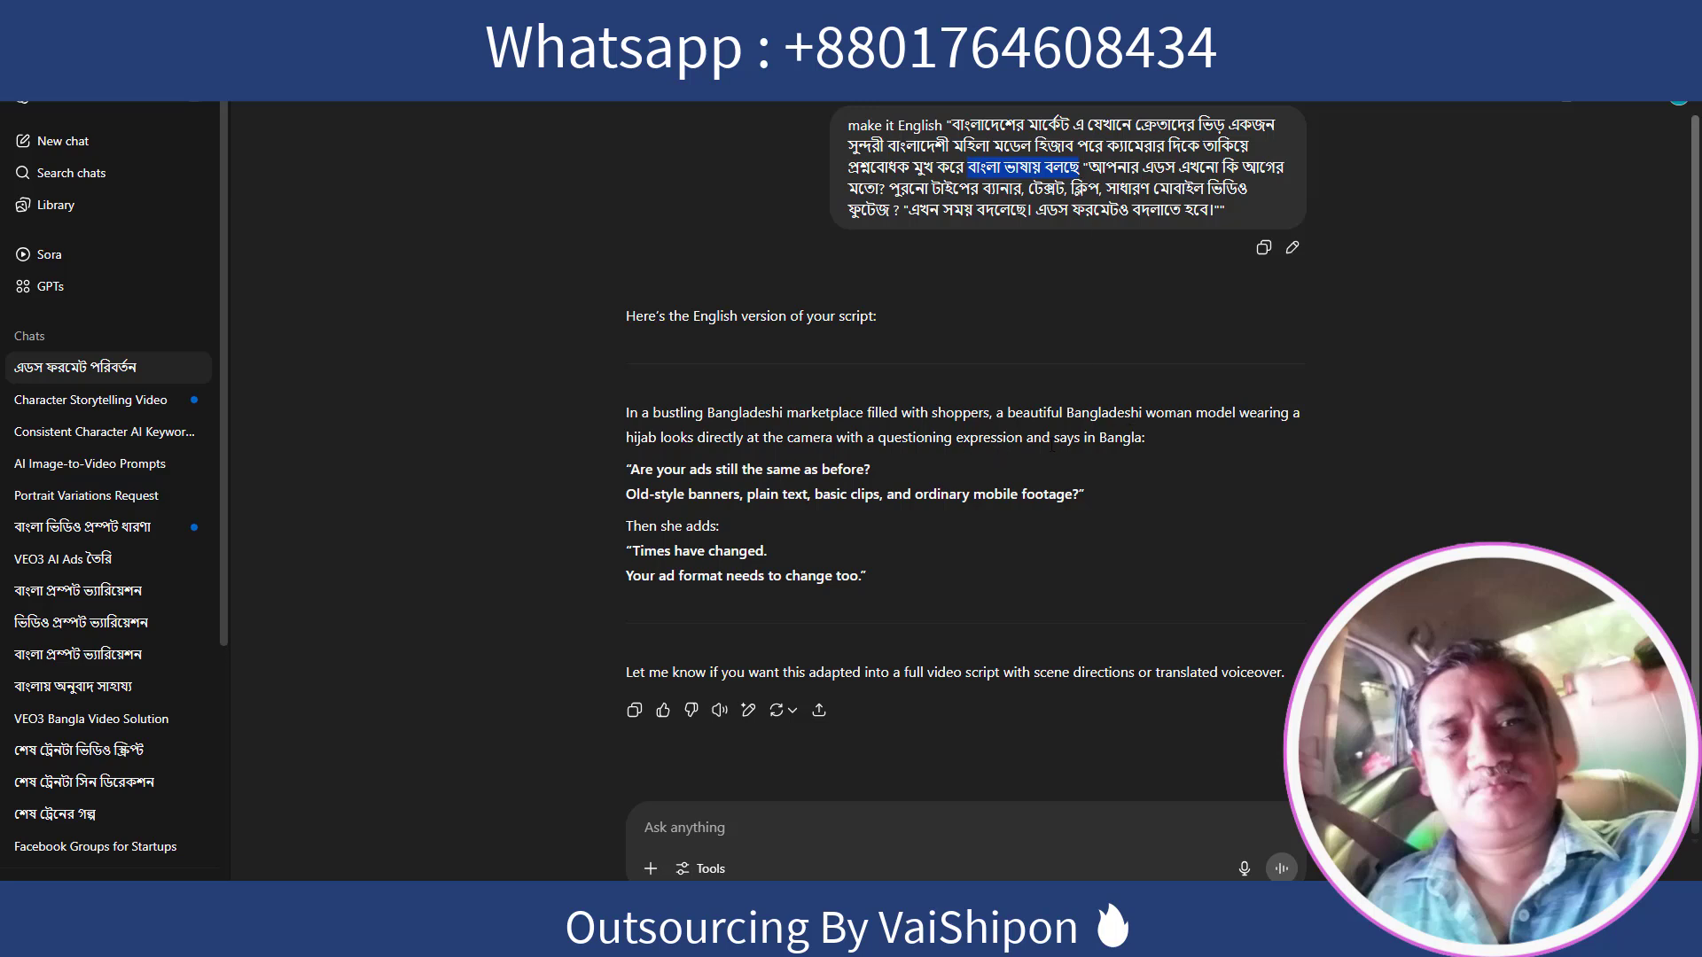
left_click_drag(1054, 438, 1144, 441)
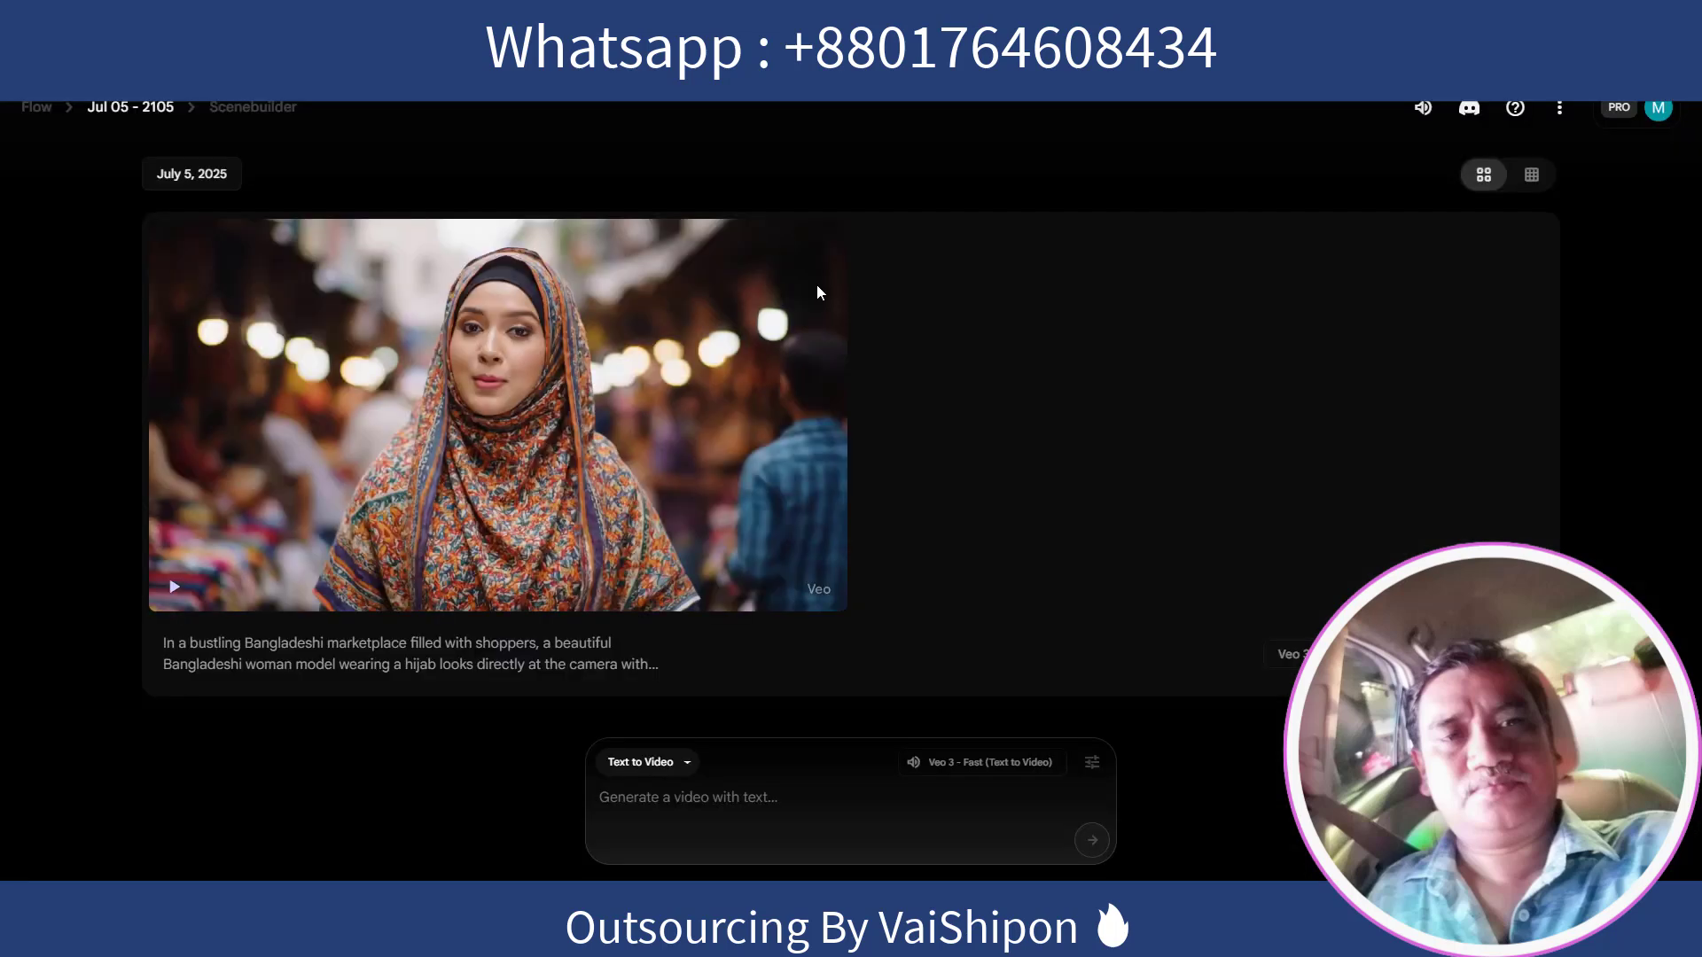
Step: Review the generation modes in Flow and choose Text to Video
left_click(688, 762)
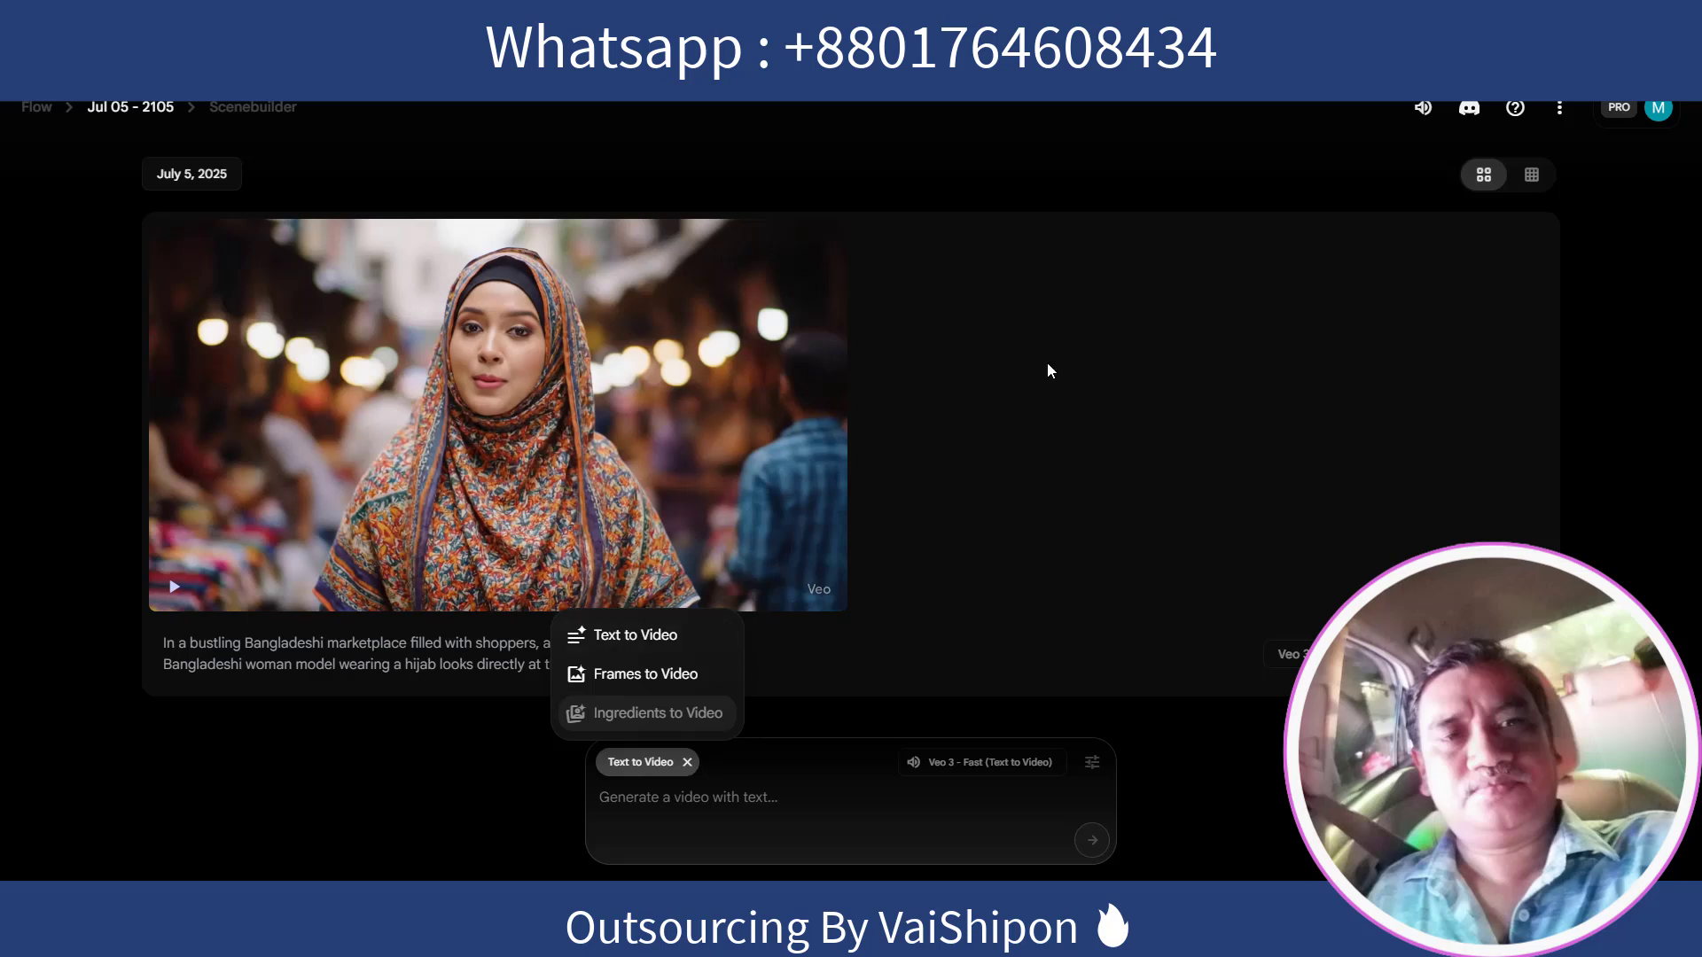
left_click(656, 637)
left_click(687, 766)
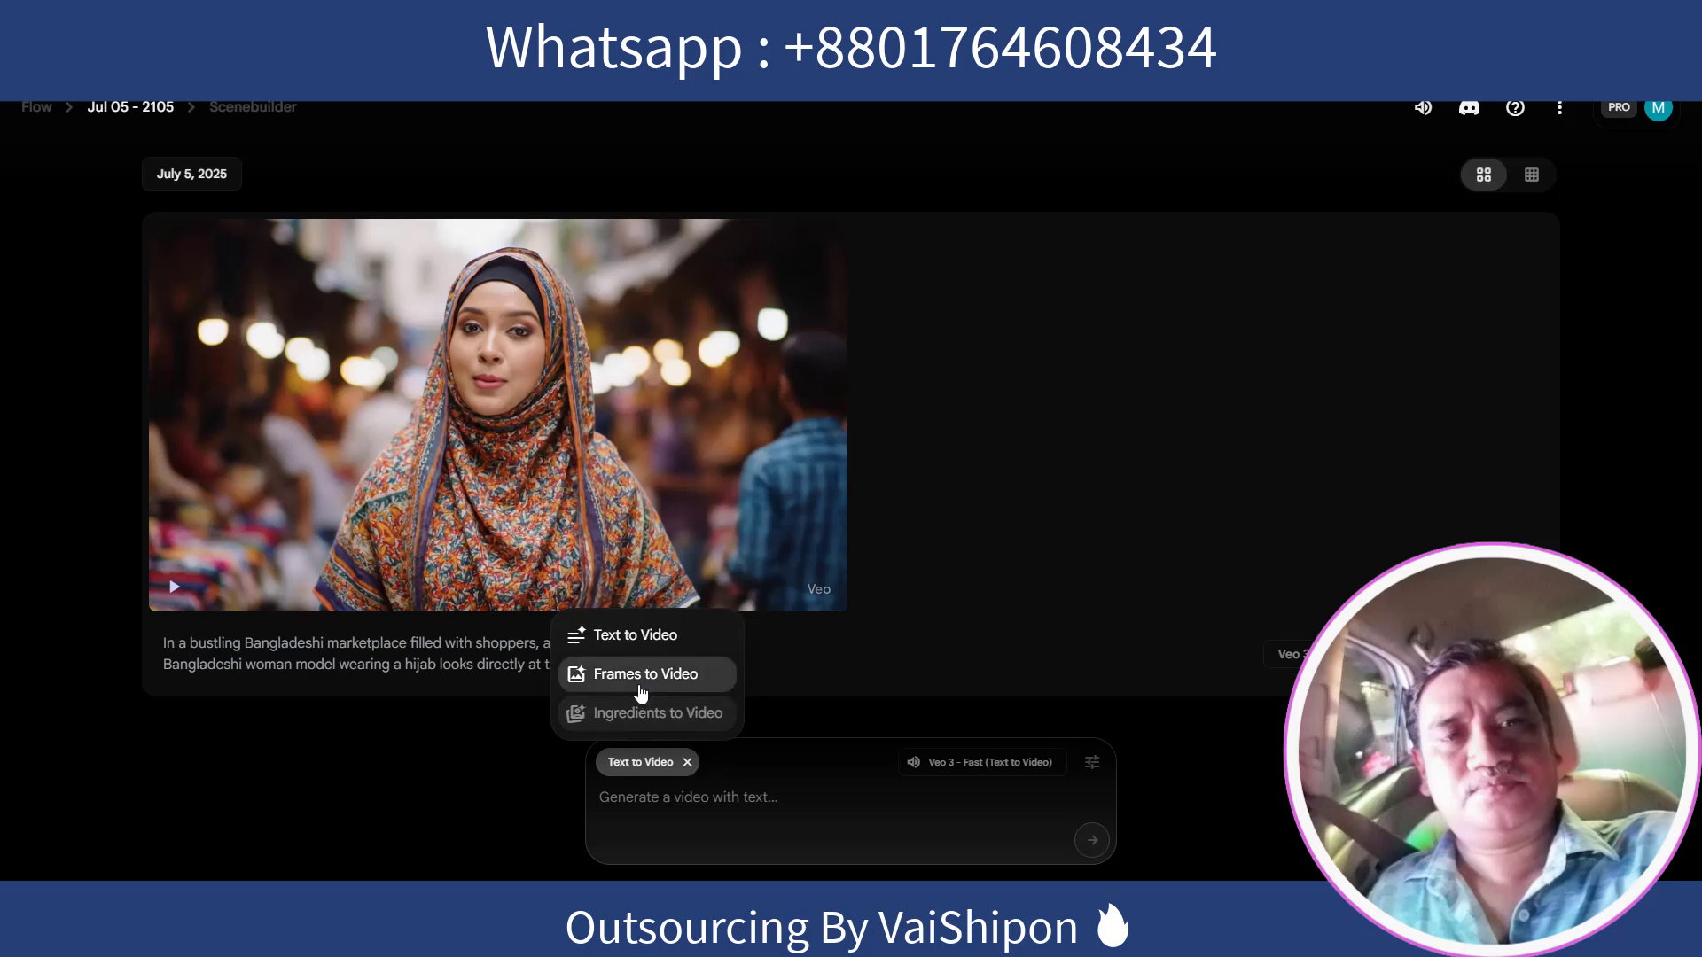
left_click(656, 640)
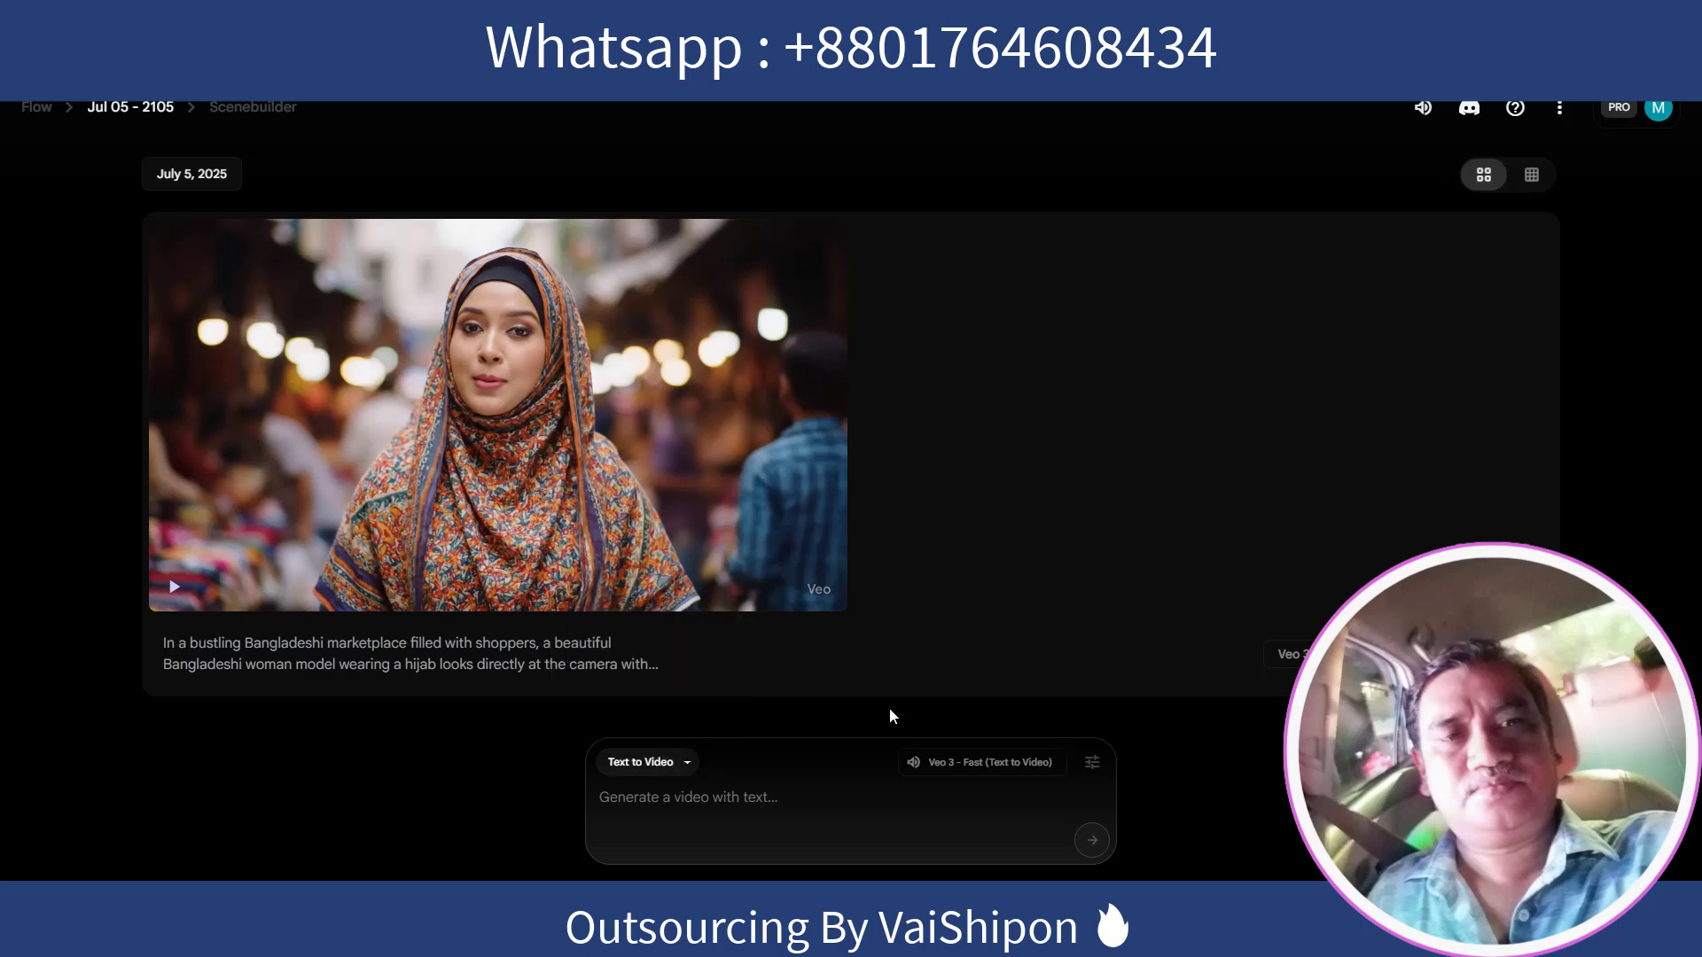
Step: Look at the outputs-per-prompt options and the account's AI credit balance
left_click(1093, 762)
left_click(911, 619)
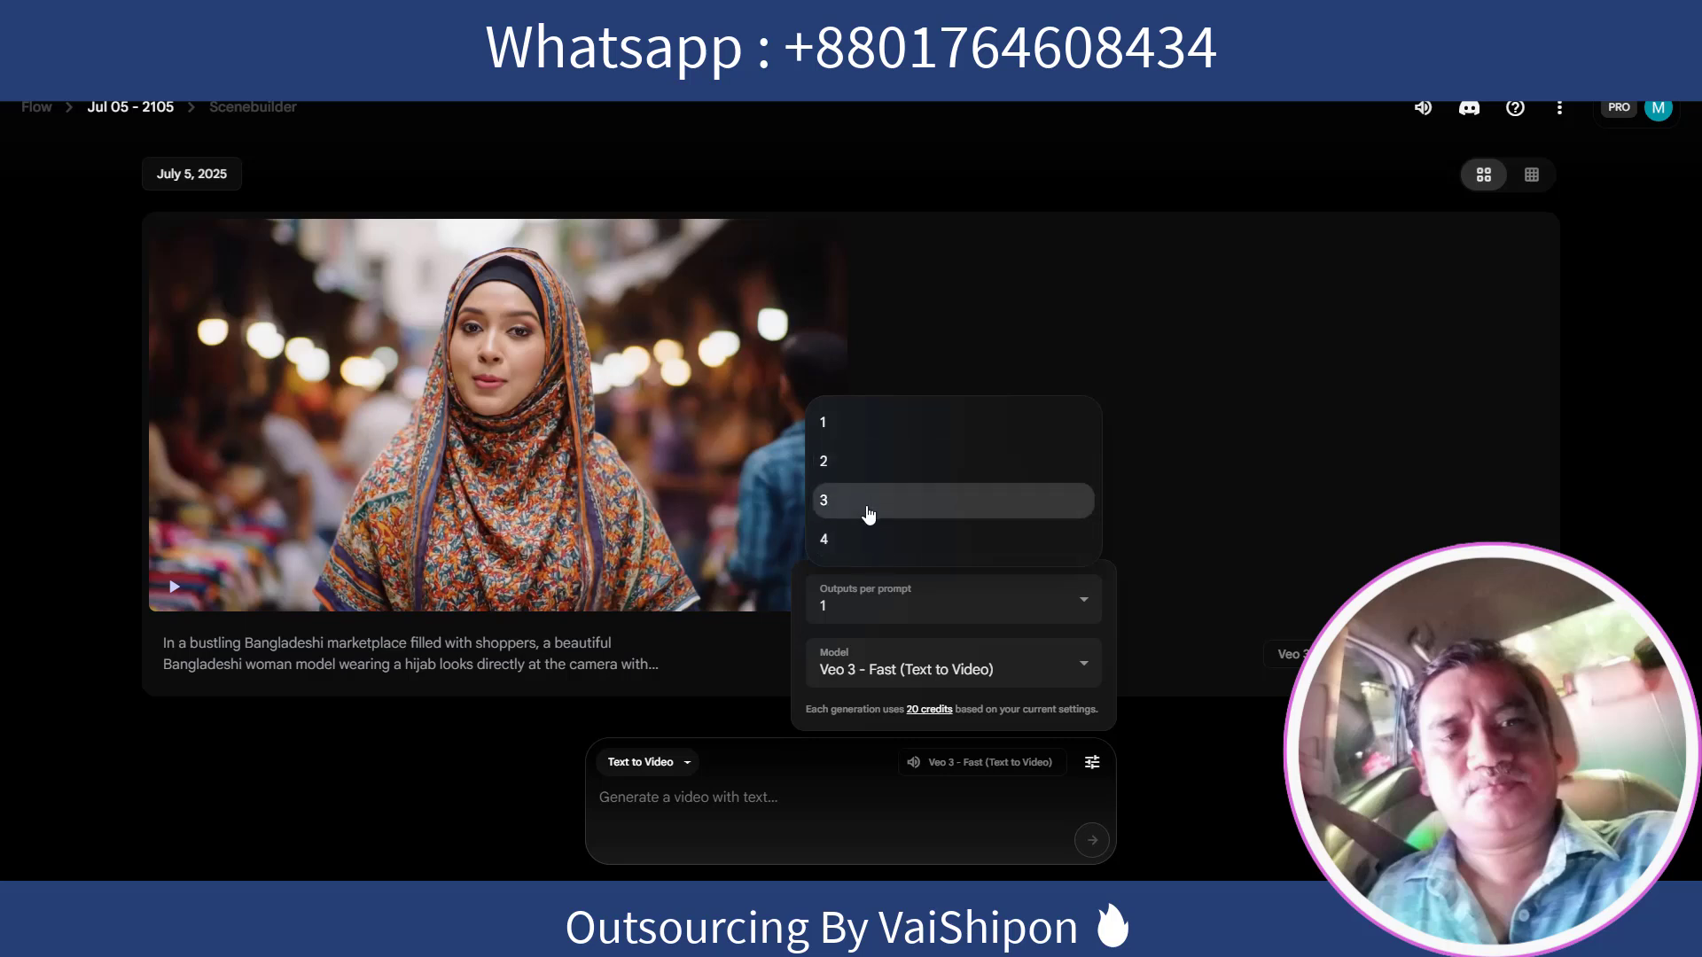
left_click(1657, 108)
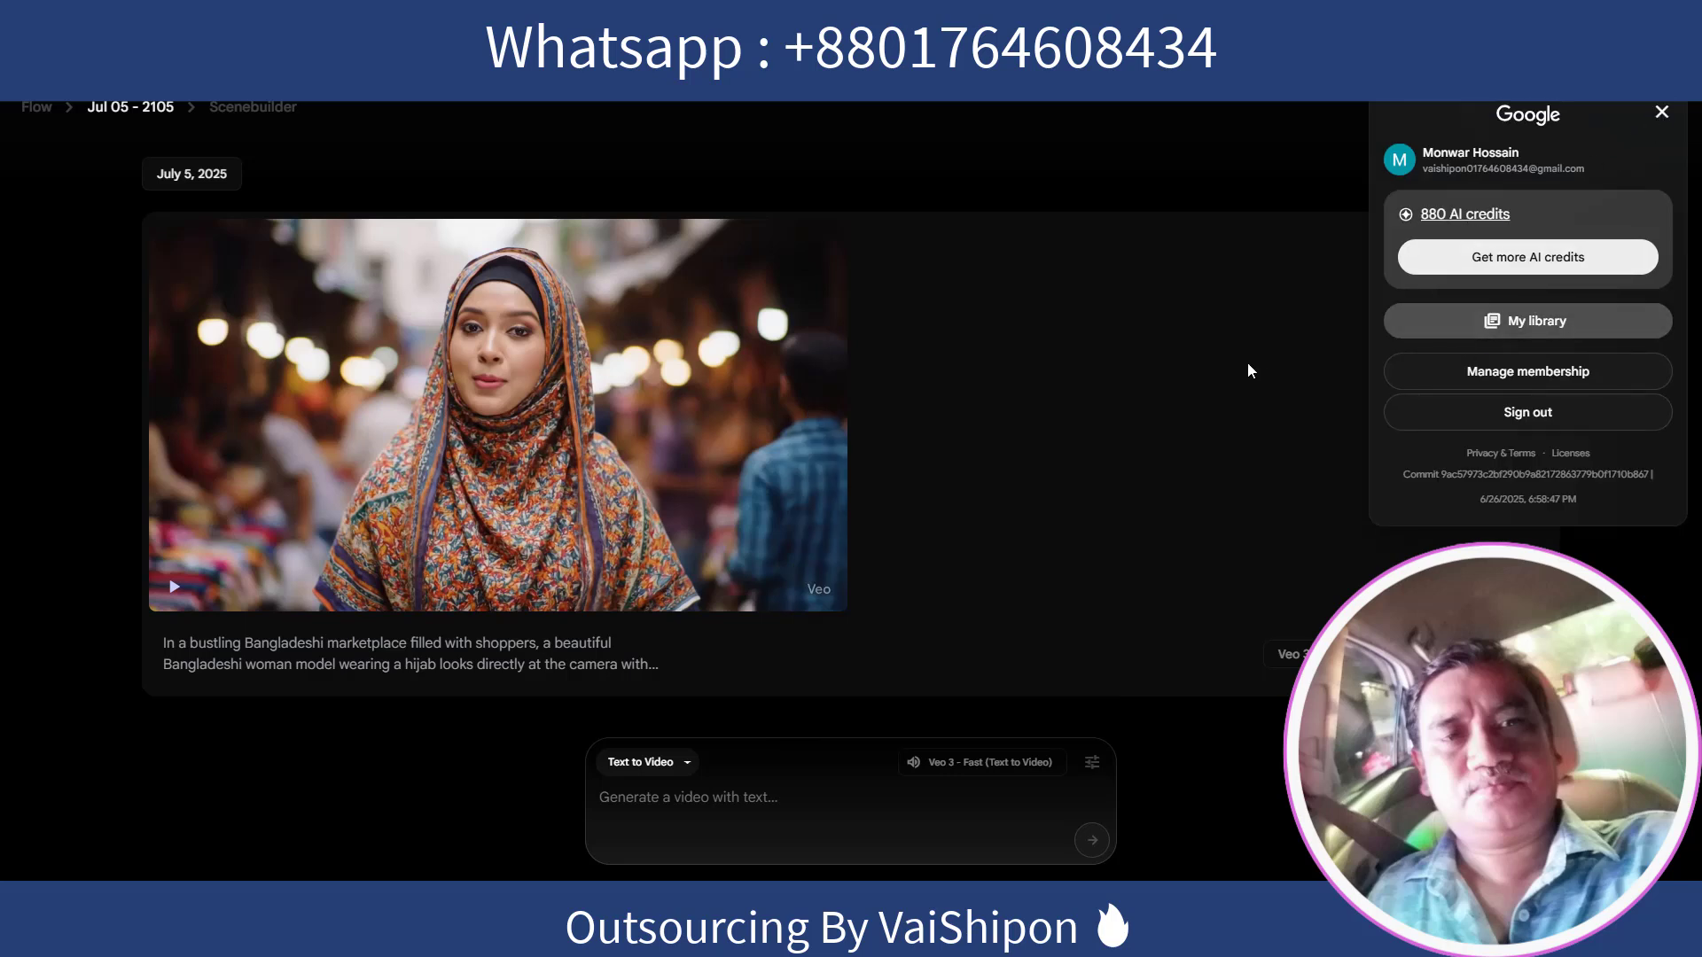
Step: Try the Veo 2 - Quality, Veo 3 - Quality and Veo 2 - Fast models to compare their credit cost per generation
left_click(1092, 763)
left_click(902, 683)
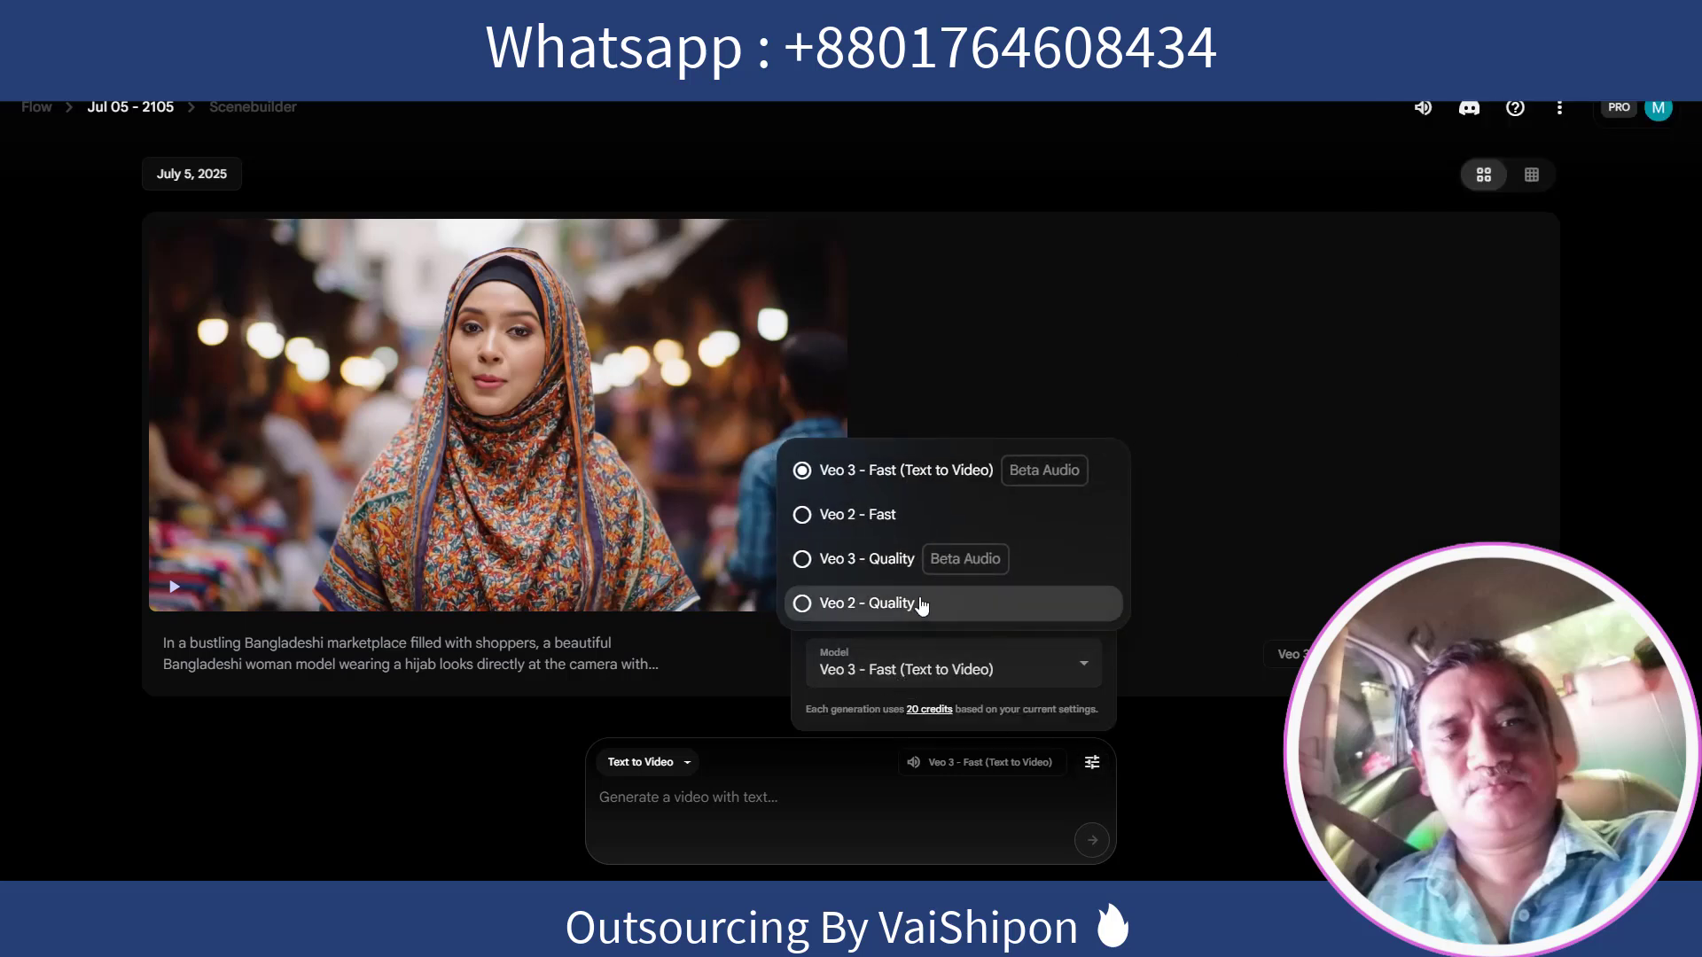
left_click(838, 605)
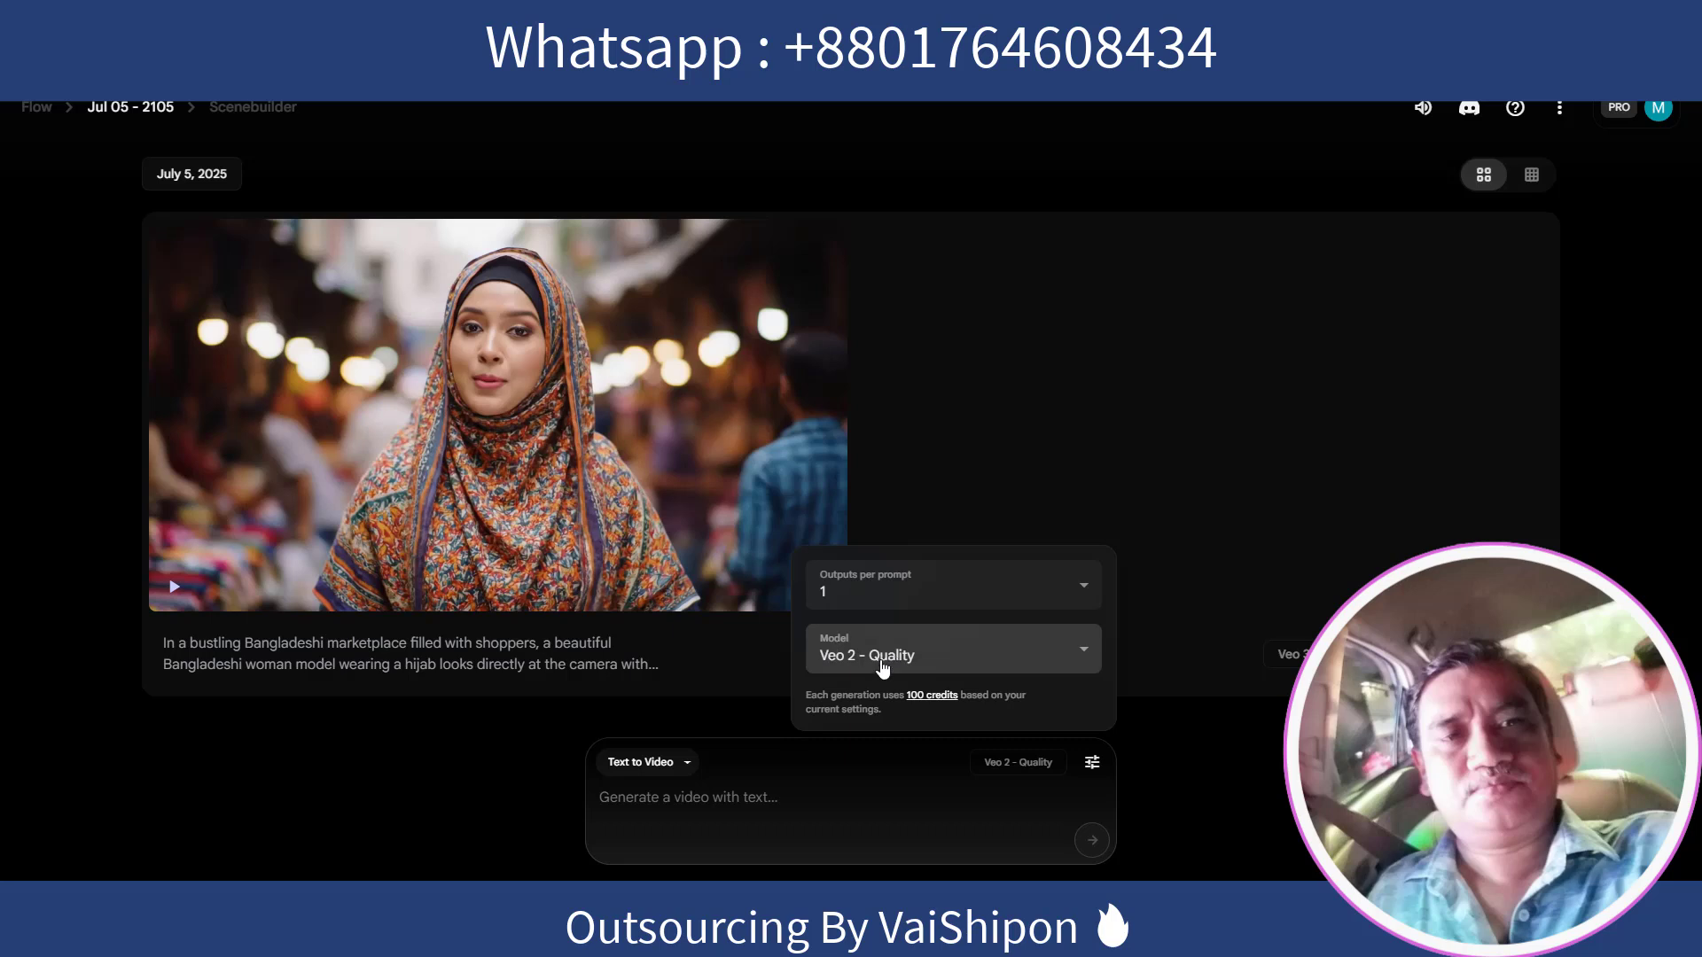
left_click(917, 666)
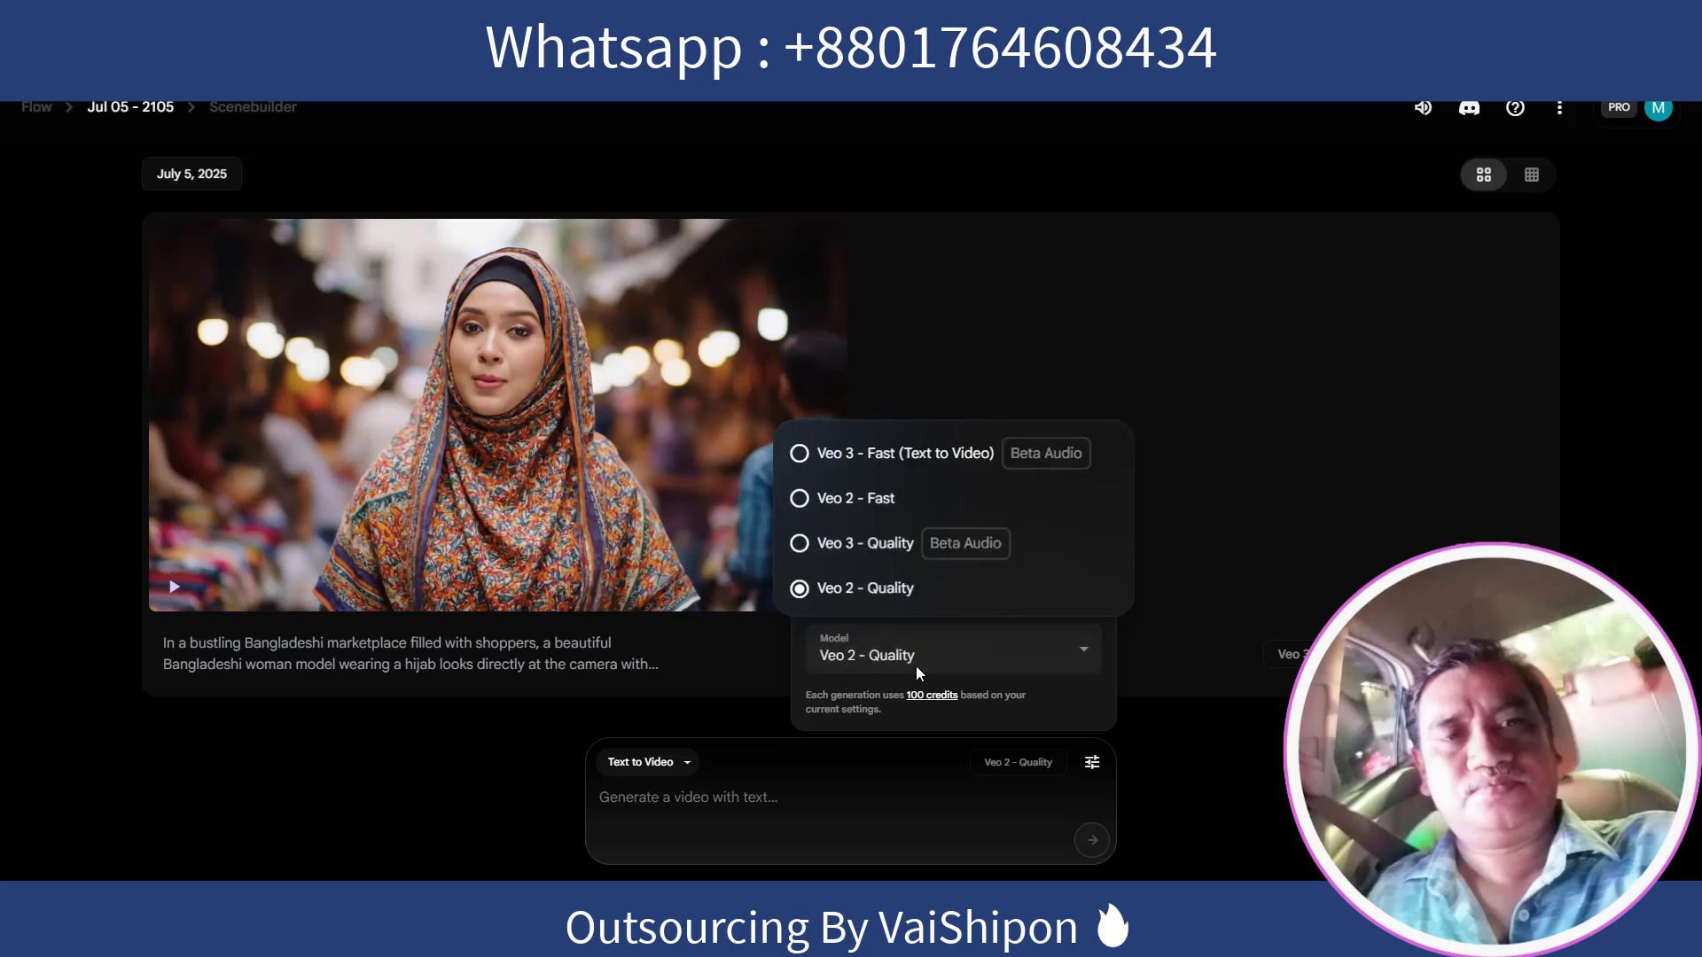
left_click(859, 557)
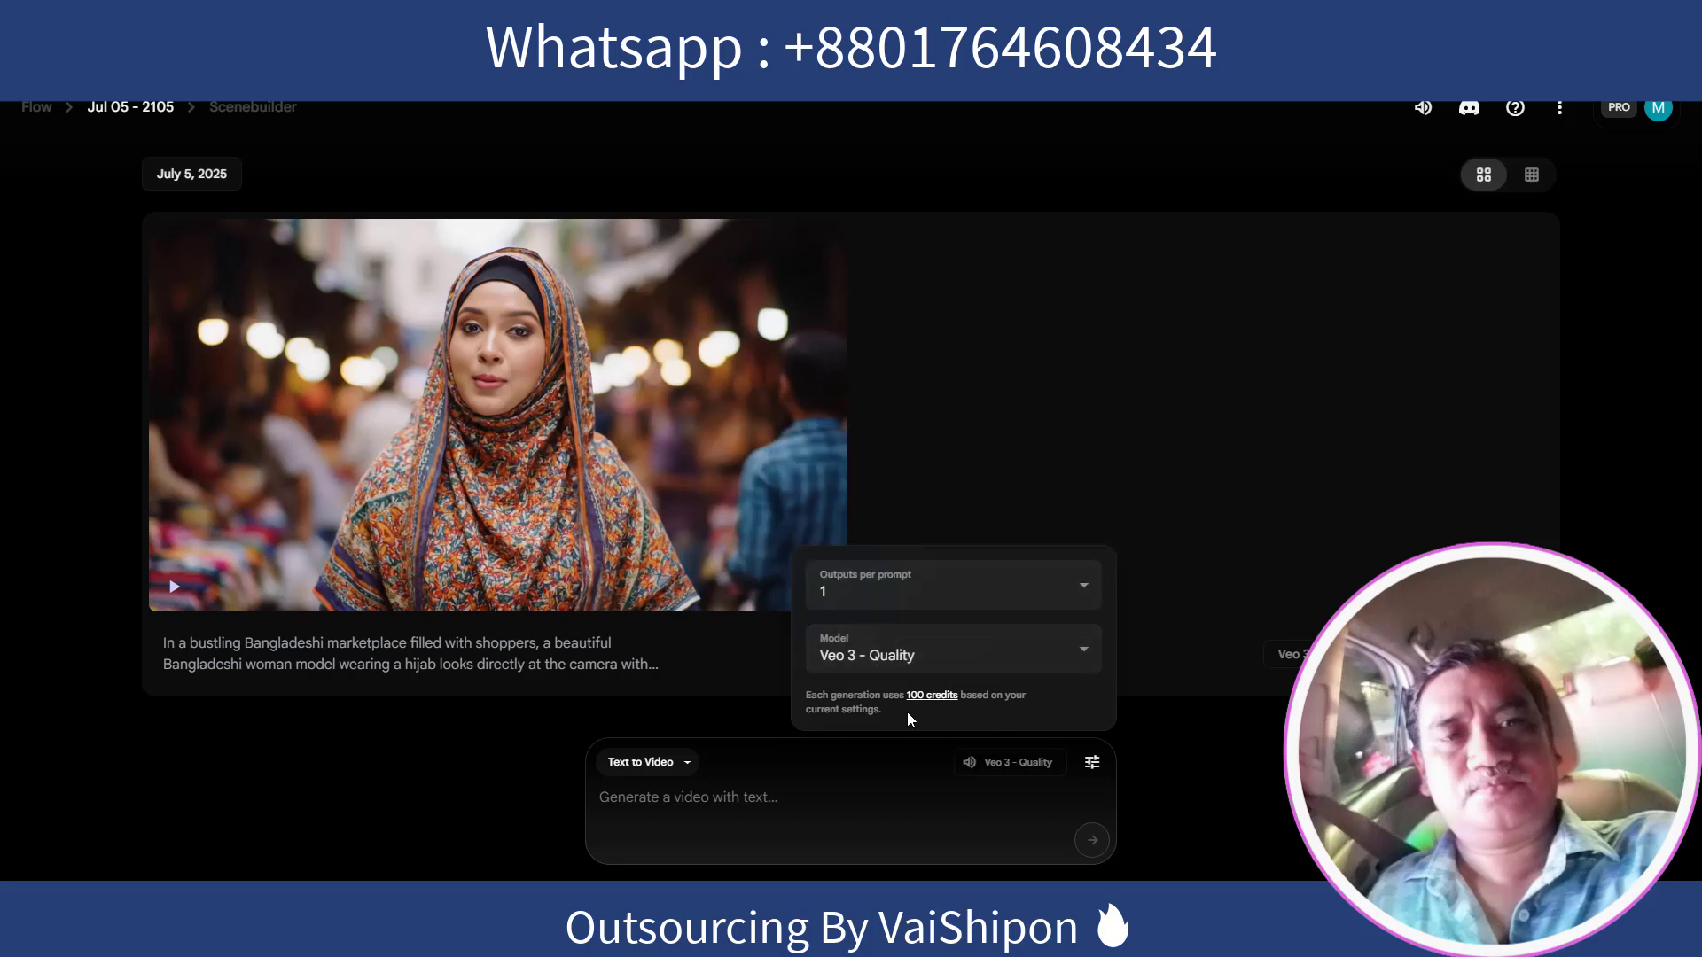
left_click(917, 656)
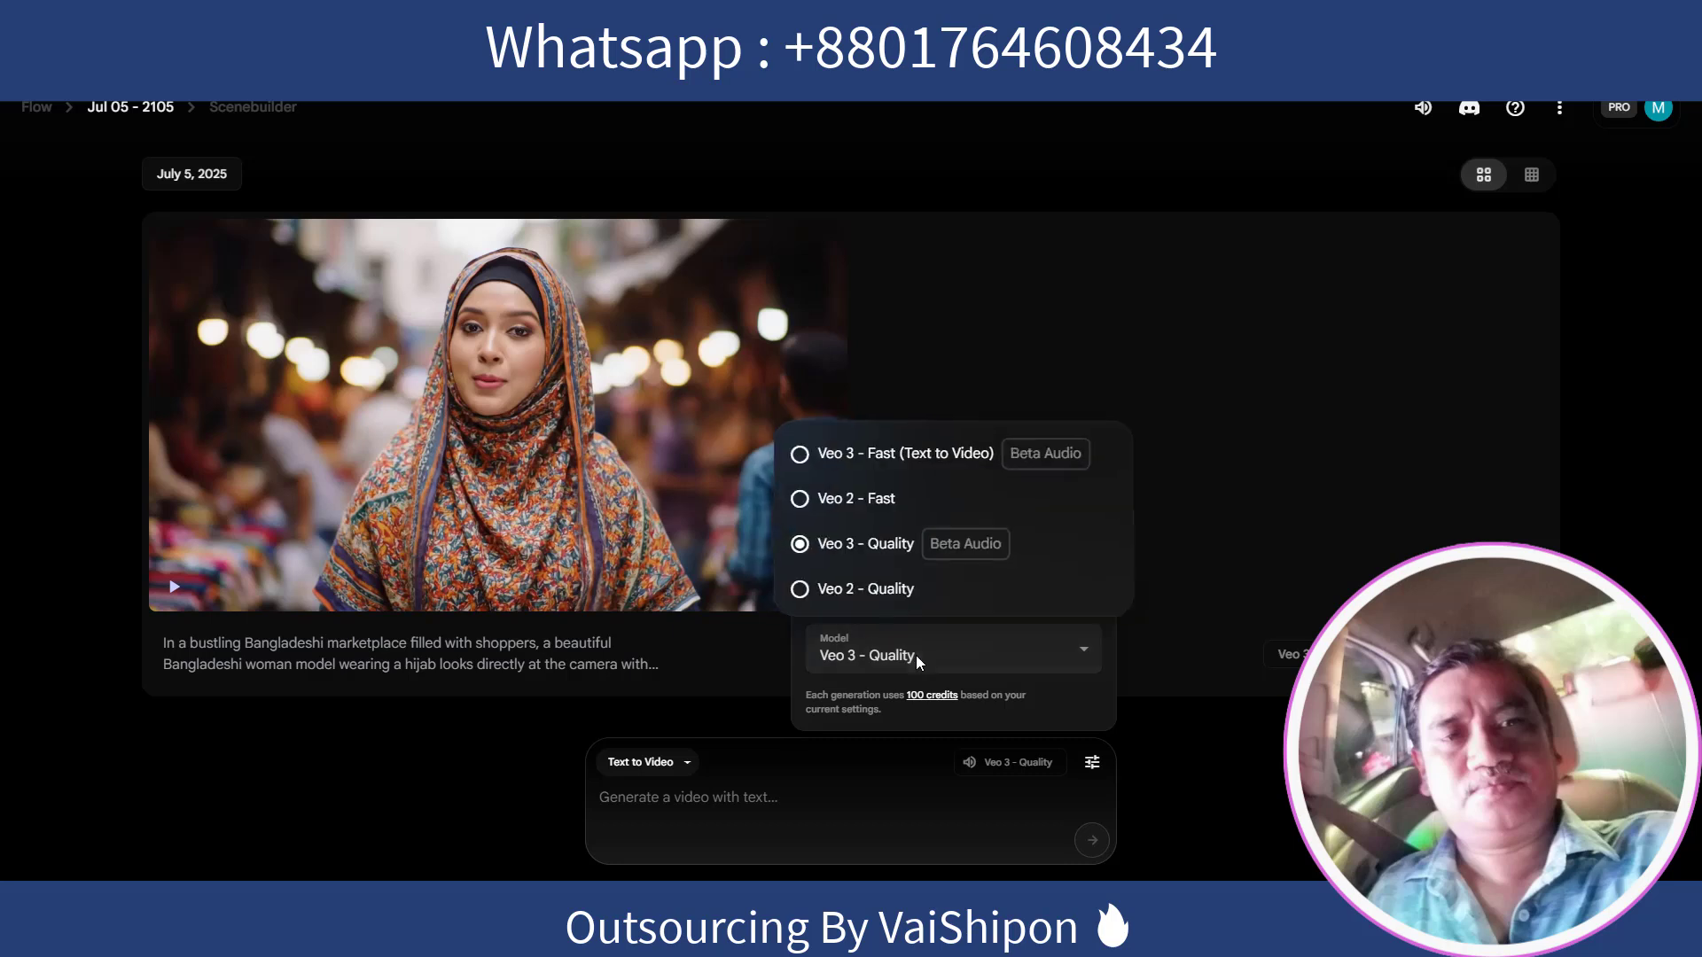
left_click(855, 502)
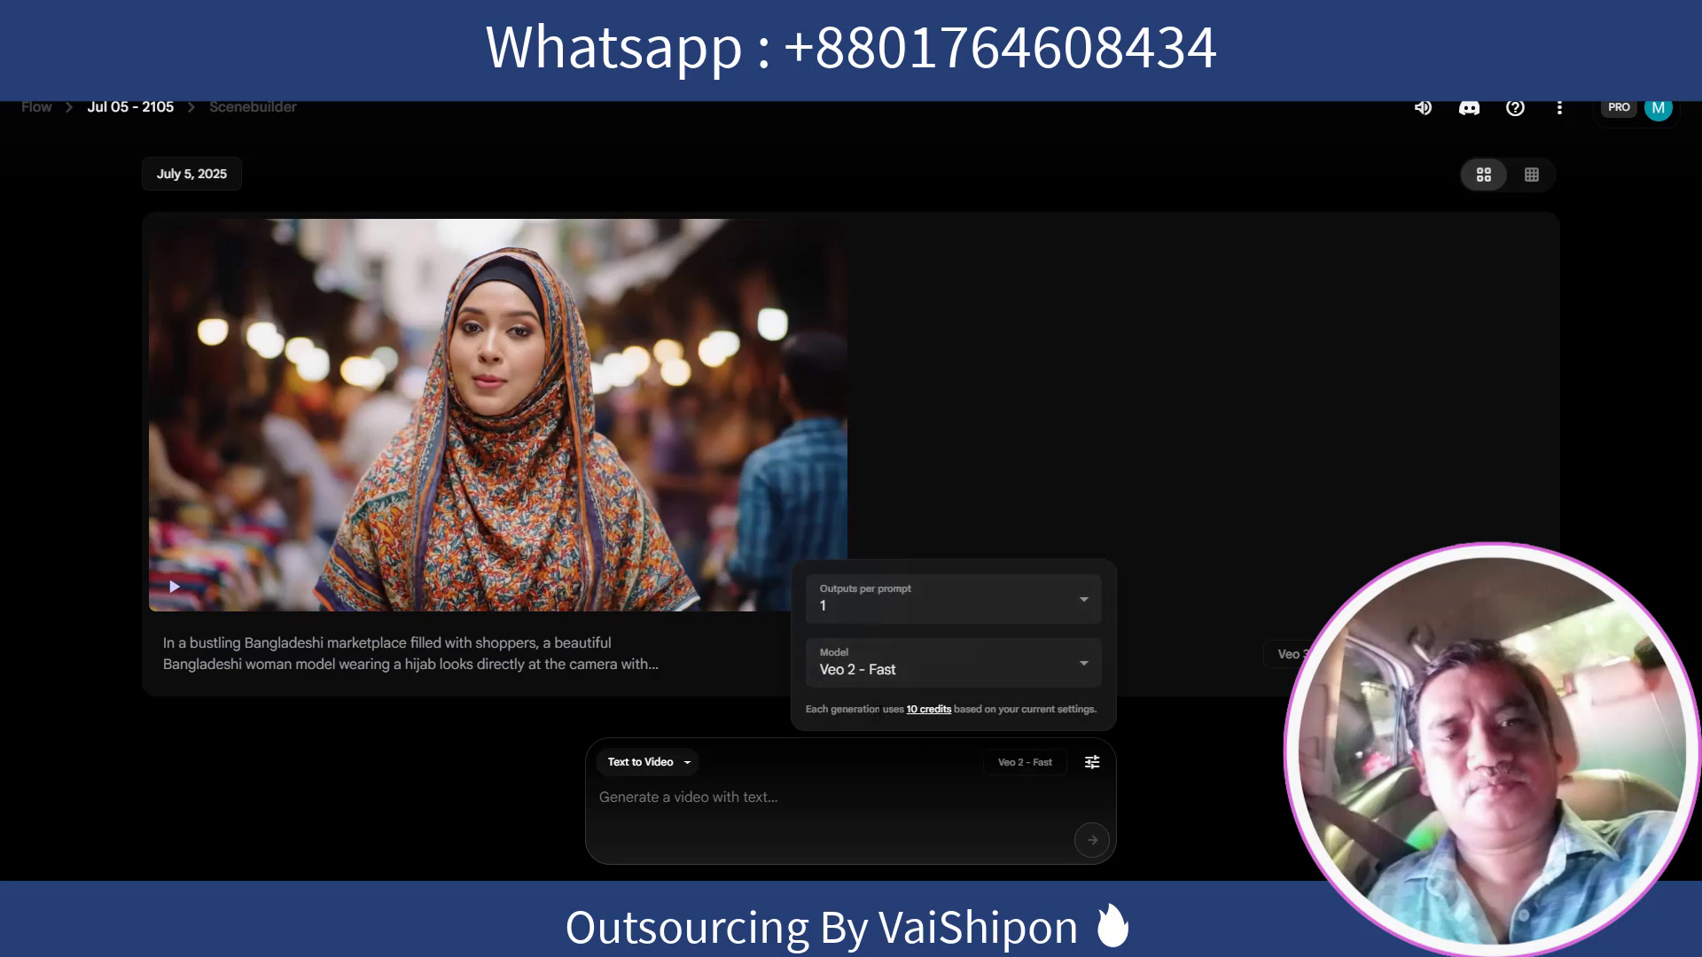
Step: Keep outputs per prompt at 1 and set the model to Veo 3 - Fast (Text to Video)
left_click(907, 603)
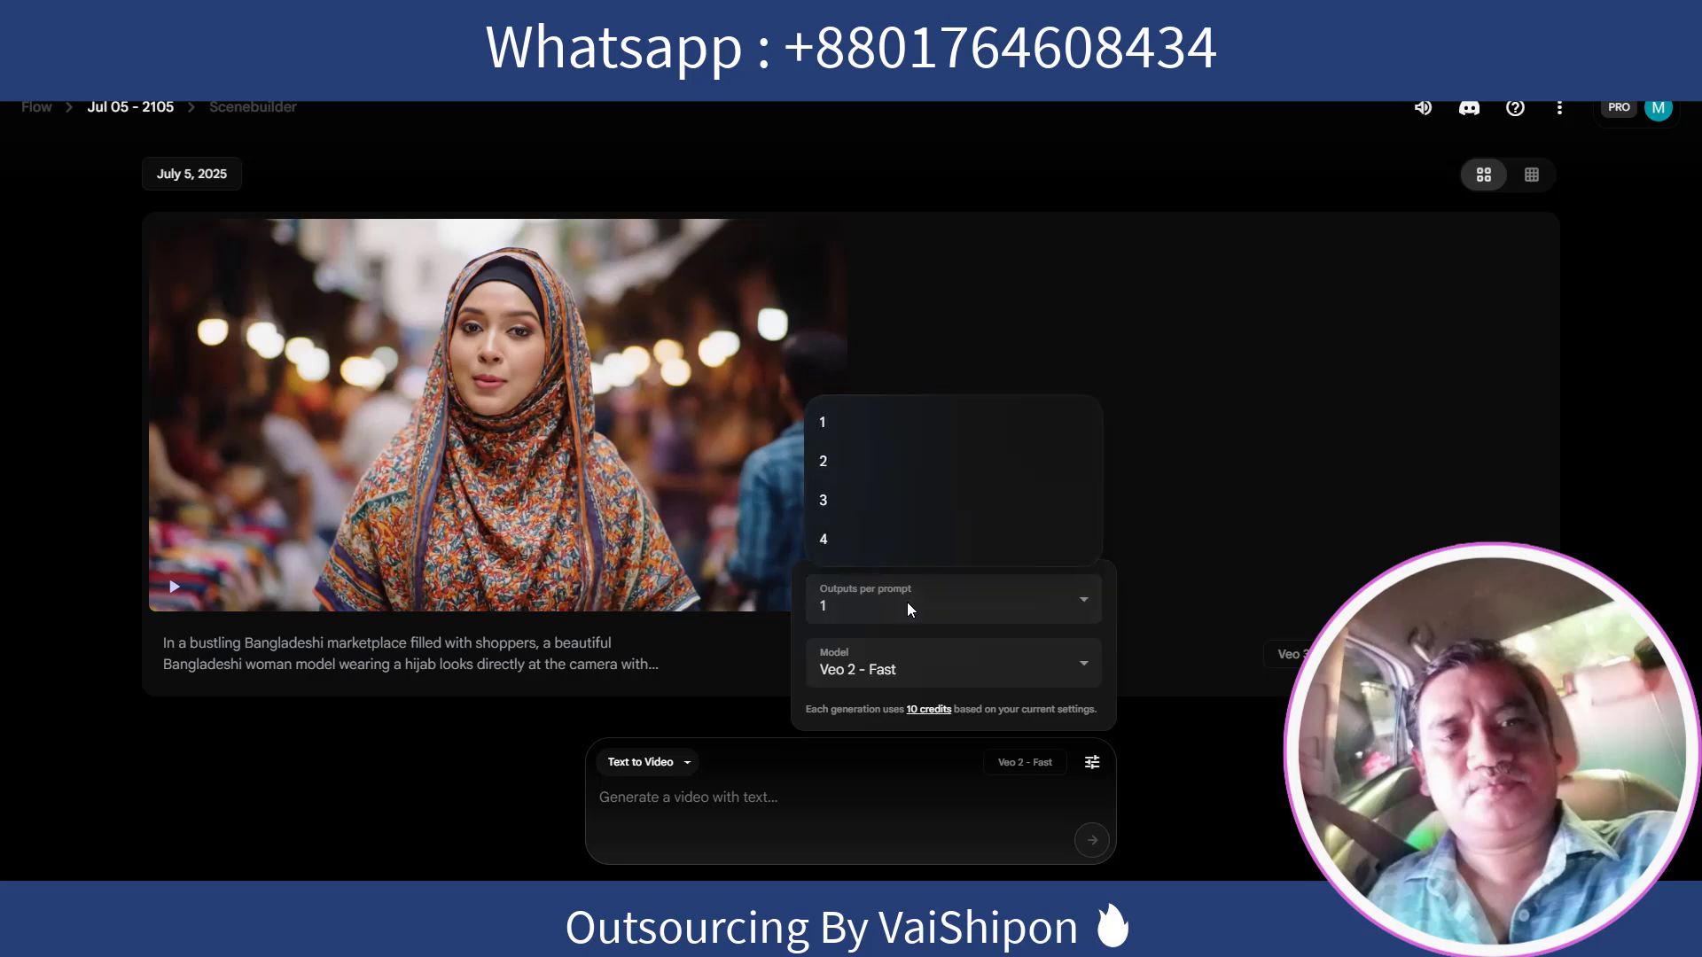
left_click(952, 613)
left_click(917, 674)
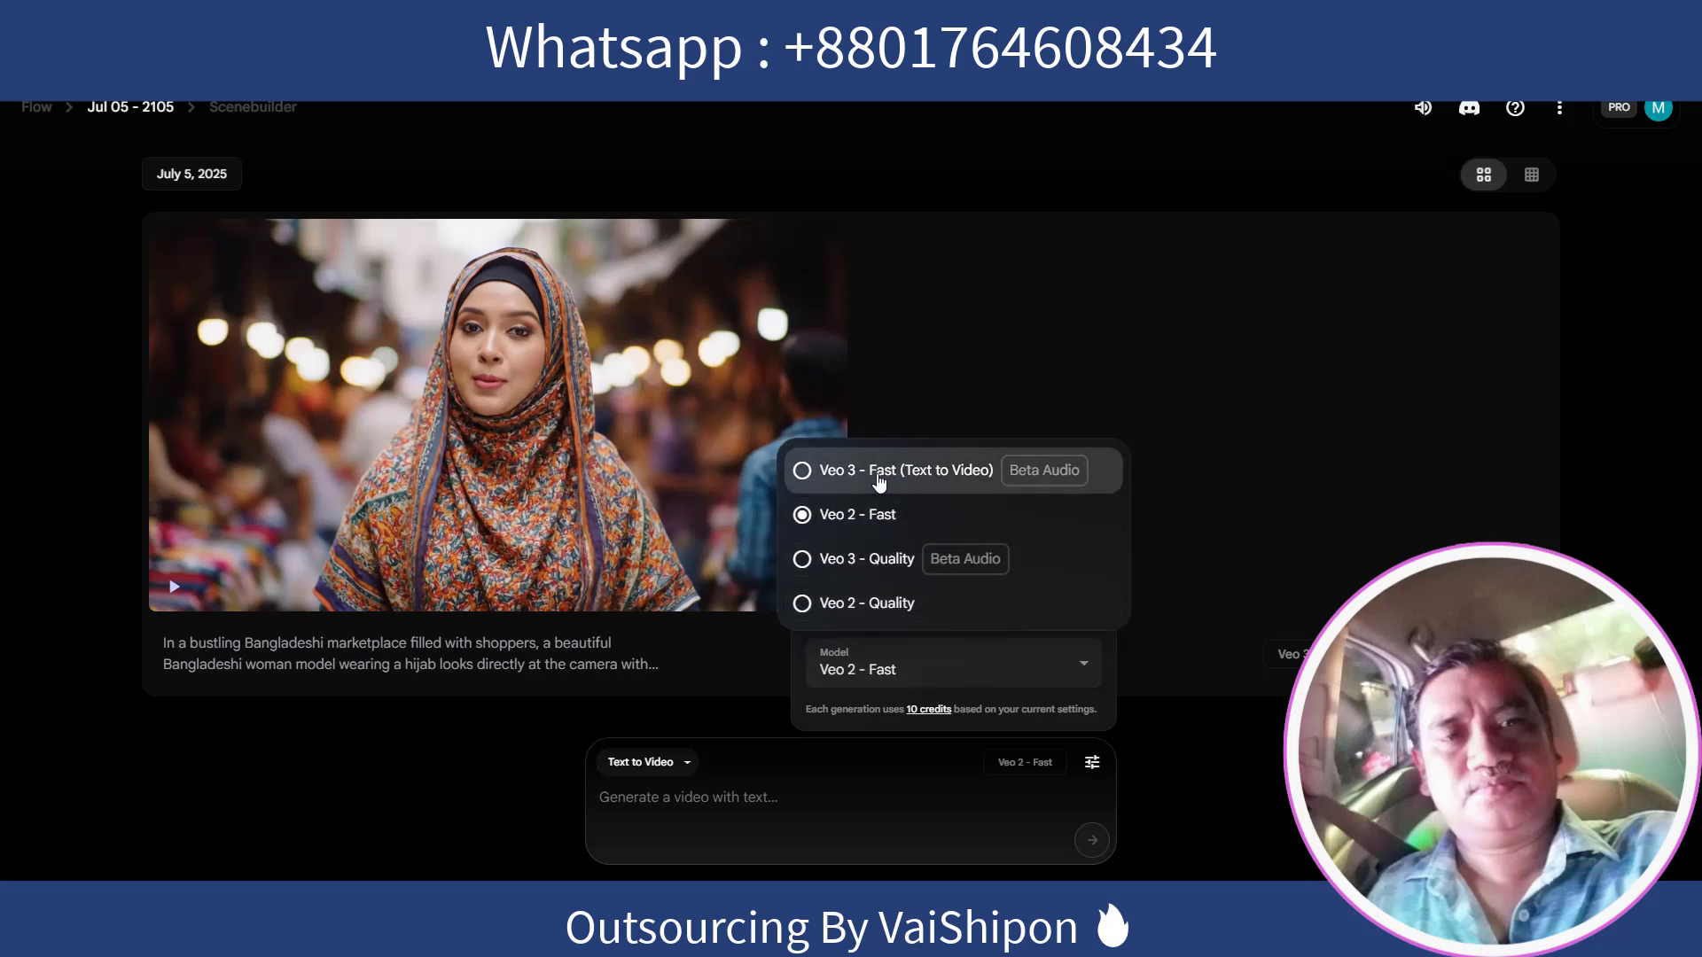
left_click(947, 479)
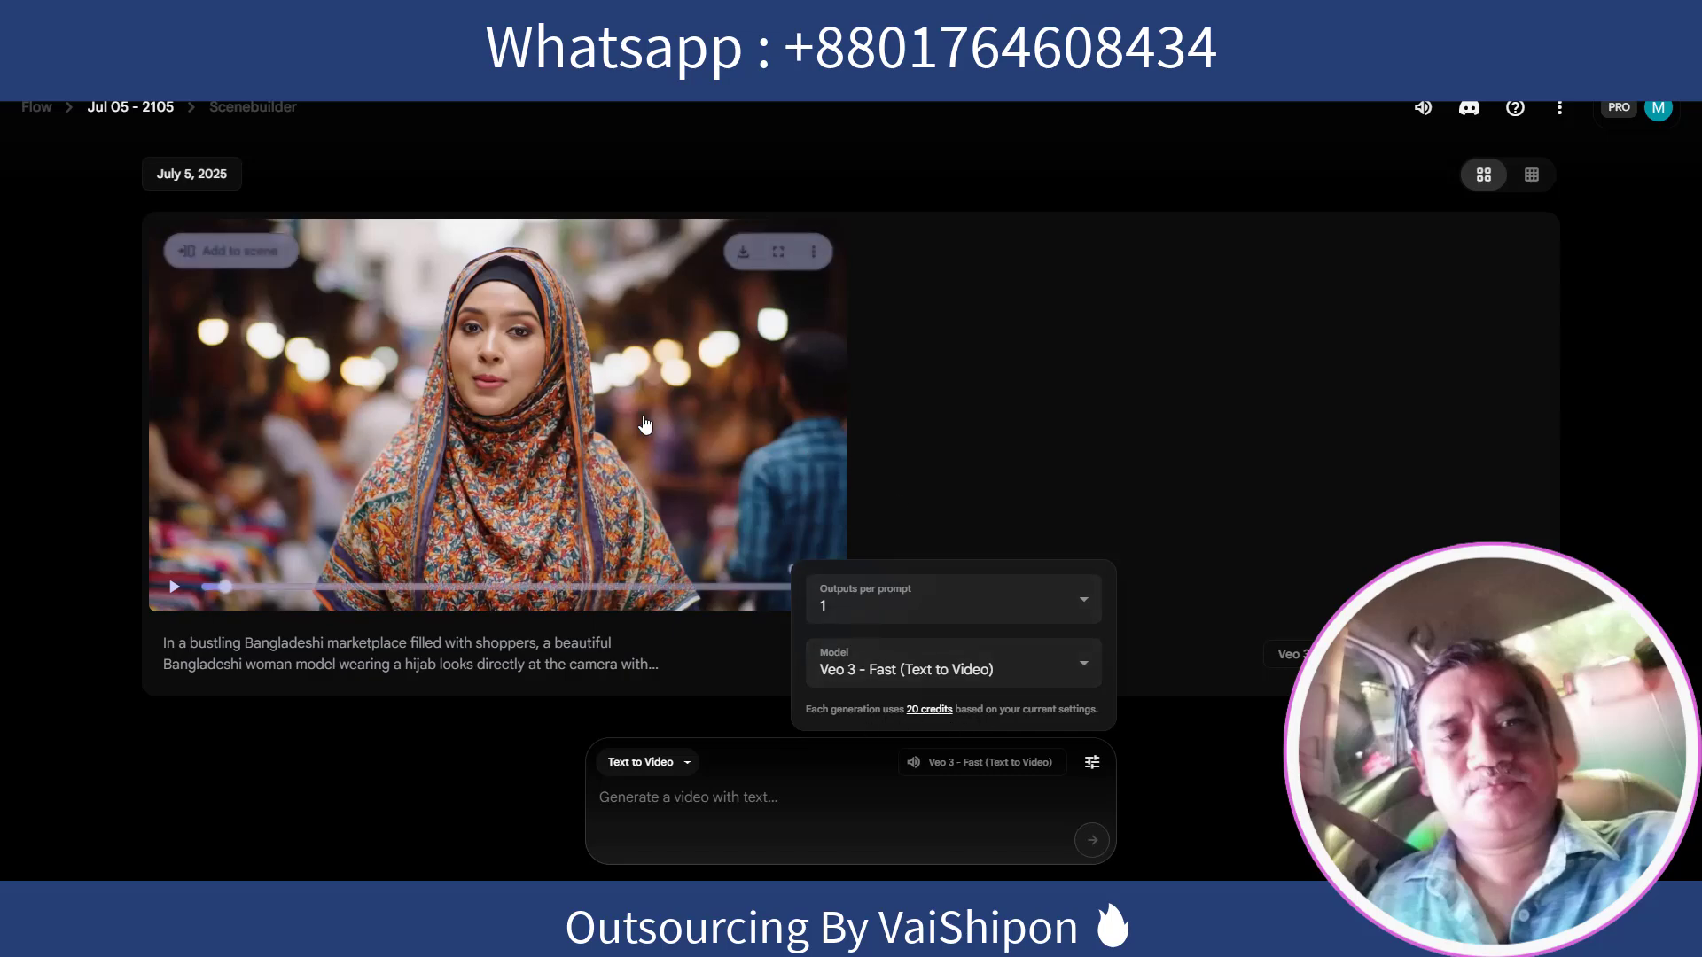
Step: Switch to the ChatGPT chat, reuse the earlier "make it English" instruction as a new message and add an empty pair of quotation marks
key("alt+Tab")
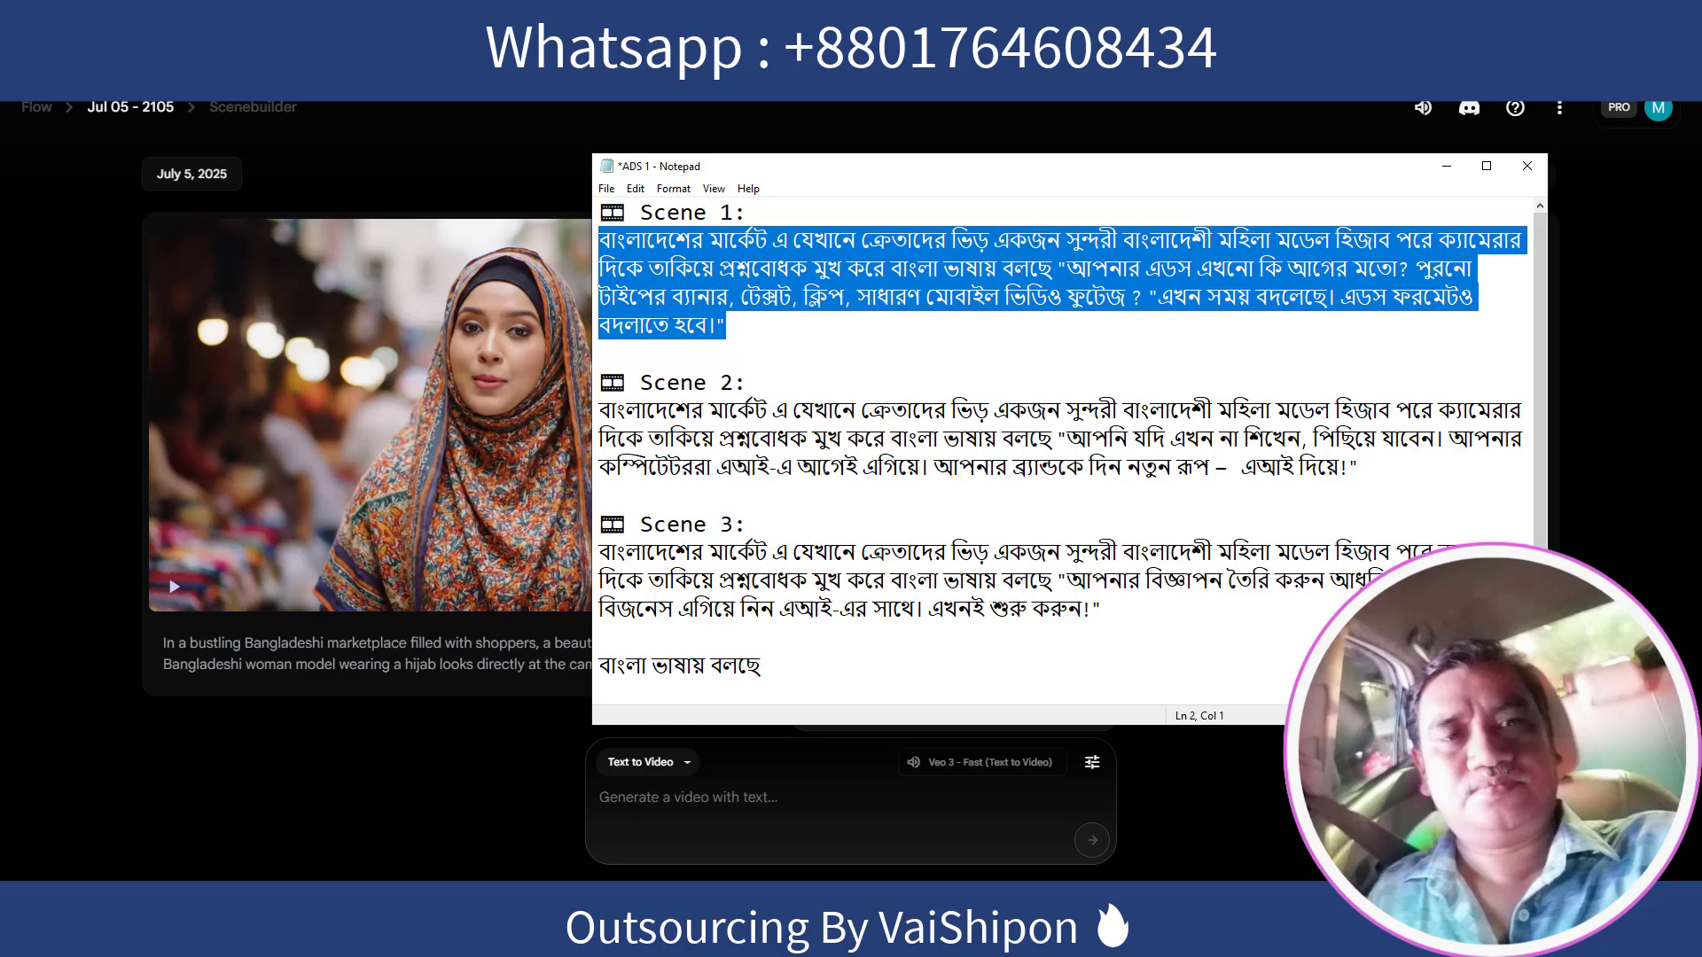
key("alt+Tab")
key("ctrl+Tab")
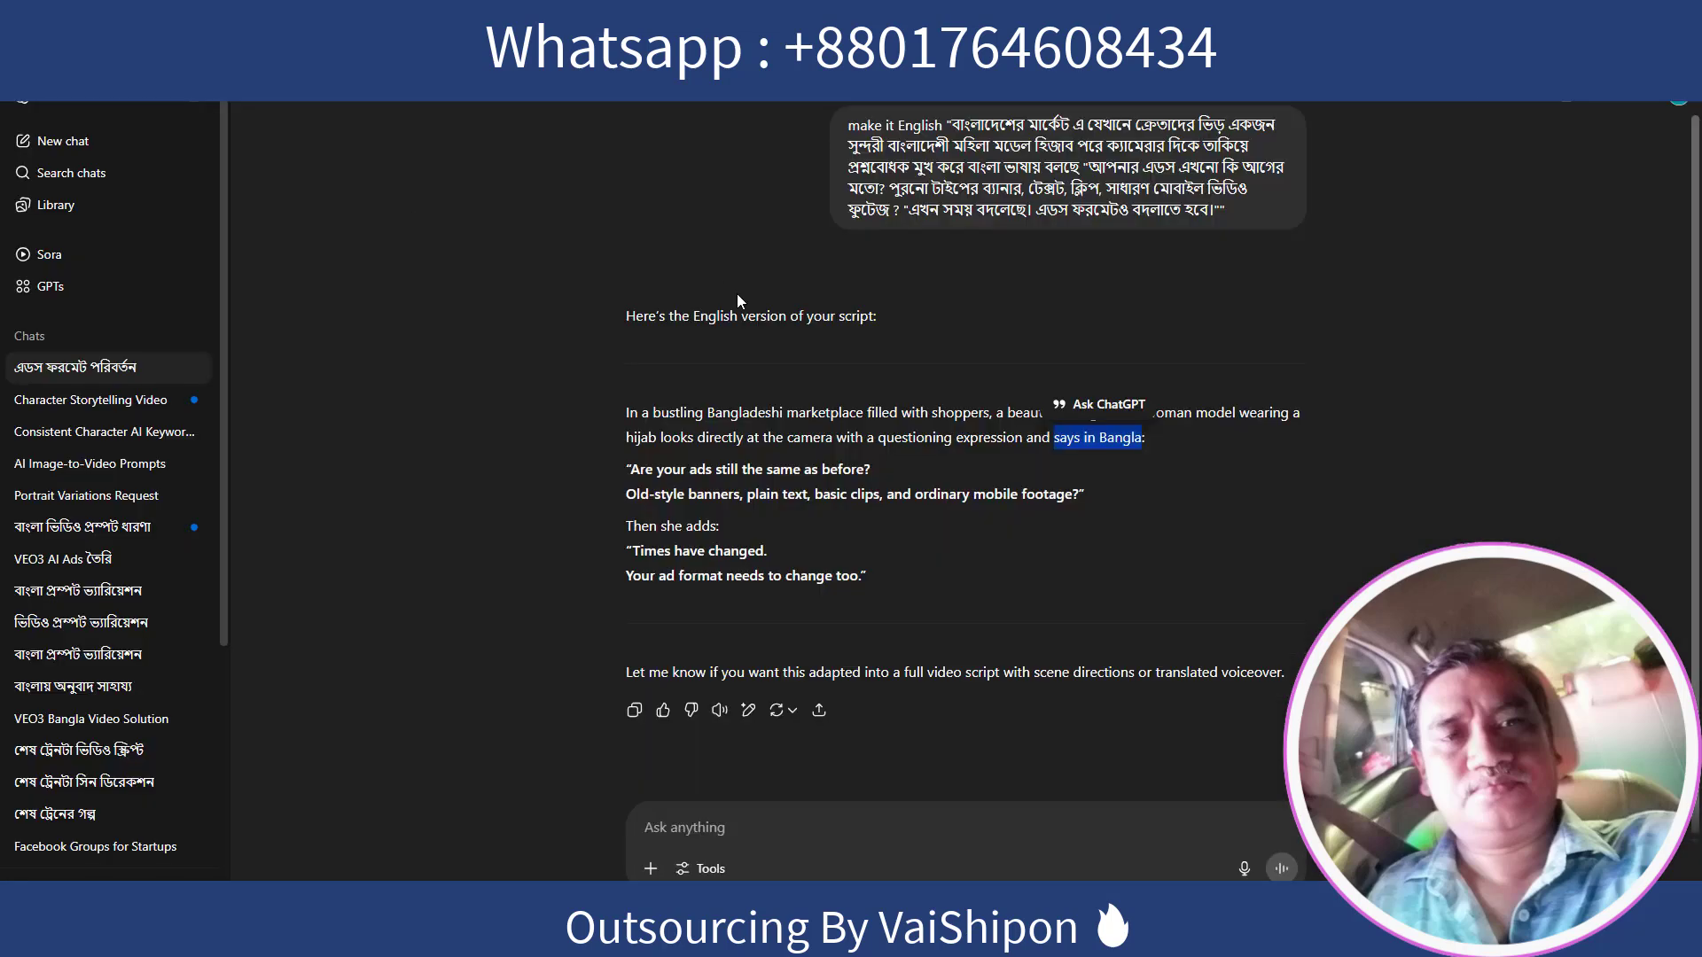
scroll(737, 294, "up", 1)
left_click_drag(843, 150, 946, 156)
key("ctrl+c")
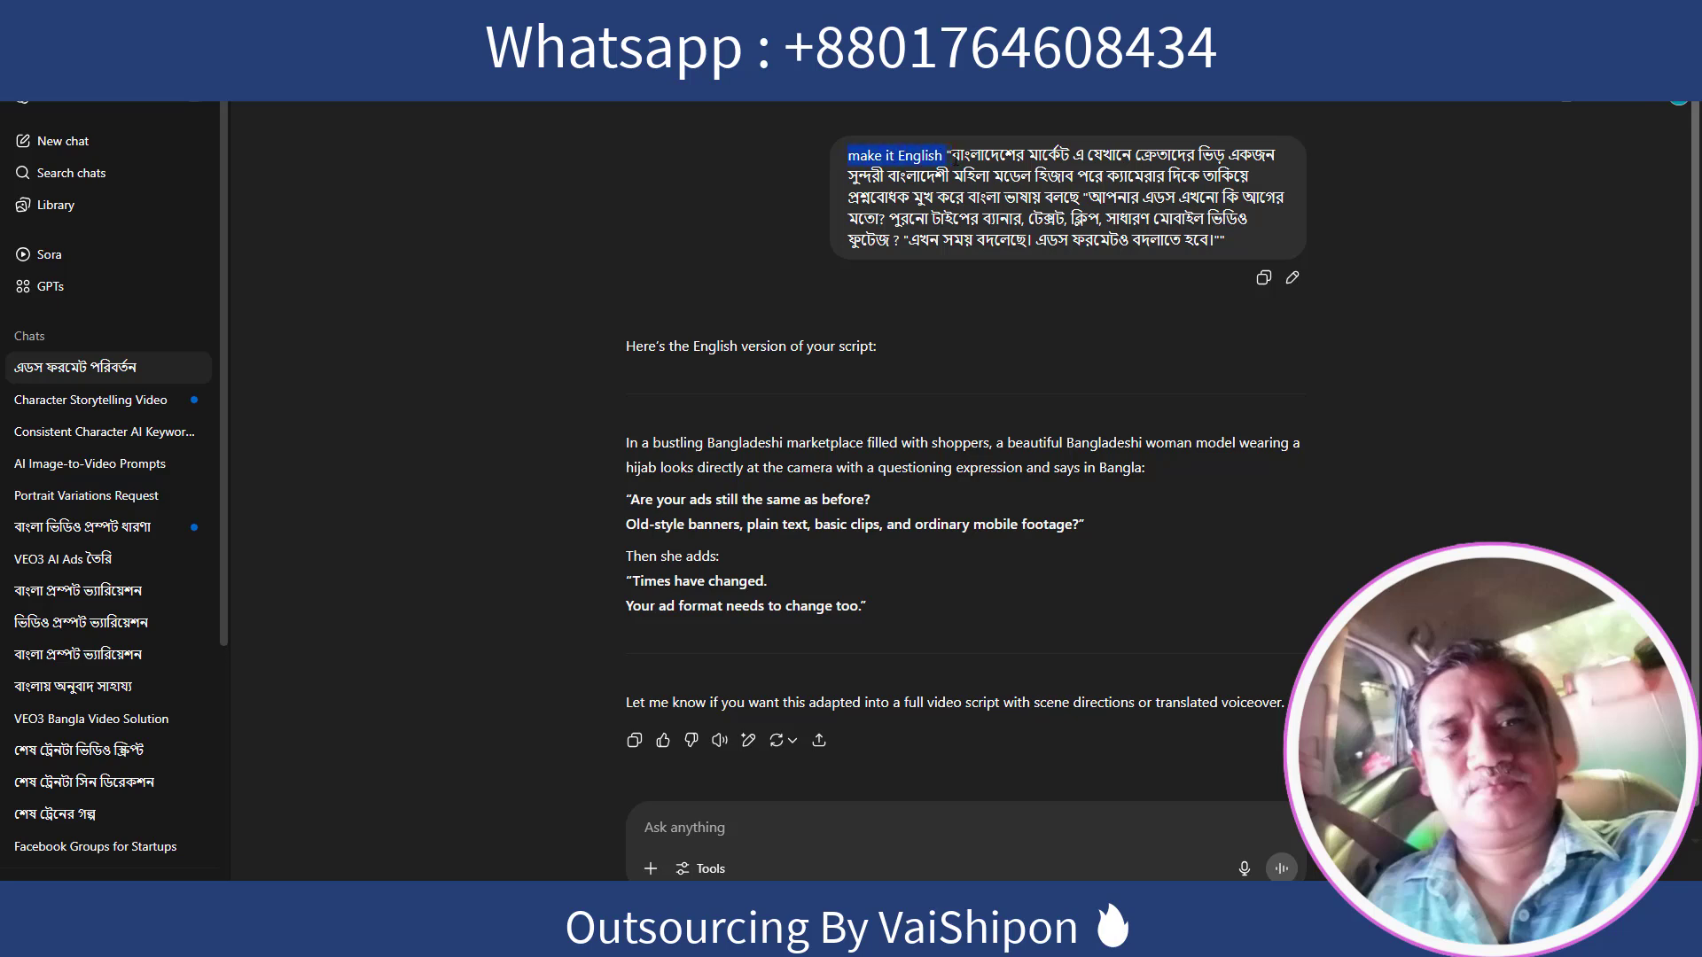
scroll(847, 532, "down", 1)
left_click(847, 825)
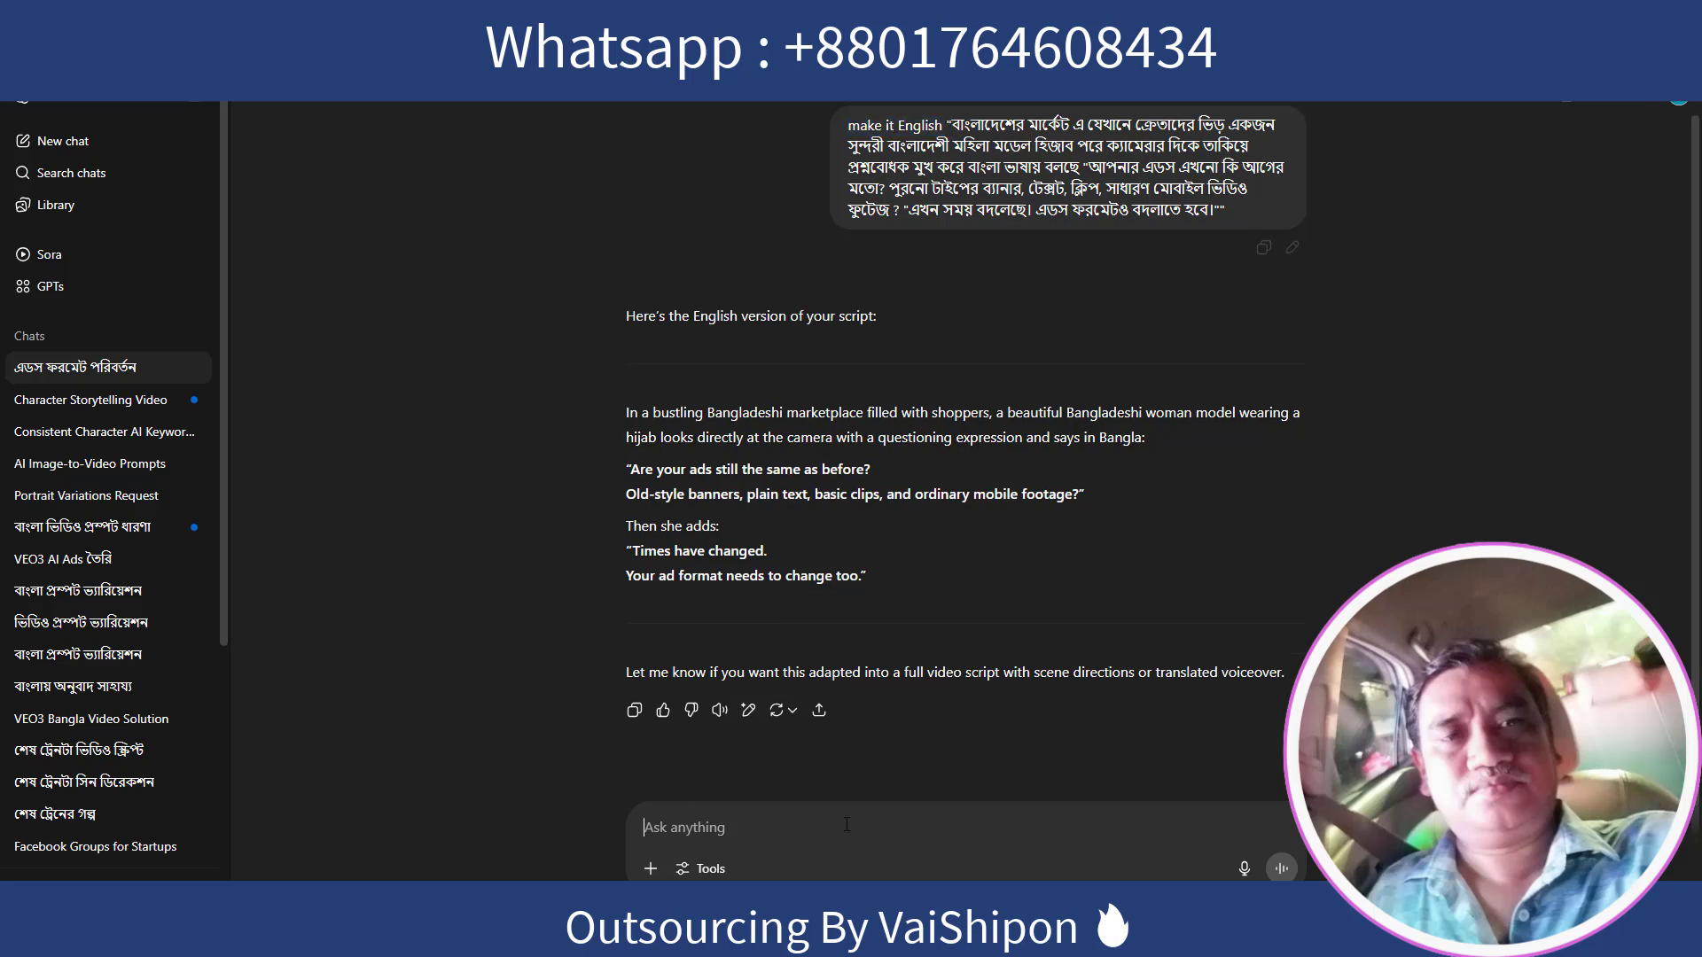
key("ctrl+v")
type("\"\"")
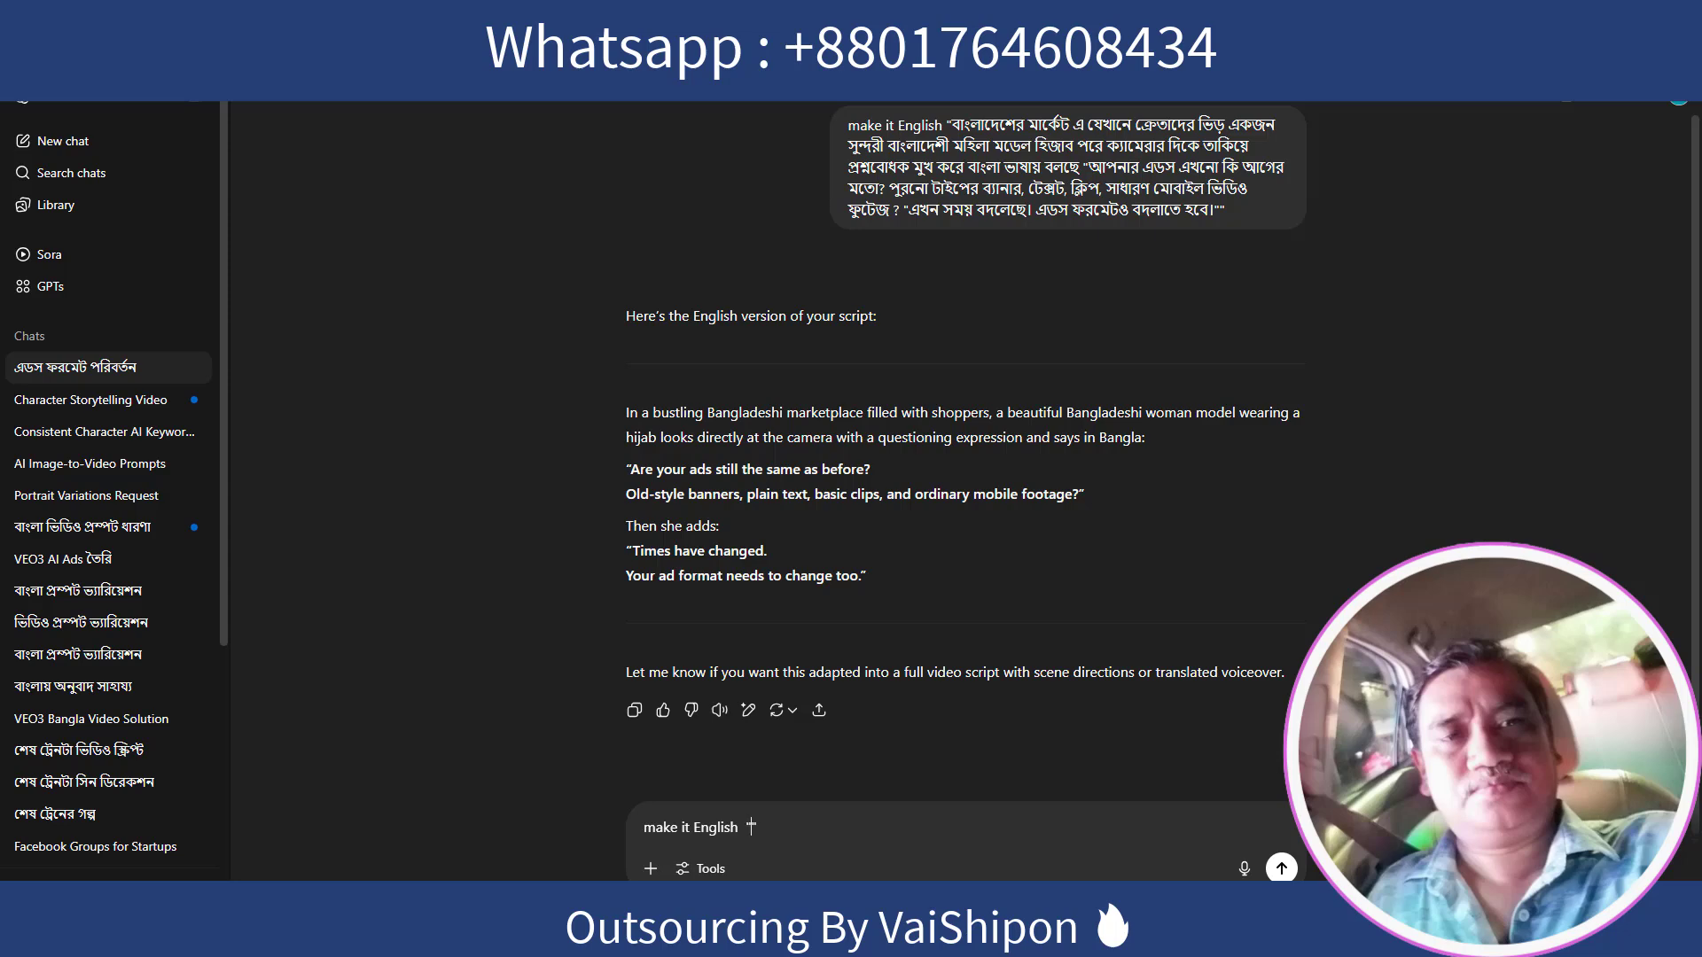
Step: Copy the Scene 2 Bangla prompt from Notepad, insert it between the quotation marks in ChatGPT and send the message
key("alt+Tab")
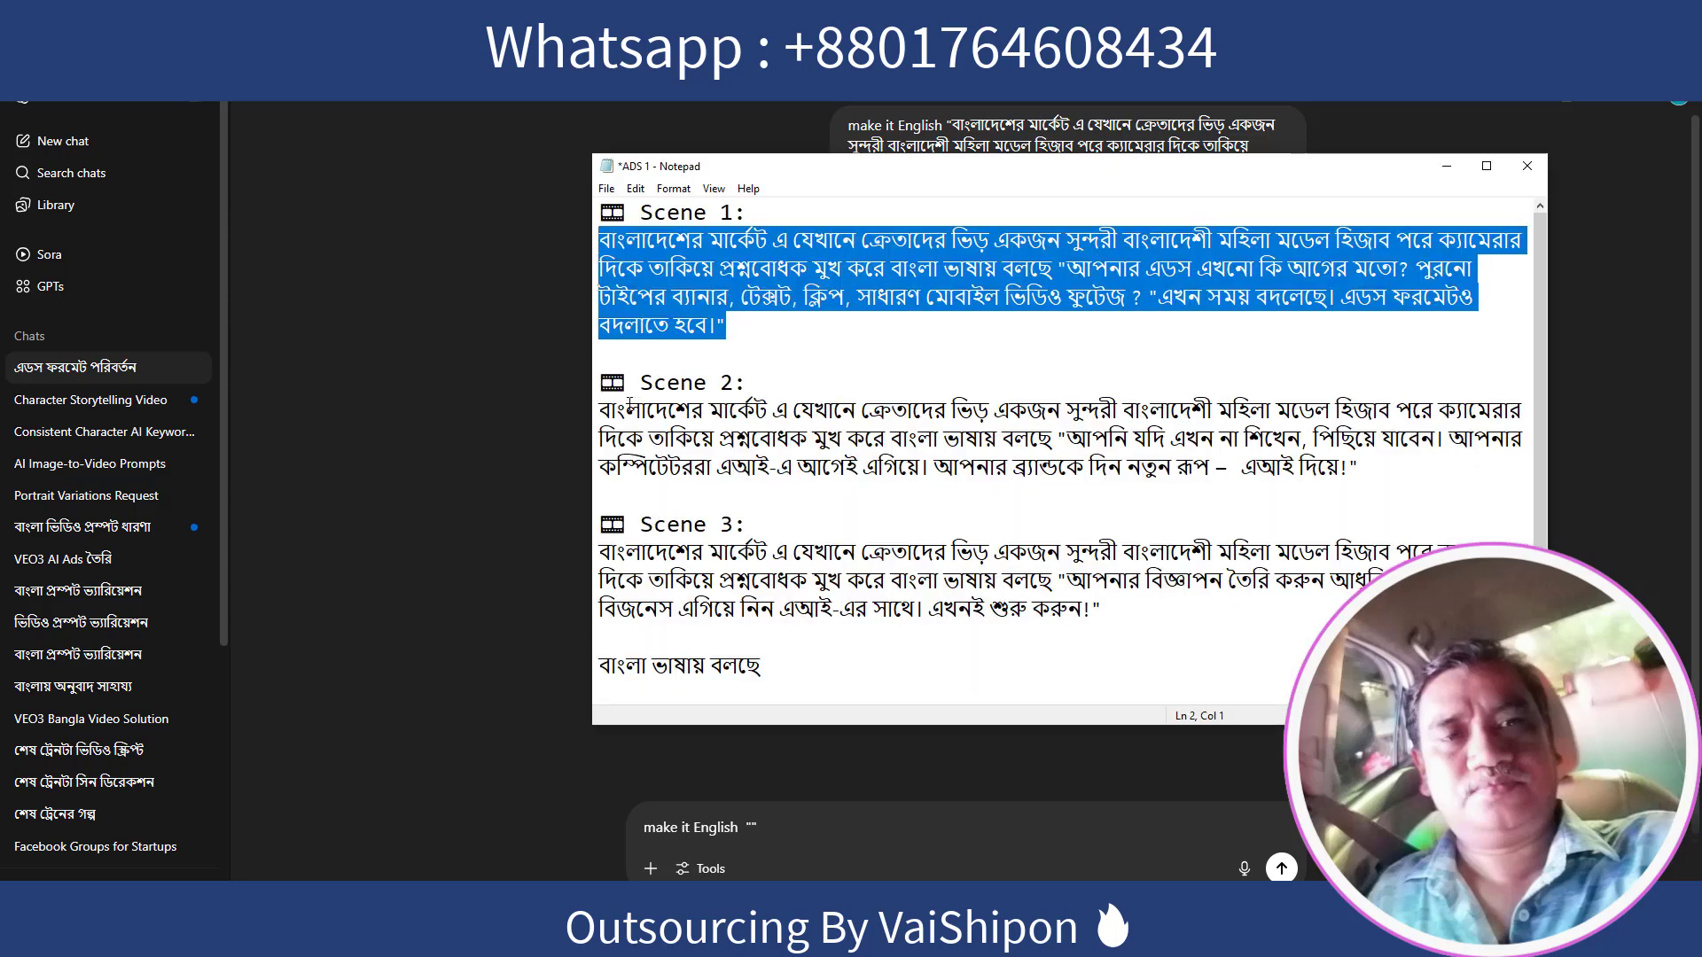
left_click_drag(603, 411, 1264, 485)
left_click(1199, 492)
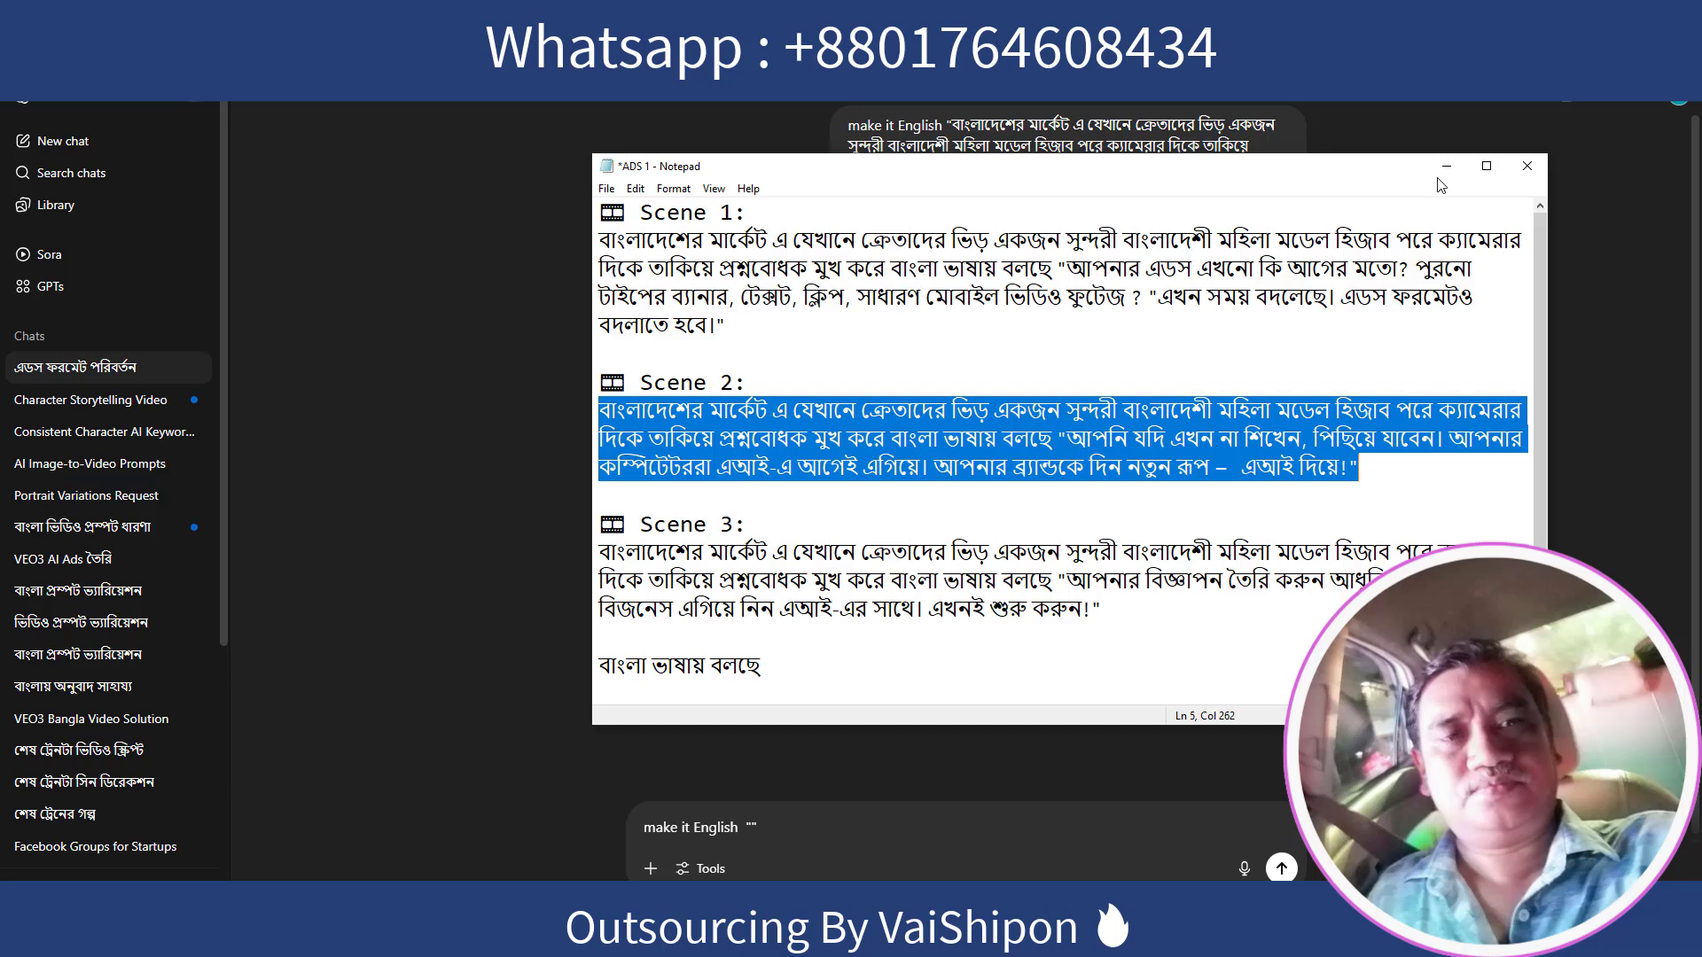
left_click(1446, 169)
left_click(738, 843)
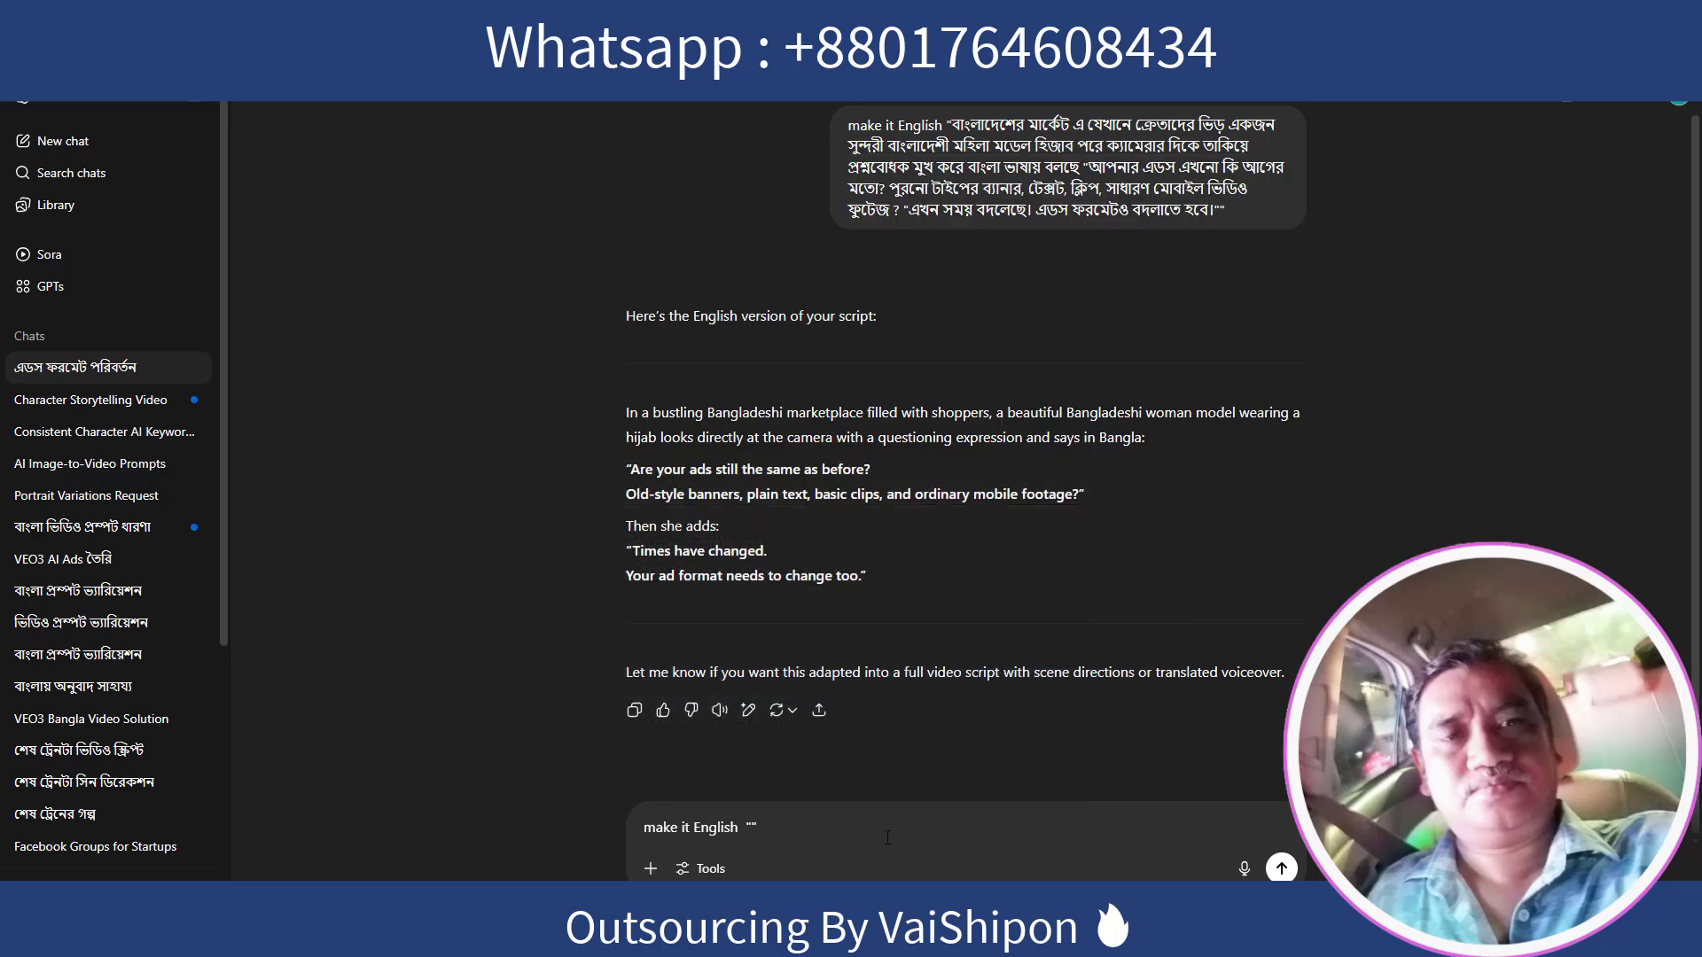
key("ctrl+v")
left_click(1282, 870)
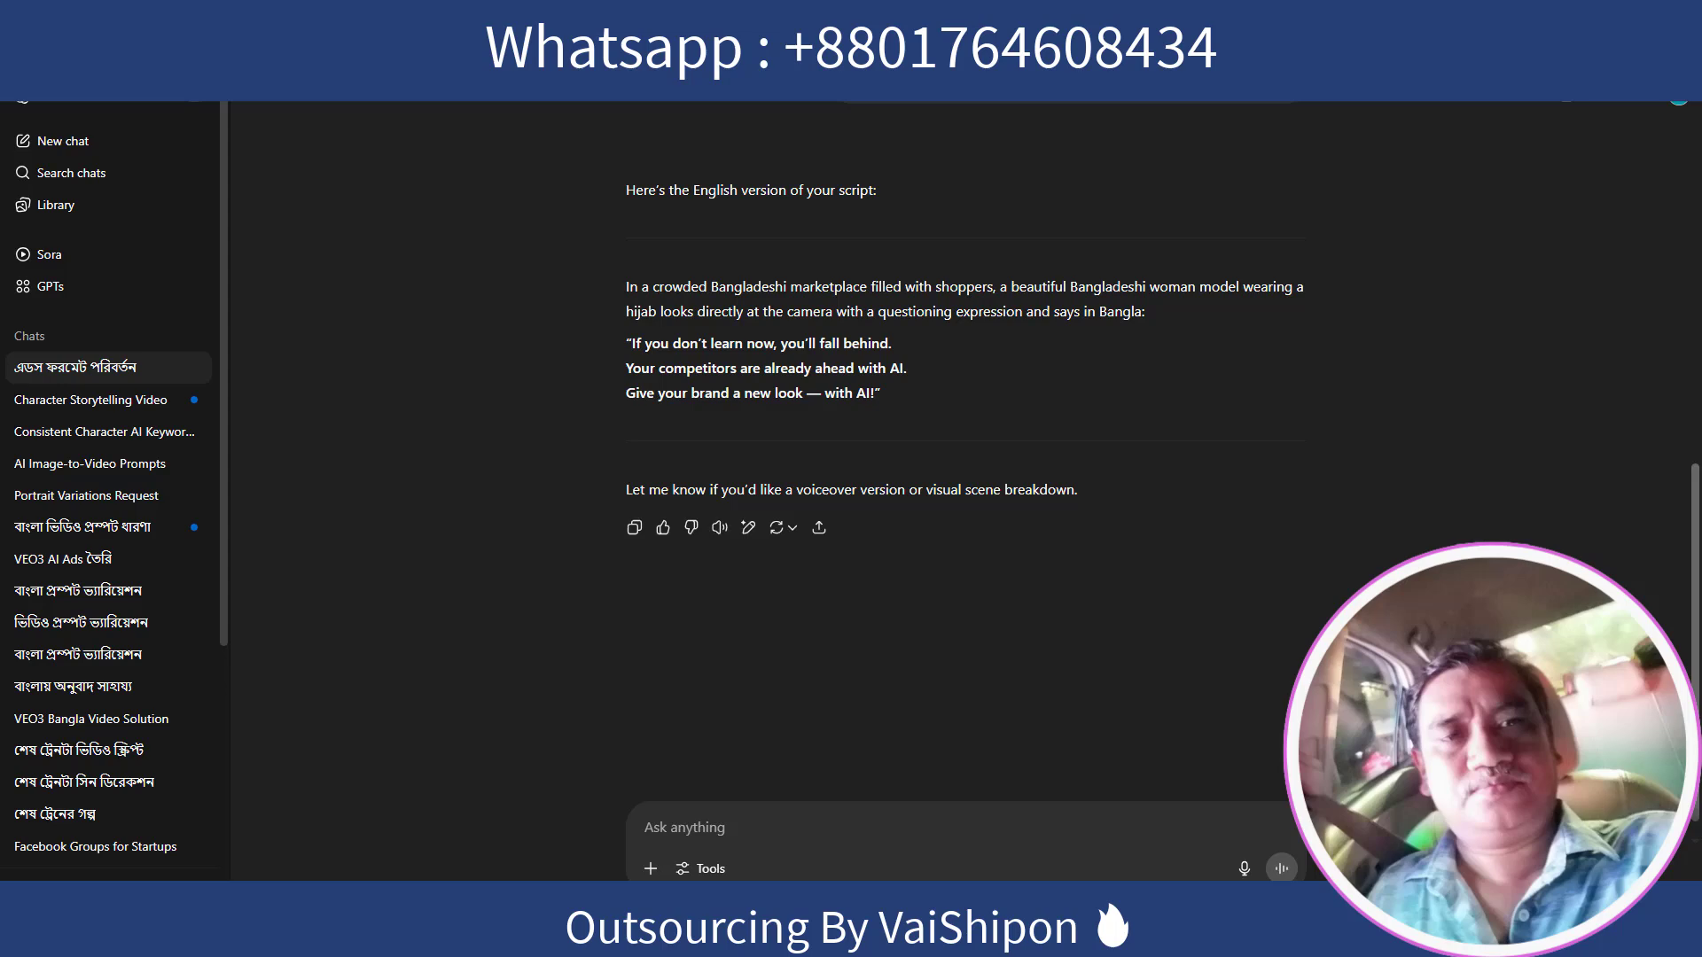
Step: Review the Scene 2 translation and copy its text from "In a crowded Bangladeshi marketplace" through "Give your brand a new look — with AI!"
scroll(1029, 441, "up", 3)
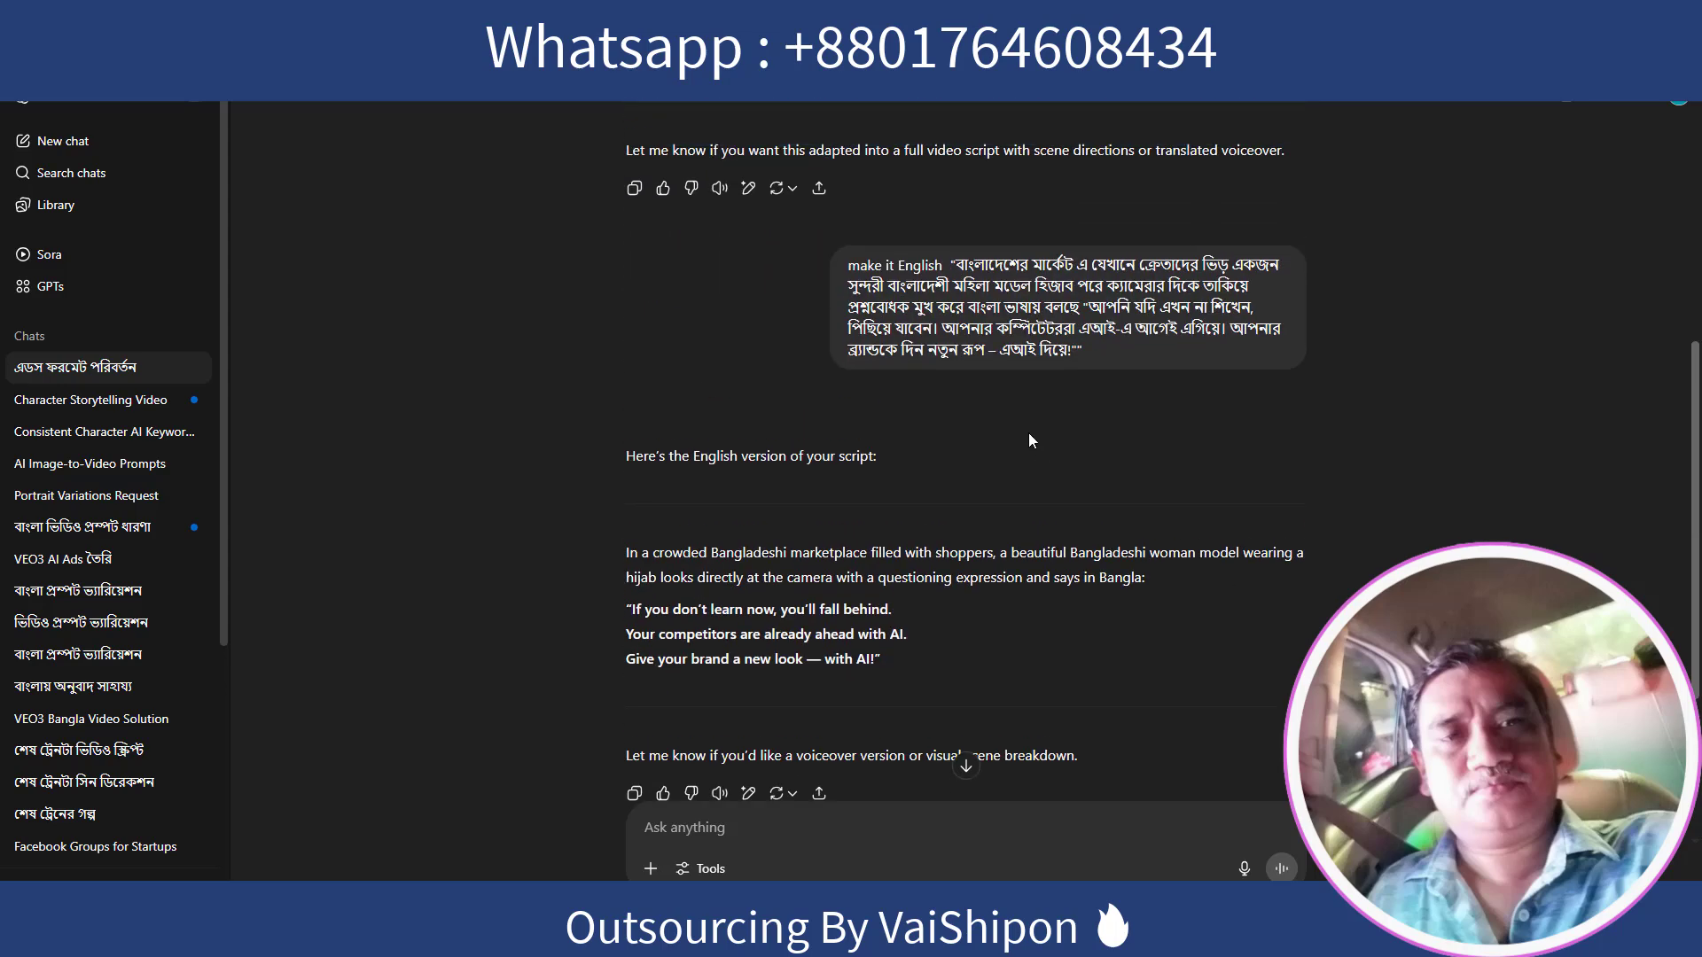
scroll(821, 743, "down", 2)
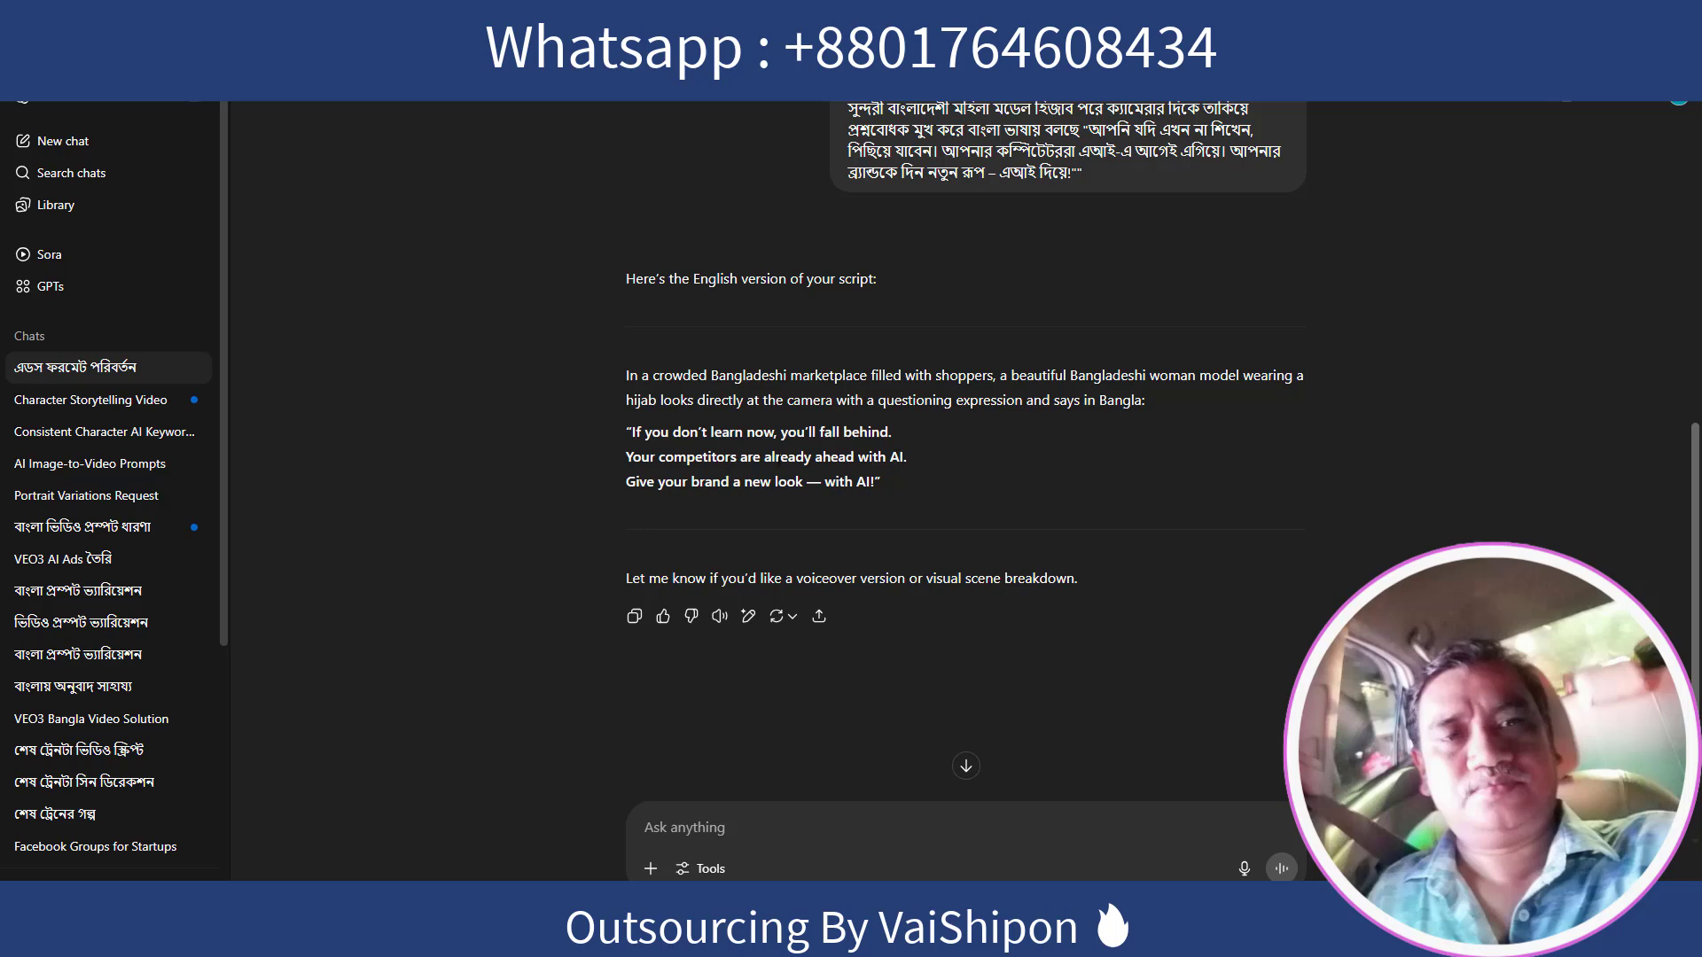
scroll(966, 444, "up", 3)
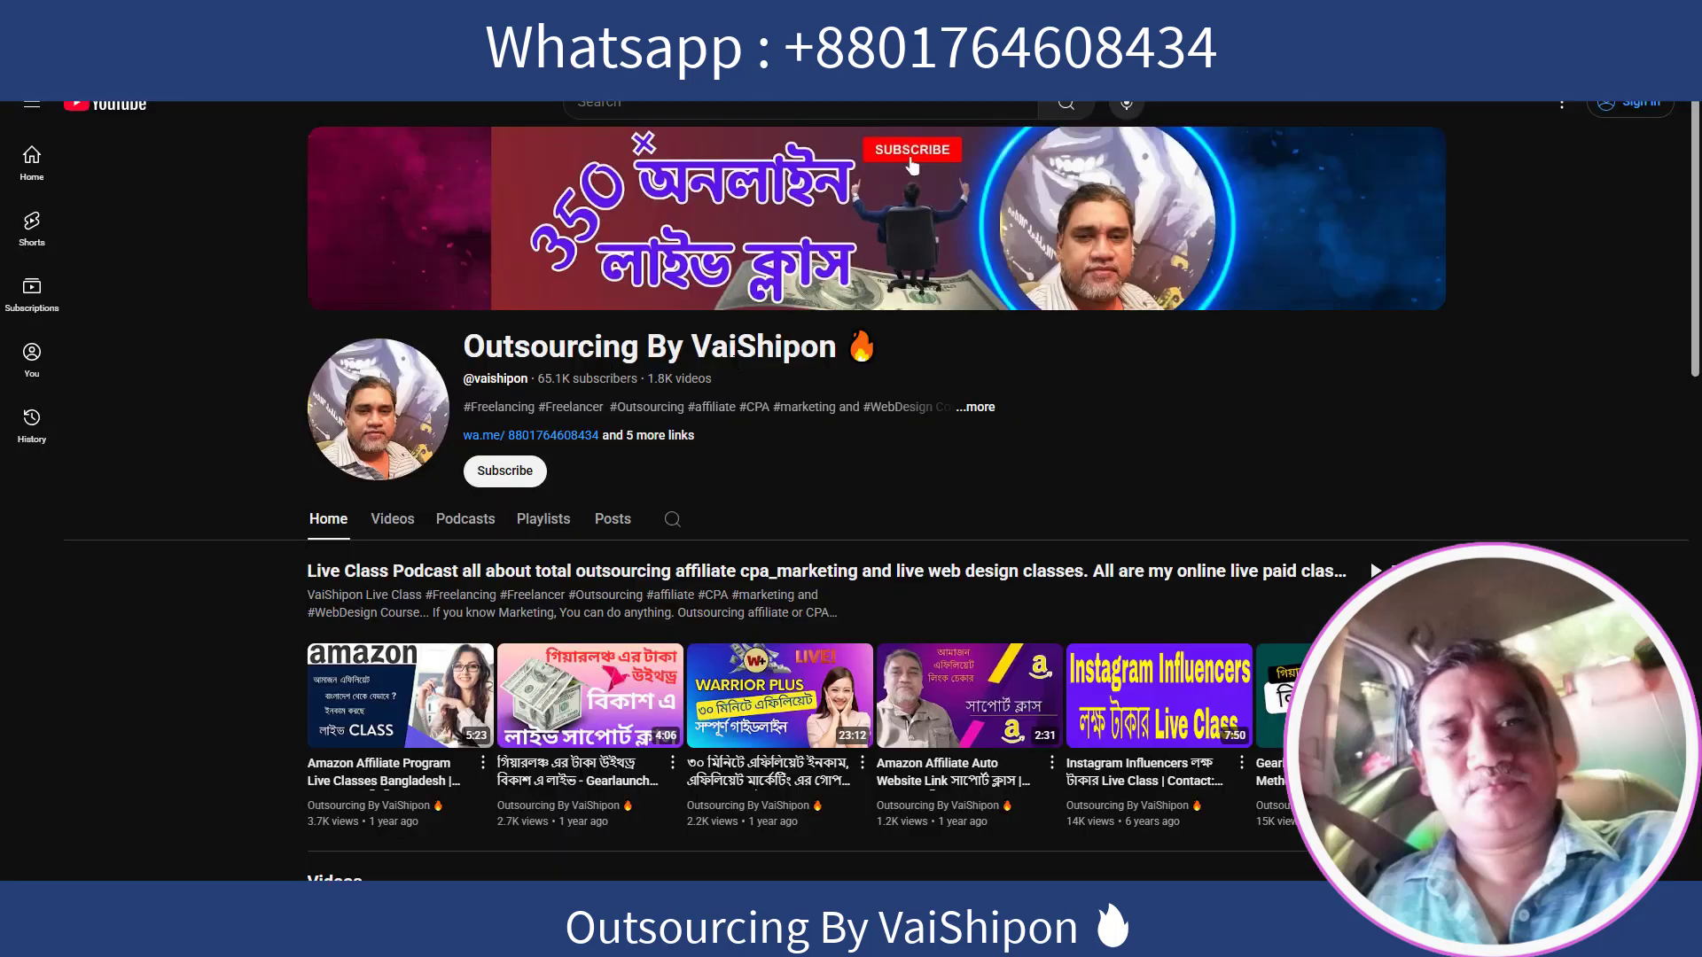
left_click_drag(697, 350, 837, 350)
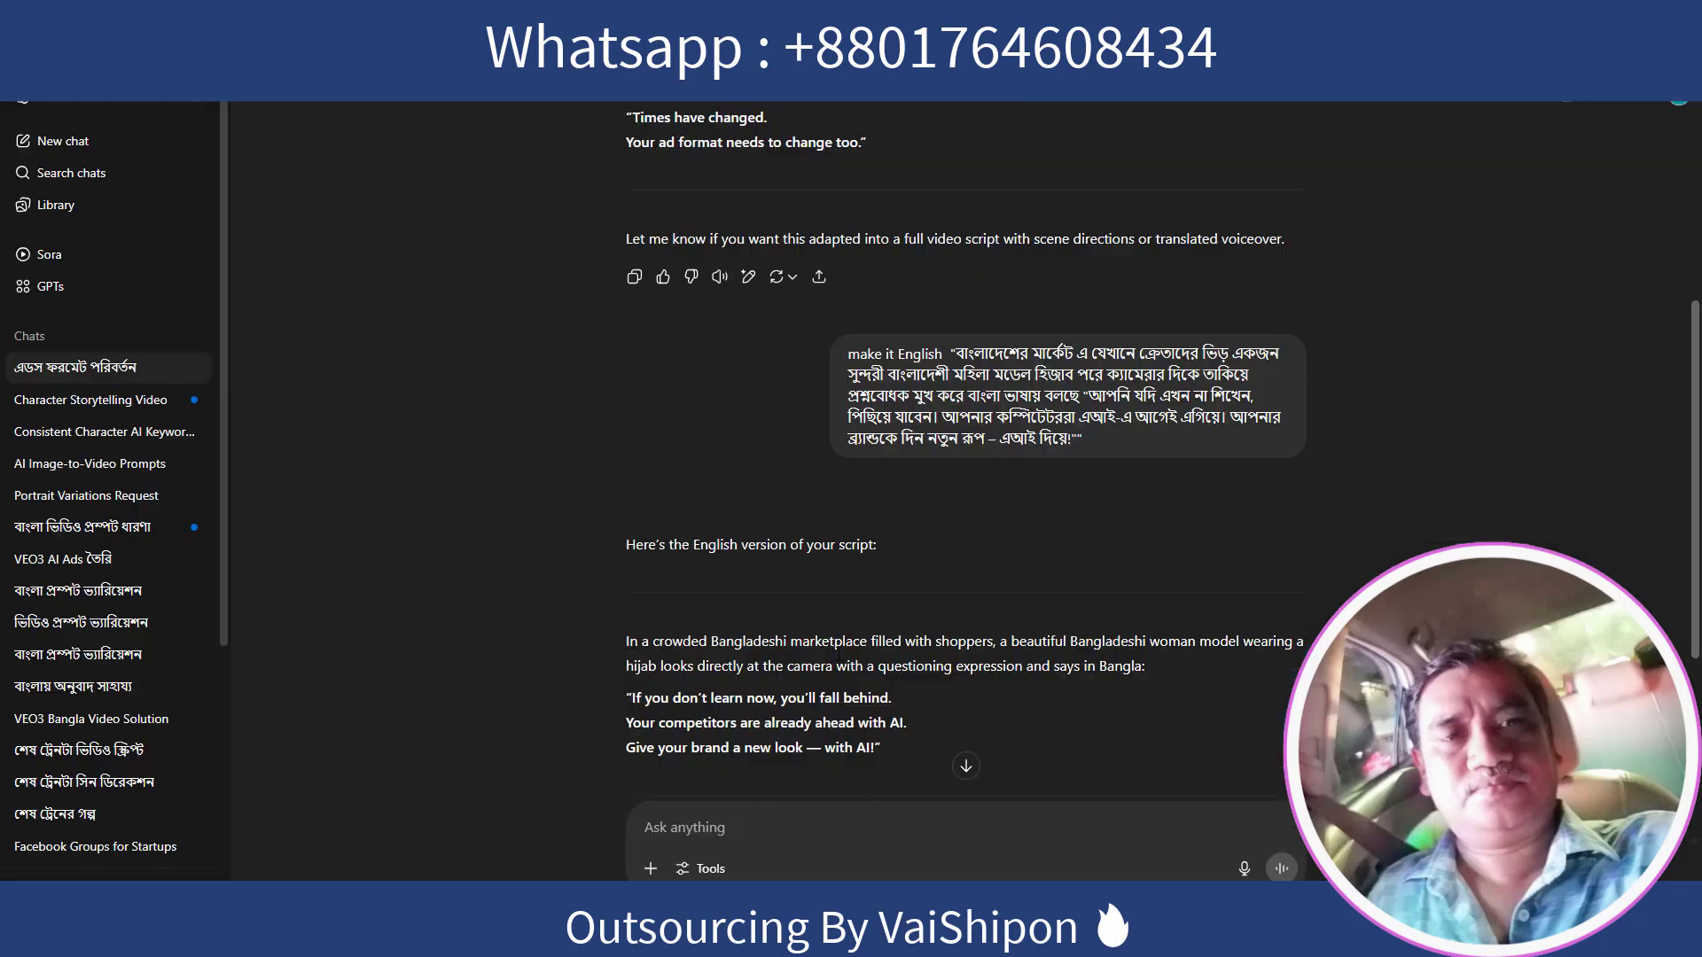
scroll(840, 660, "down", 2)
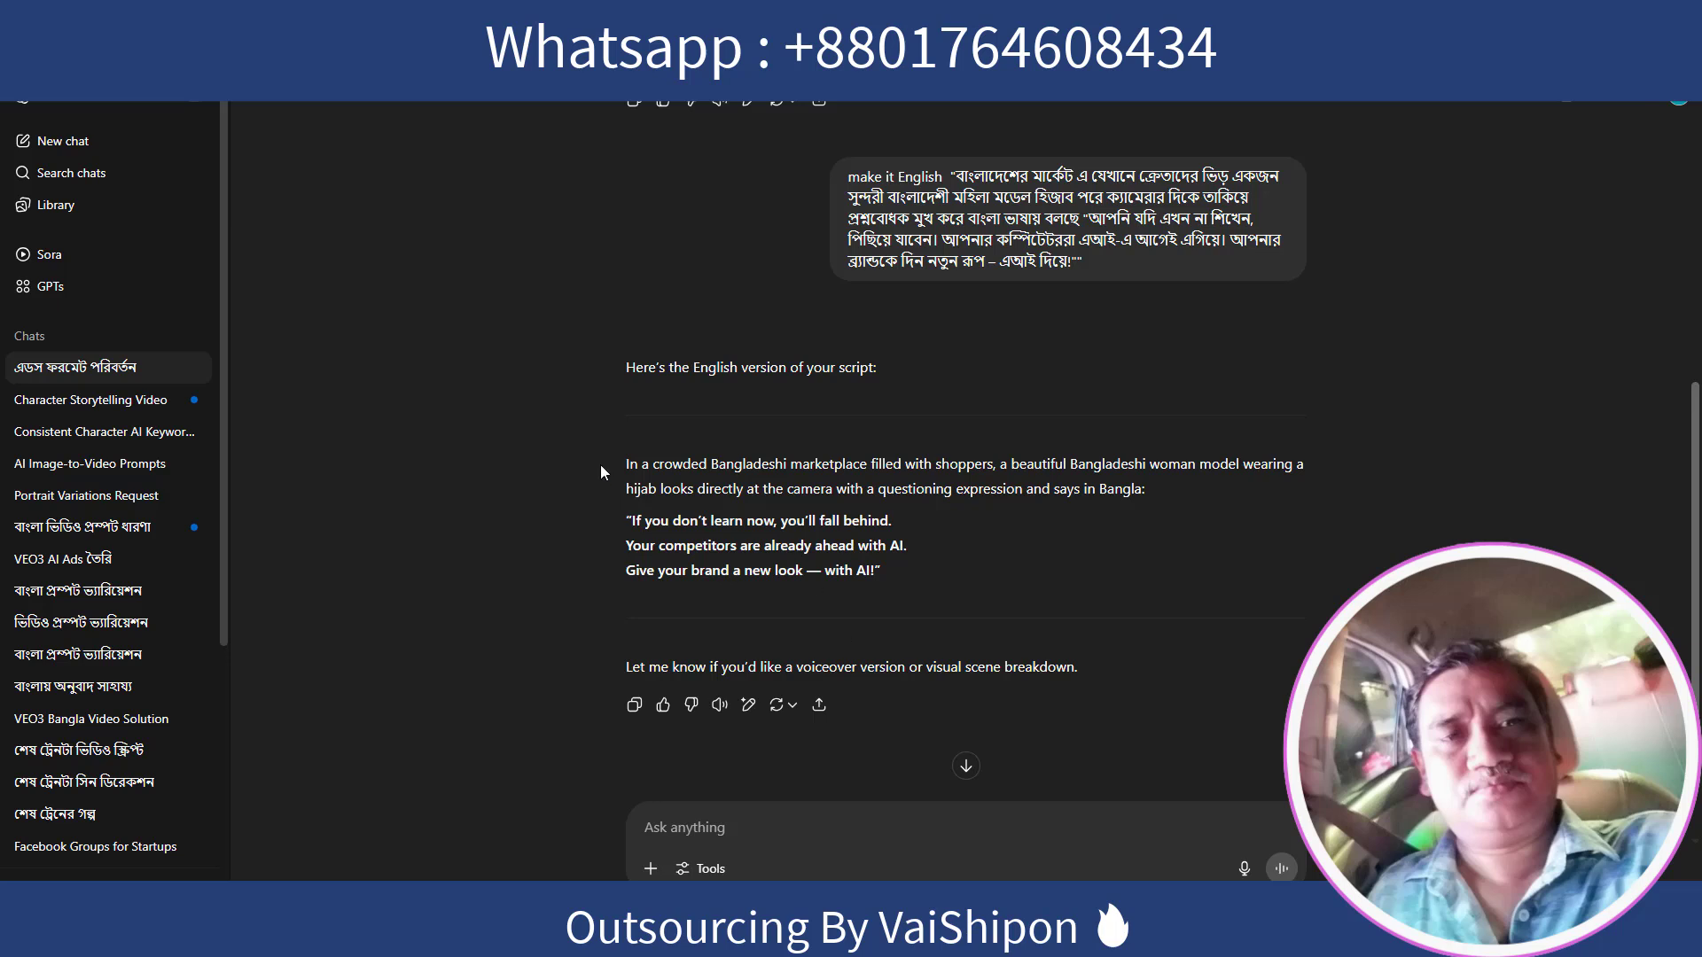
left_click_drag(599, 464, 915, 566)
left_click(956, 550)
left_click_drag(688, 468, 912, 567)
right_click(773, 514)
left_click(790, 558)
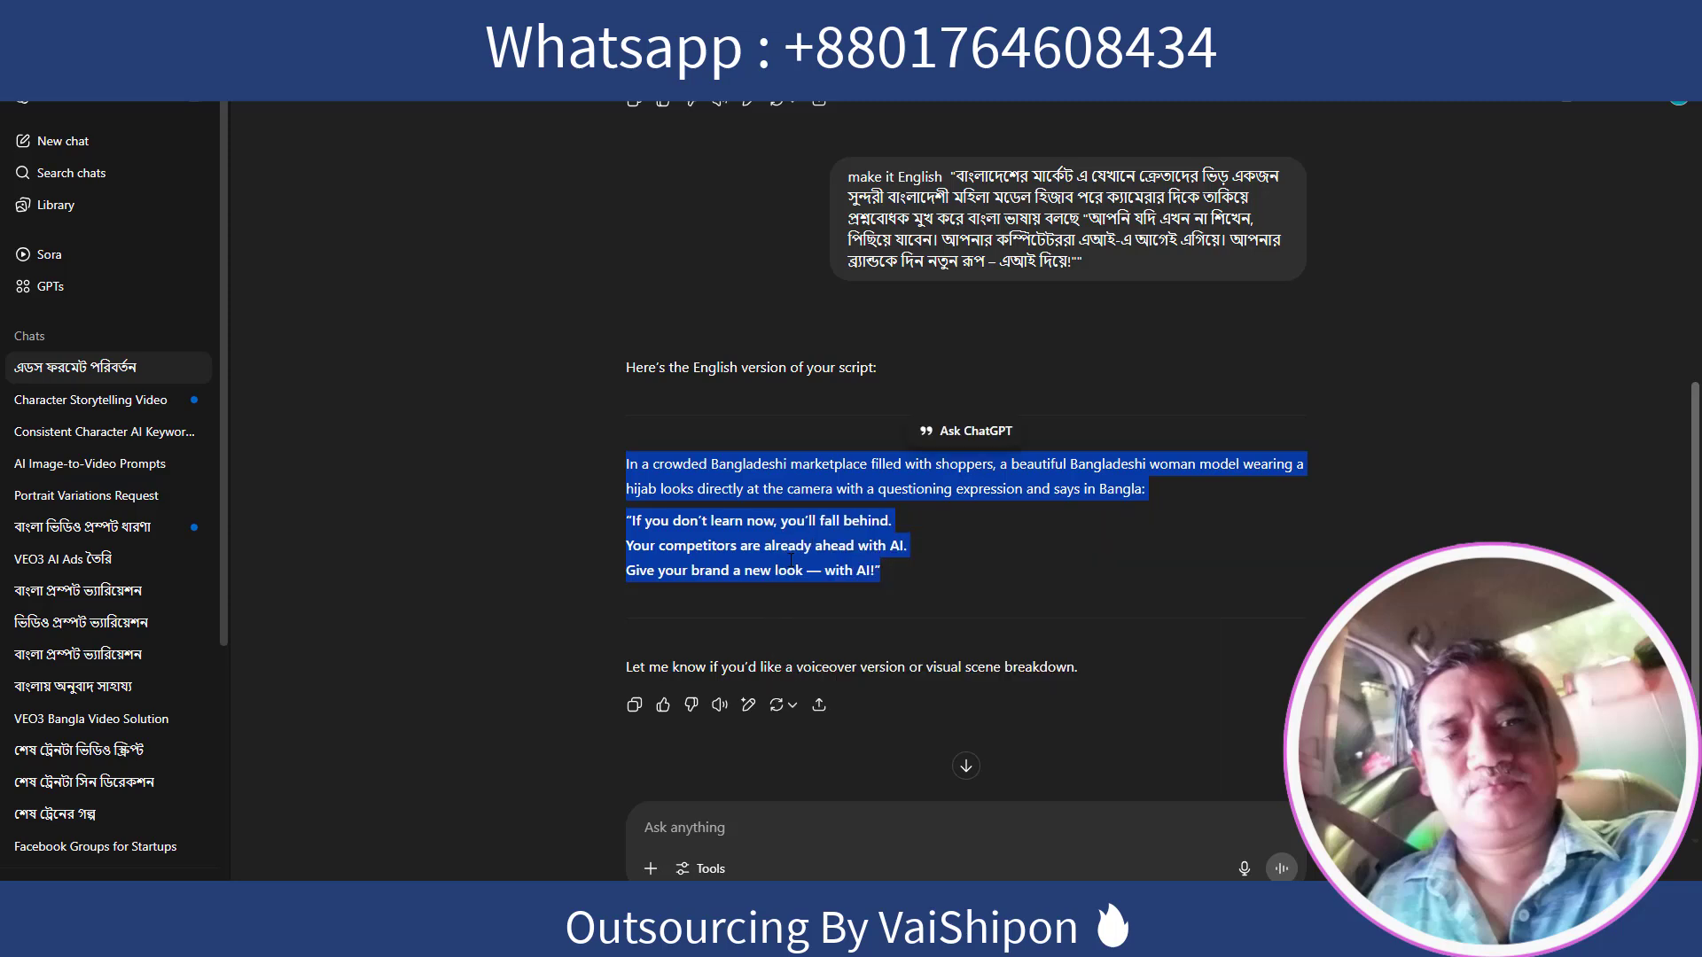
Step: Switch to Flow, keep the Veo 3 - Fast (Text to Video) model and generate a video from the copied Scene 2 prompt
key("alt+Tab")
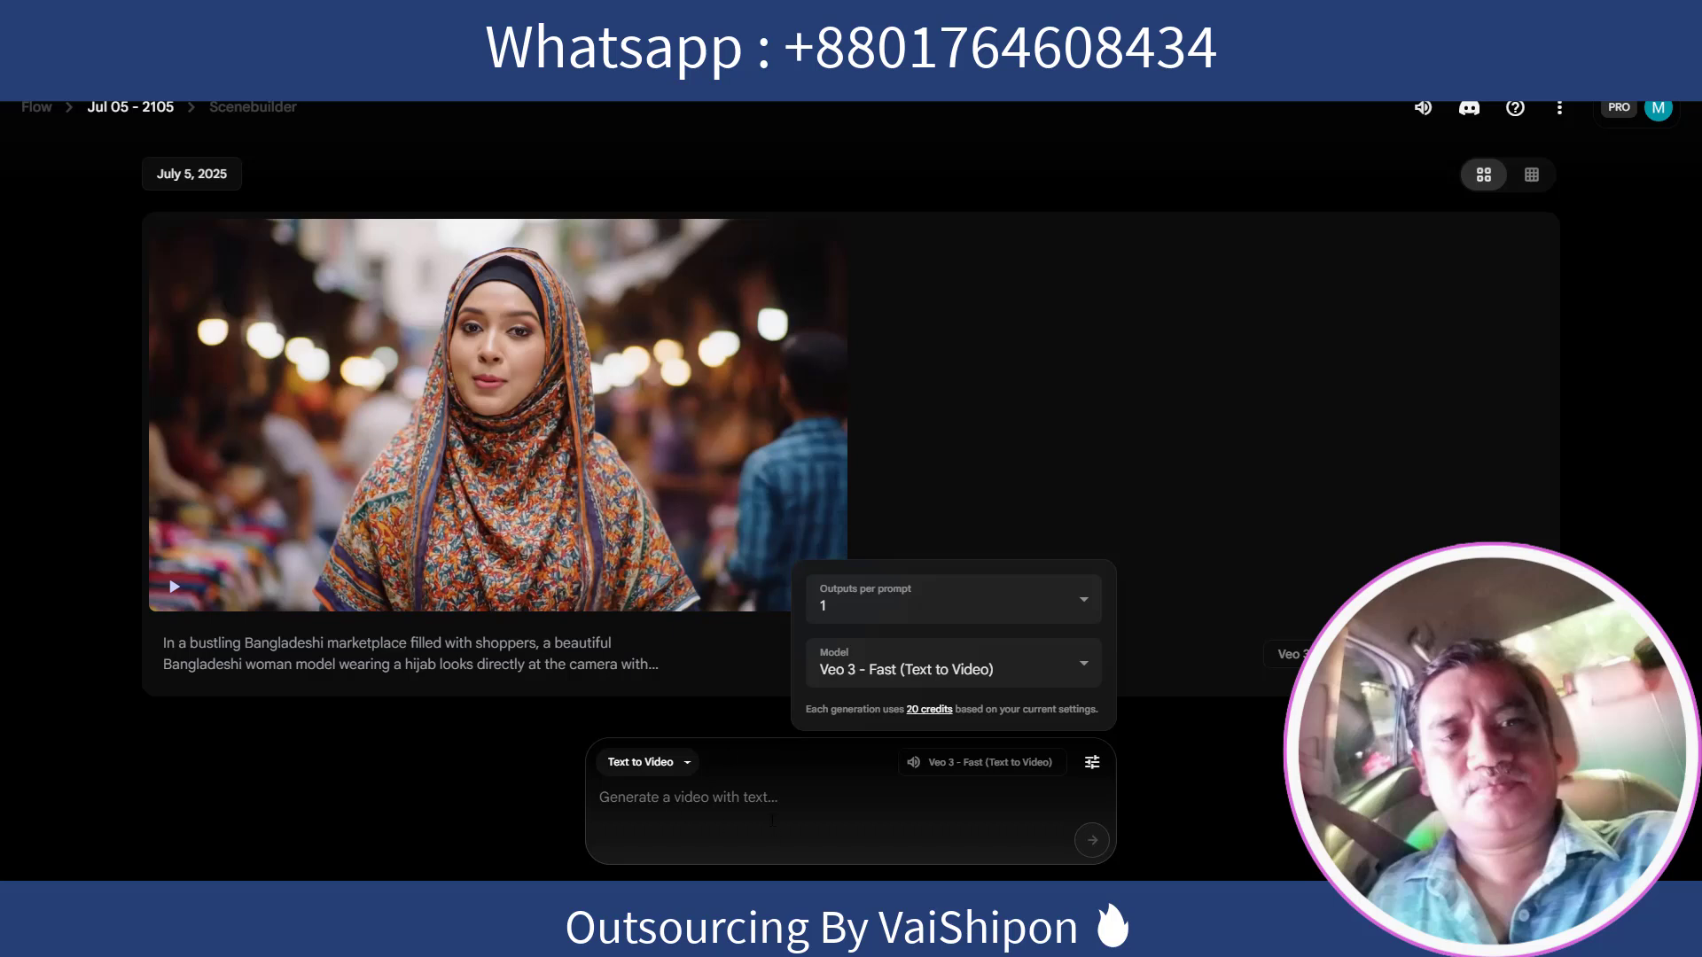
left_click(886, 675)
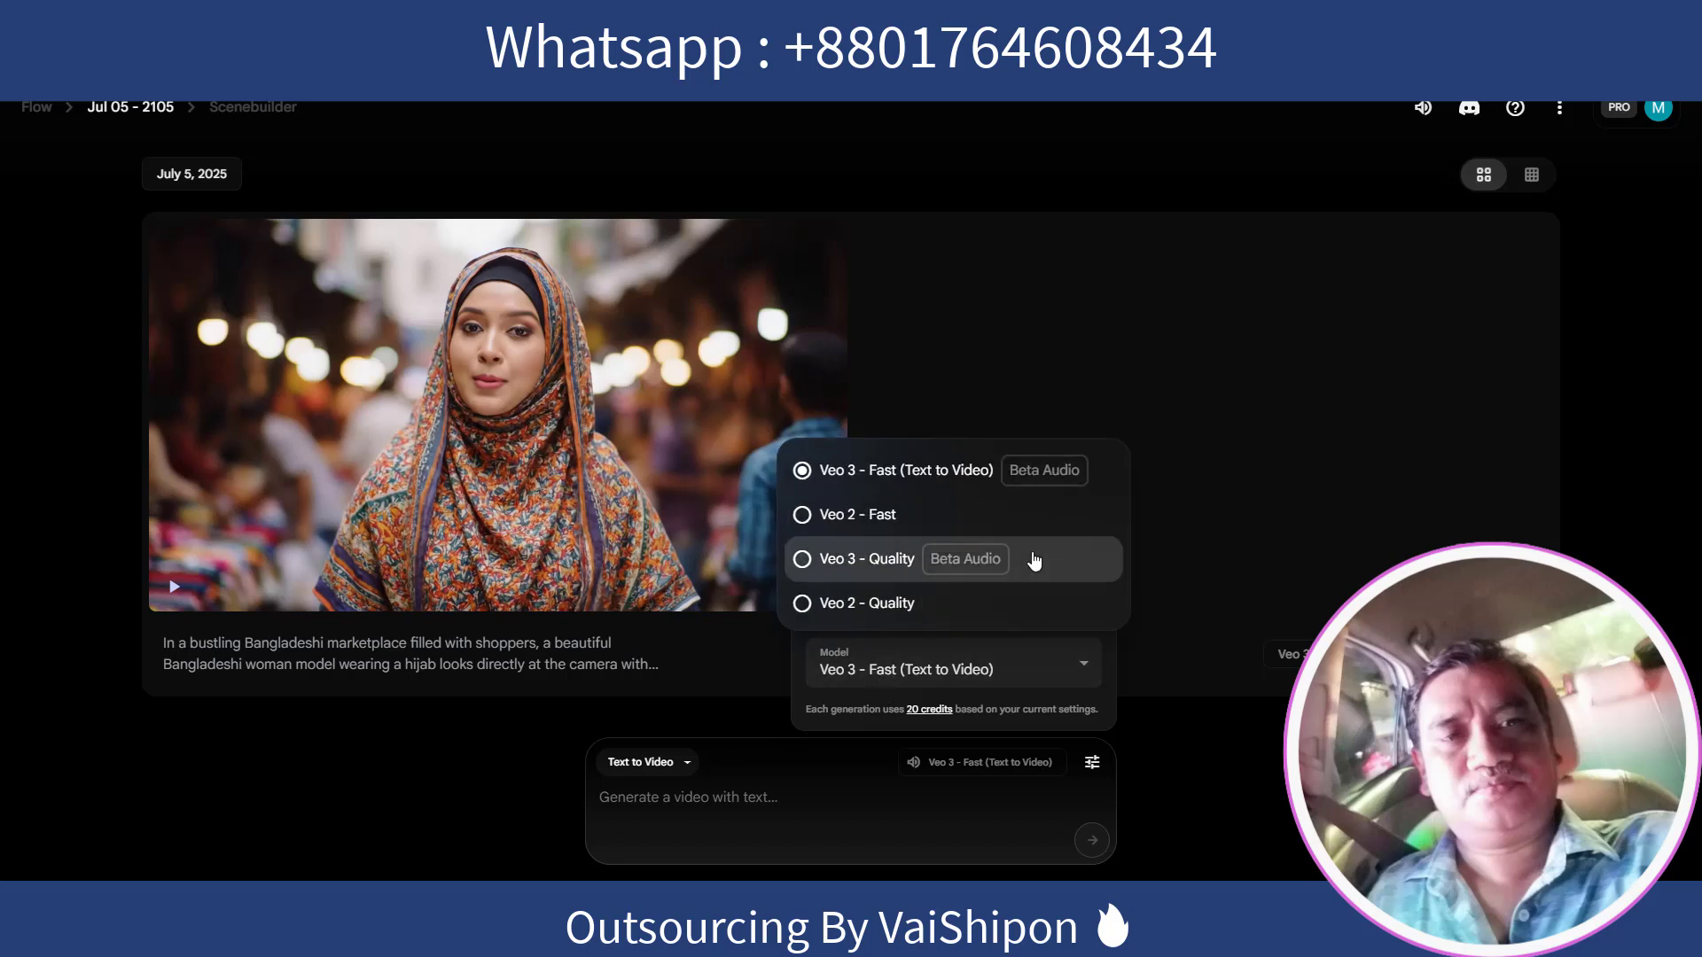
left_click(914, 479)
left_click(845, 814)
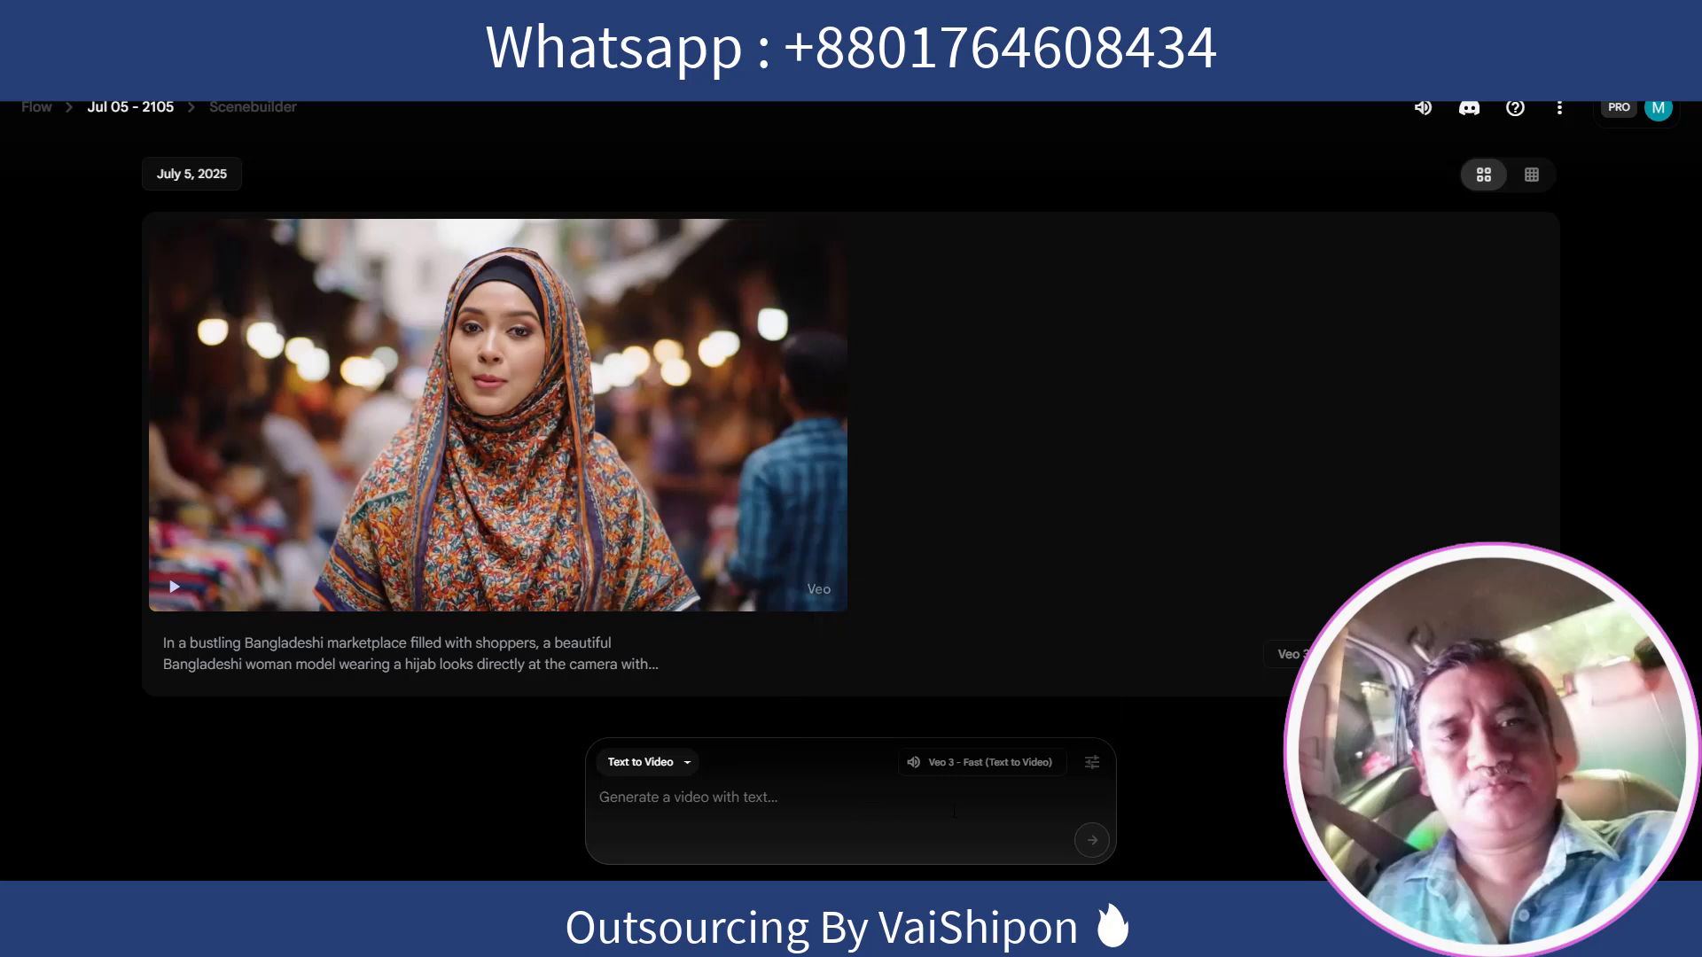
key("ctrl+v")
left_click(1091, 839)
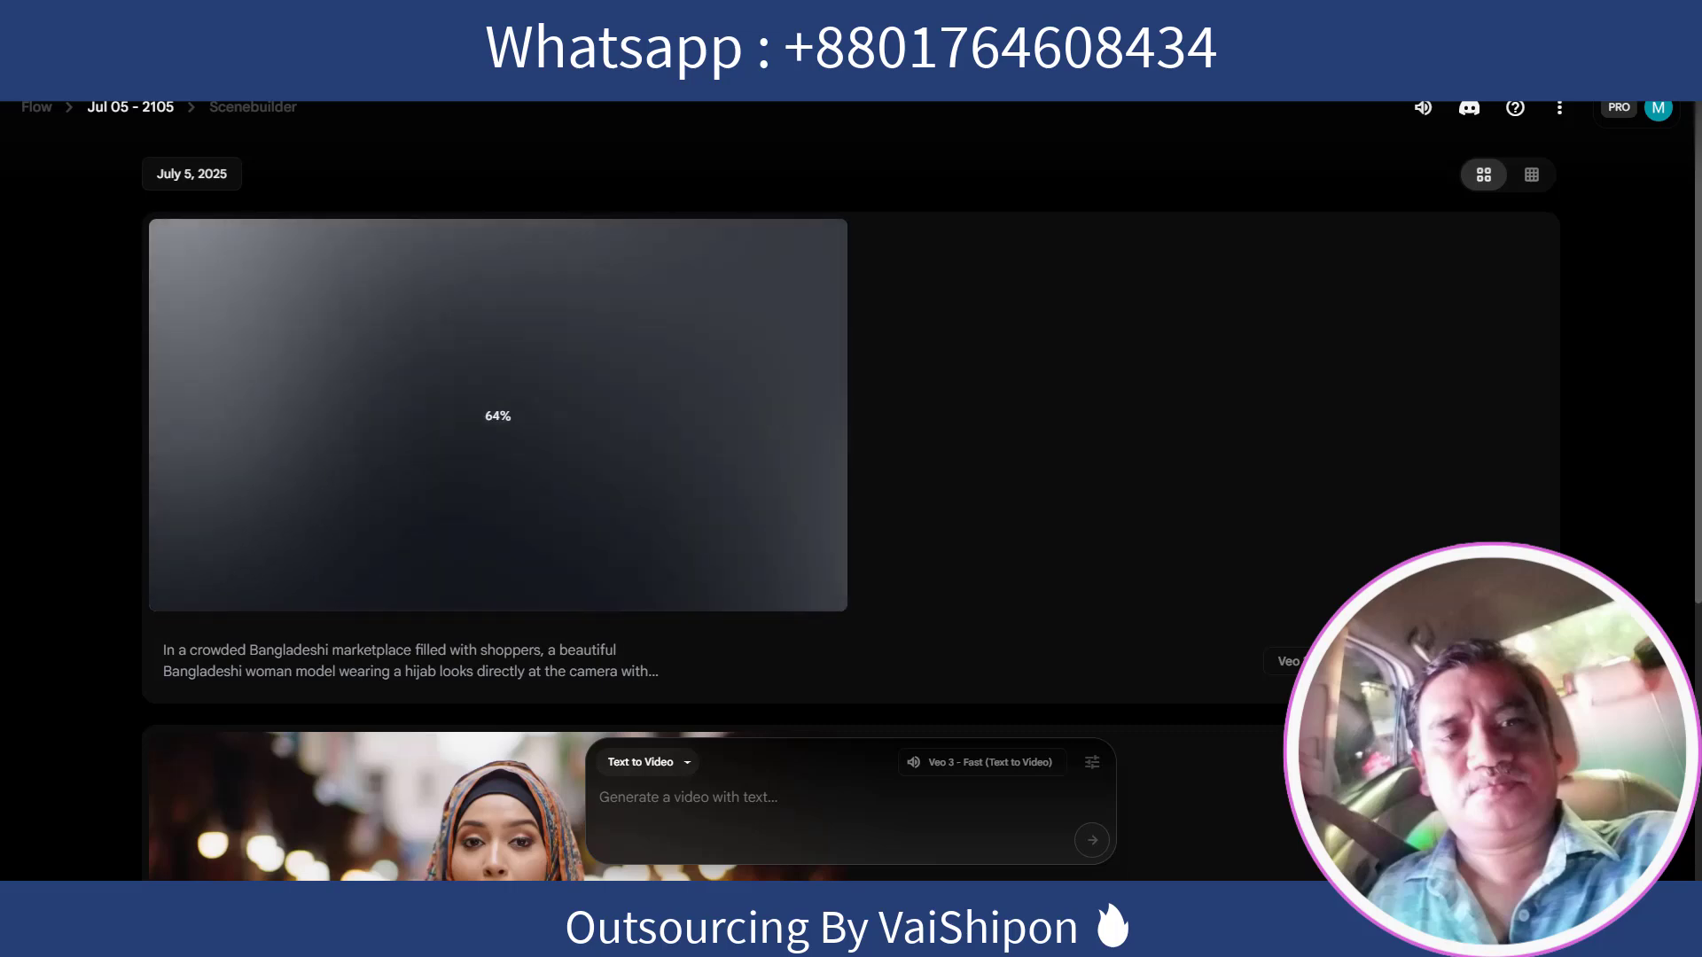
Step: Copy the Scene 2 Bangla prompt from Notepad again and minimize the window while the video generates
key("alt+Tab")
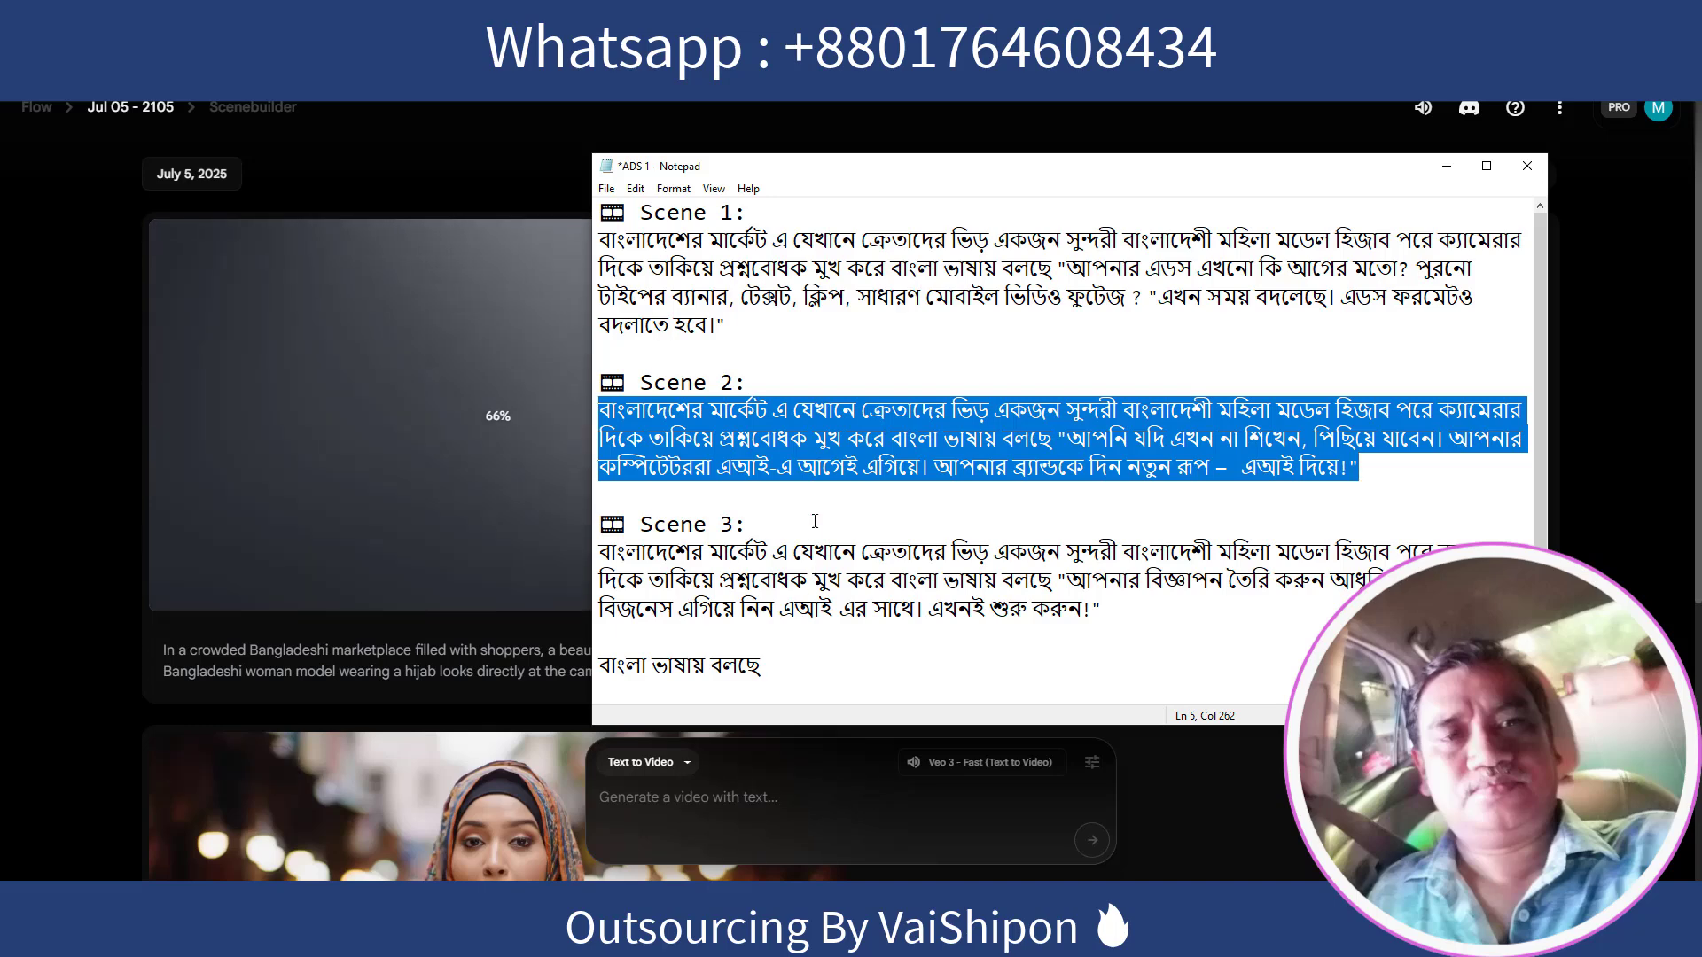
right_click(894, 432)
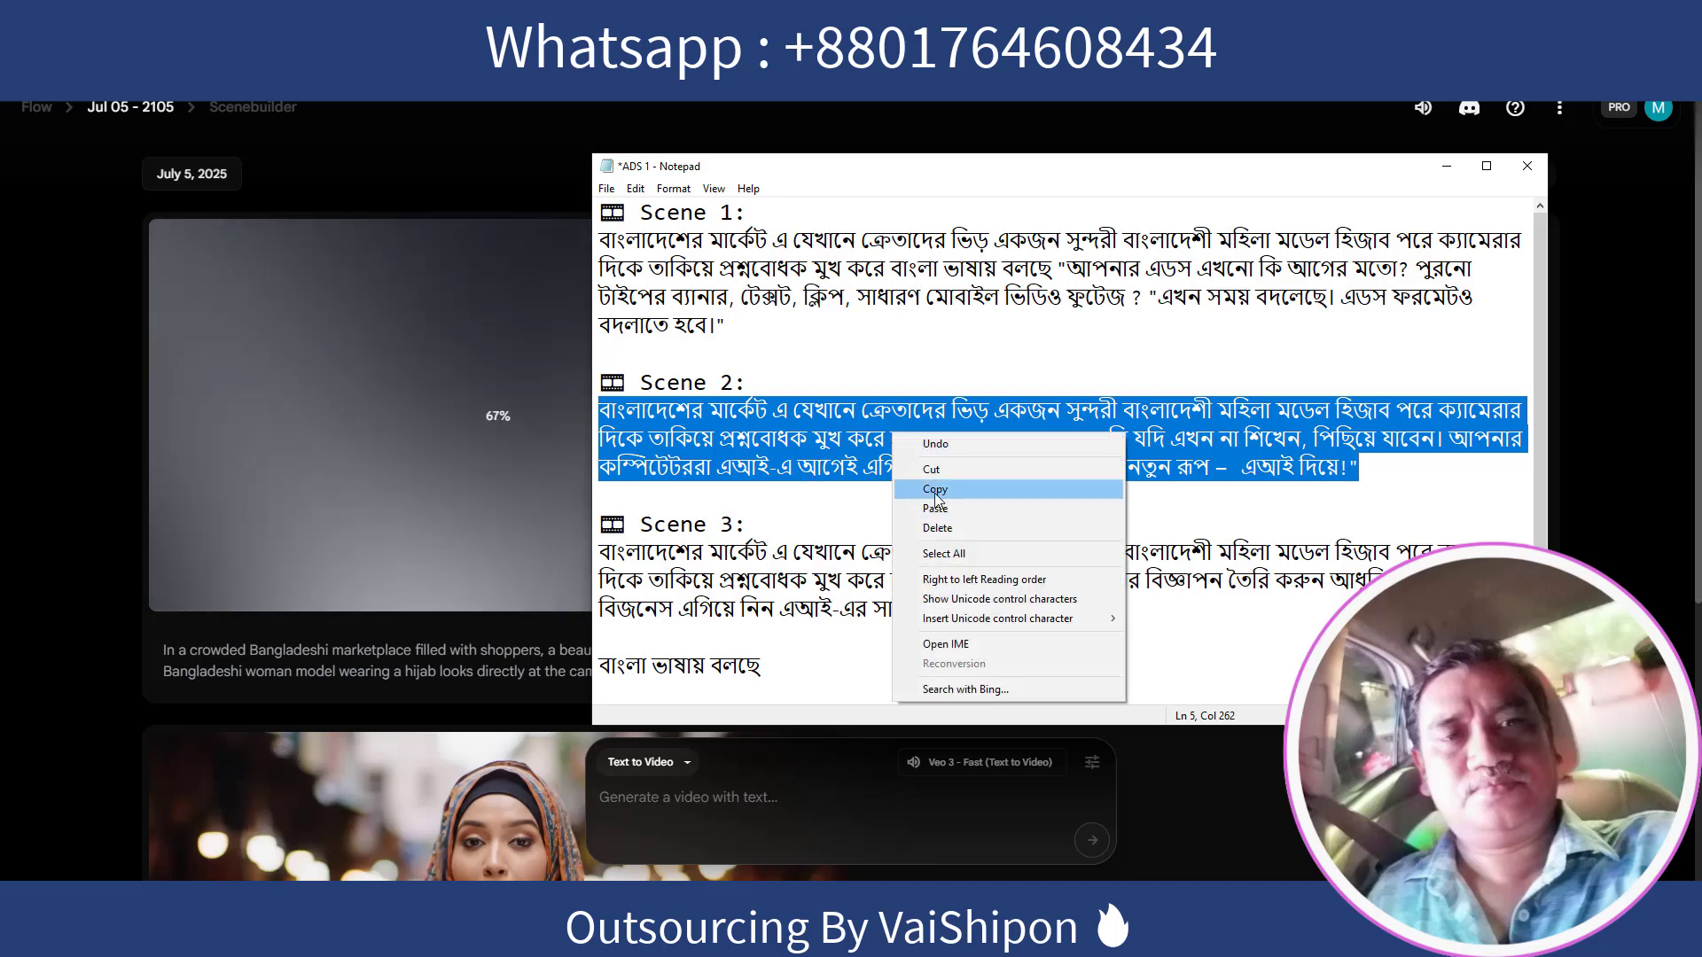
left_click(940, 487)
left_click(1447, 168)
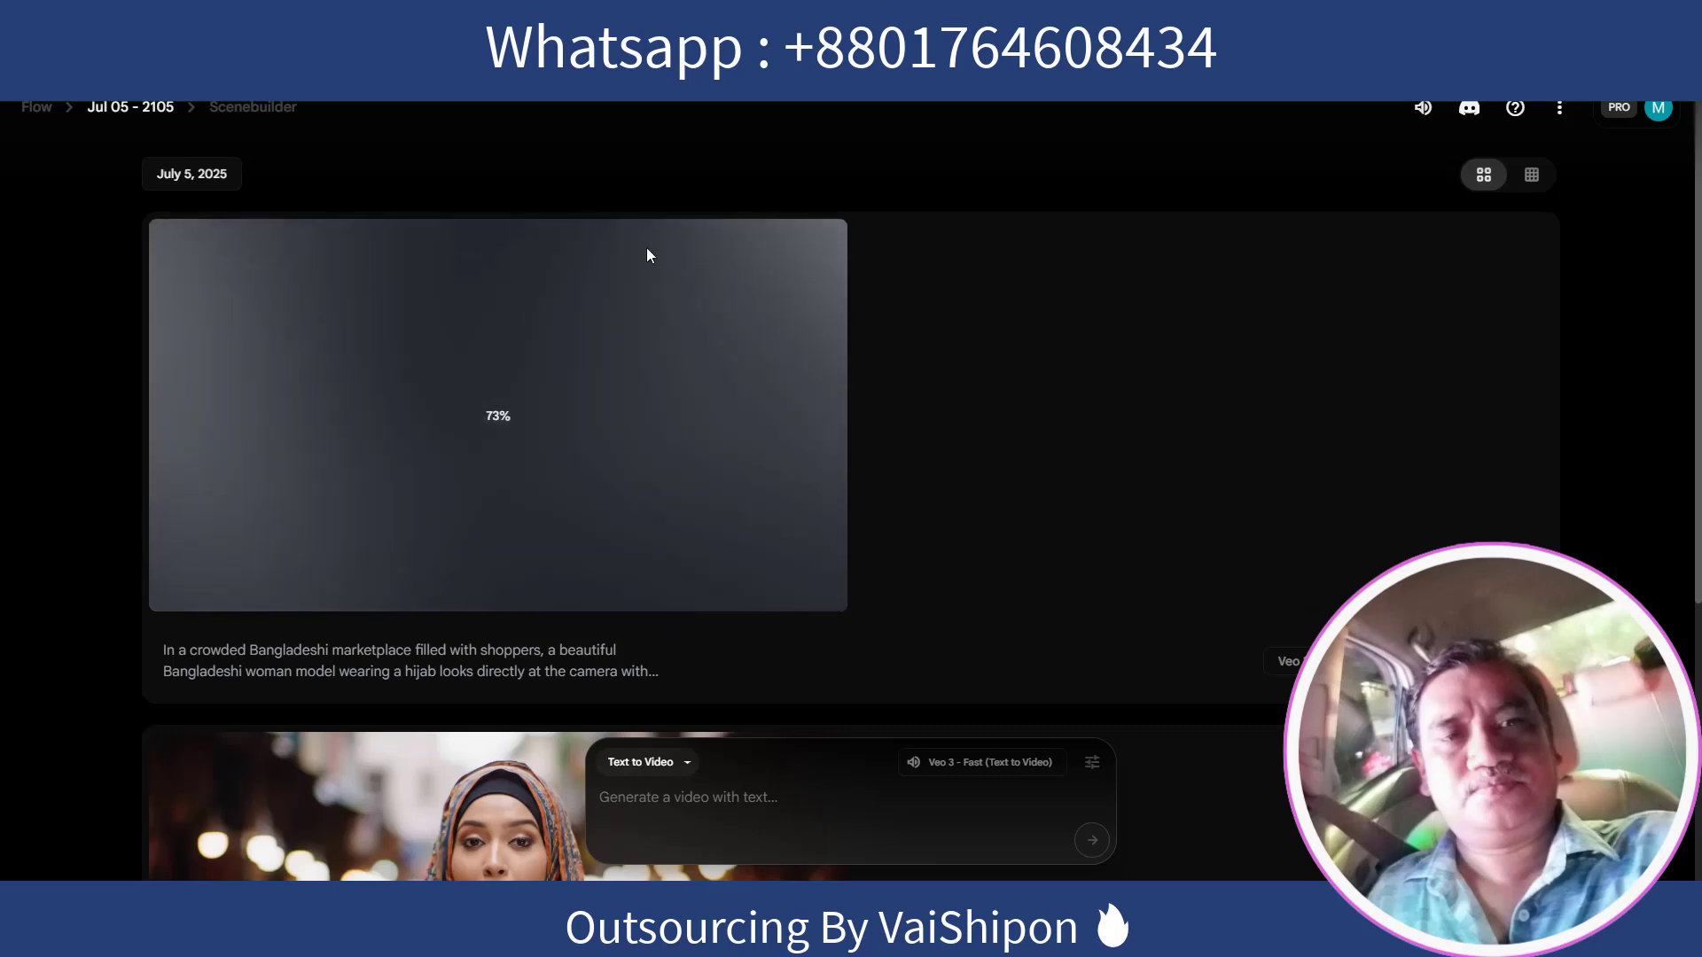
key("alt+Tab")
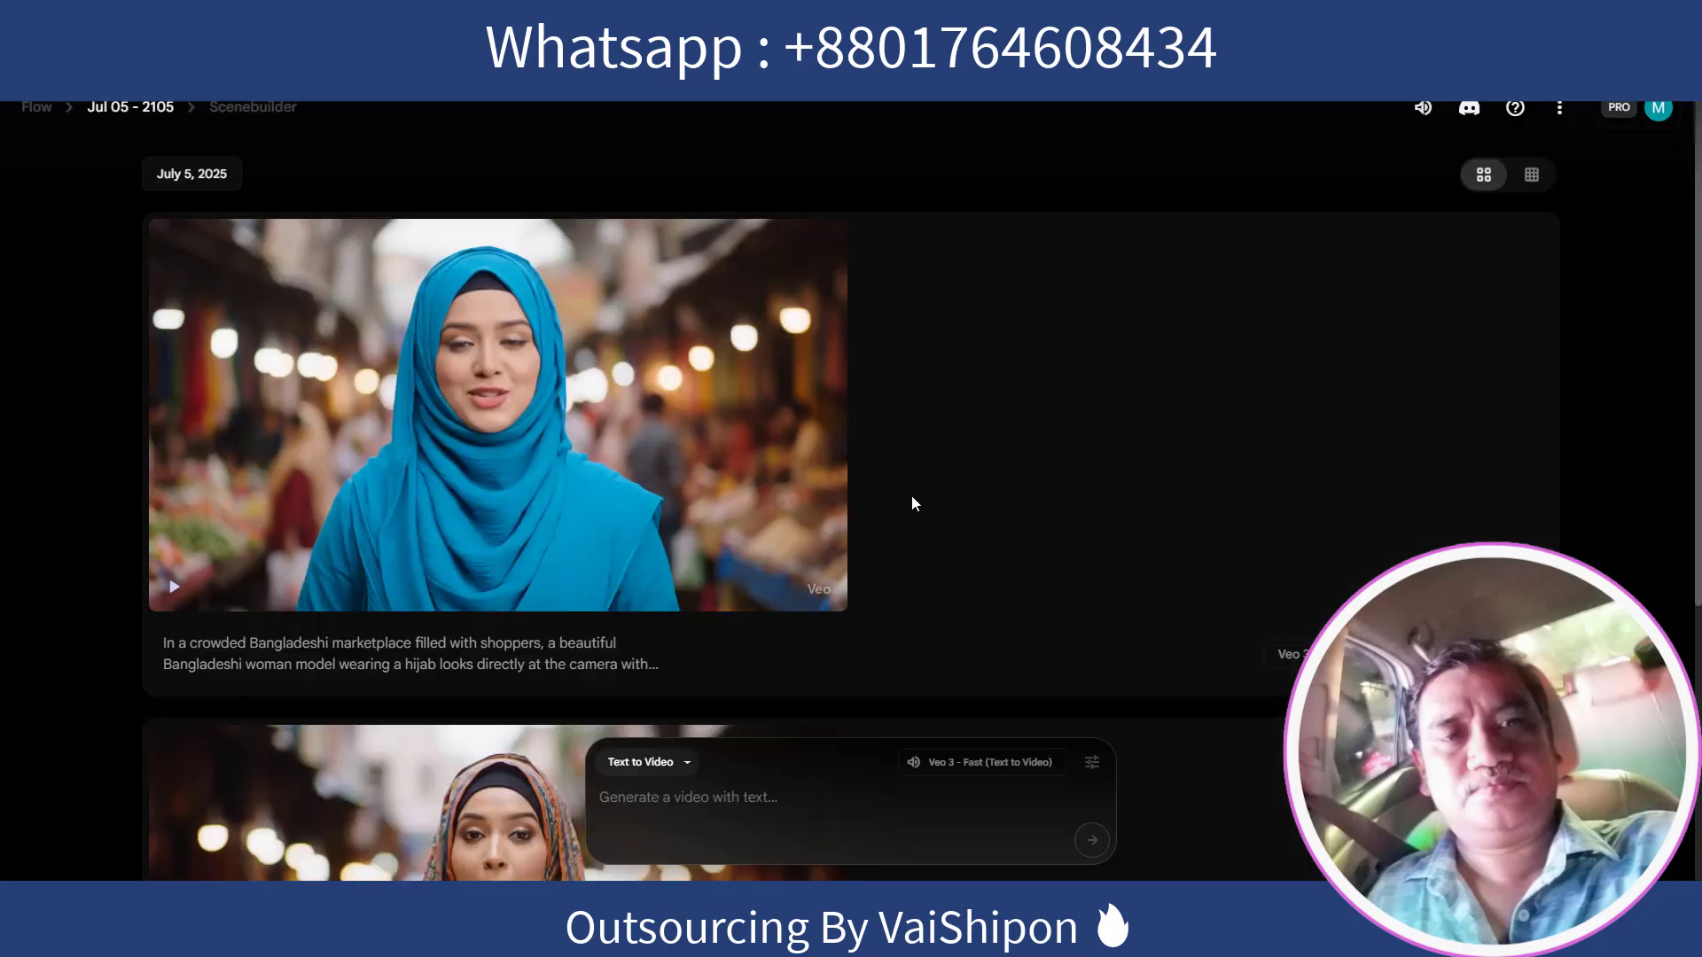
Step: Play the generated Scene 2 video and download it in Original size (720p) to the Downloads folder under its suggested file name
mouse_move(230, 618)
left_click(174, 590)
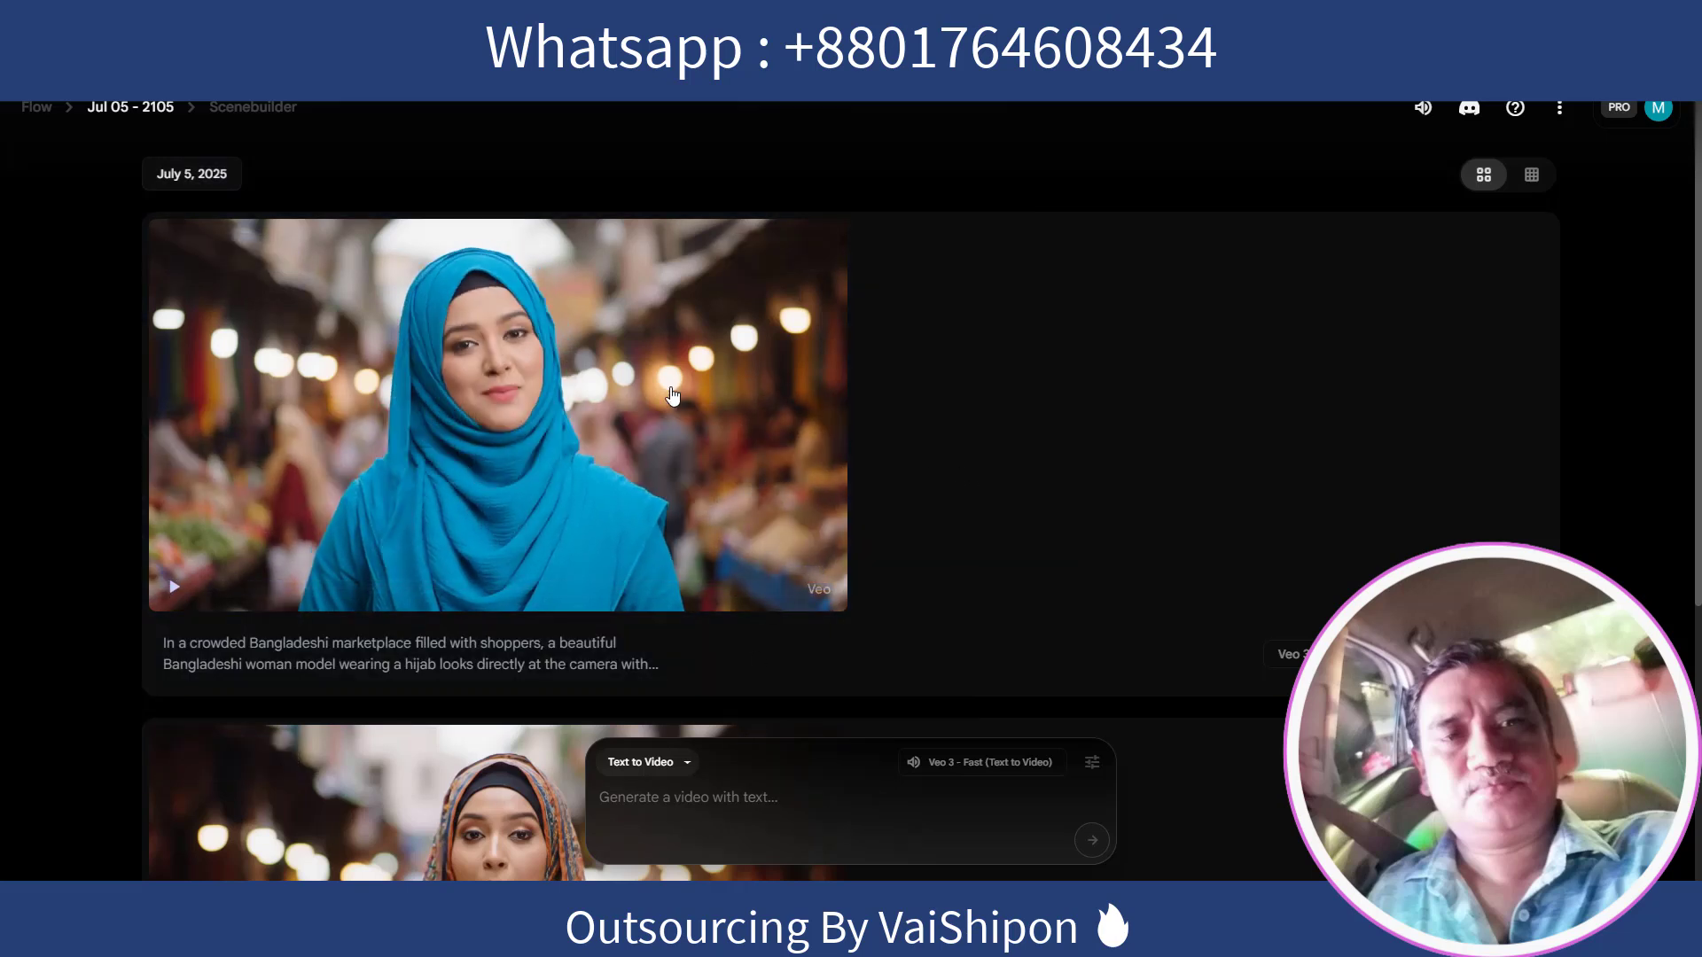
mouse_move(795, 268)
left_click(741, 253)
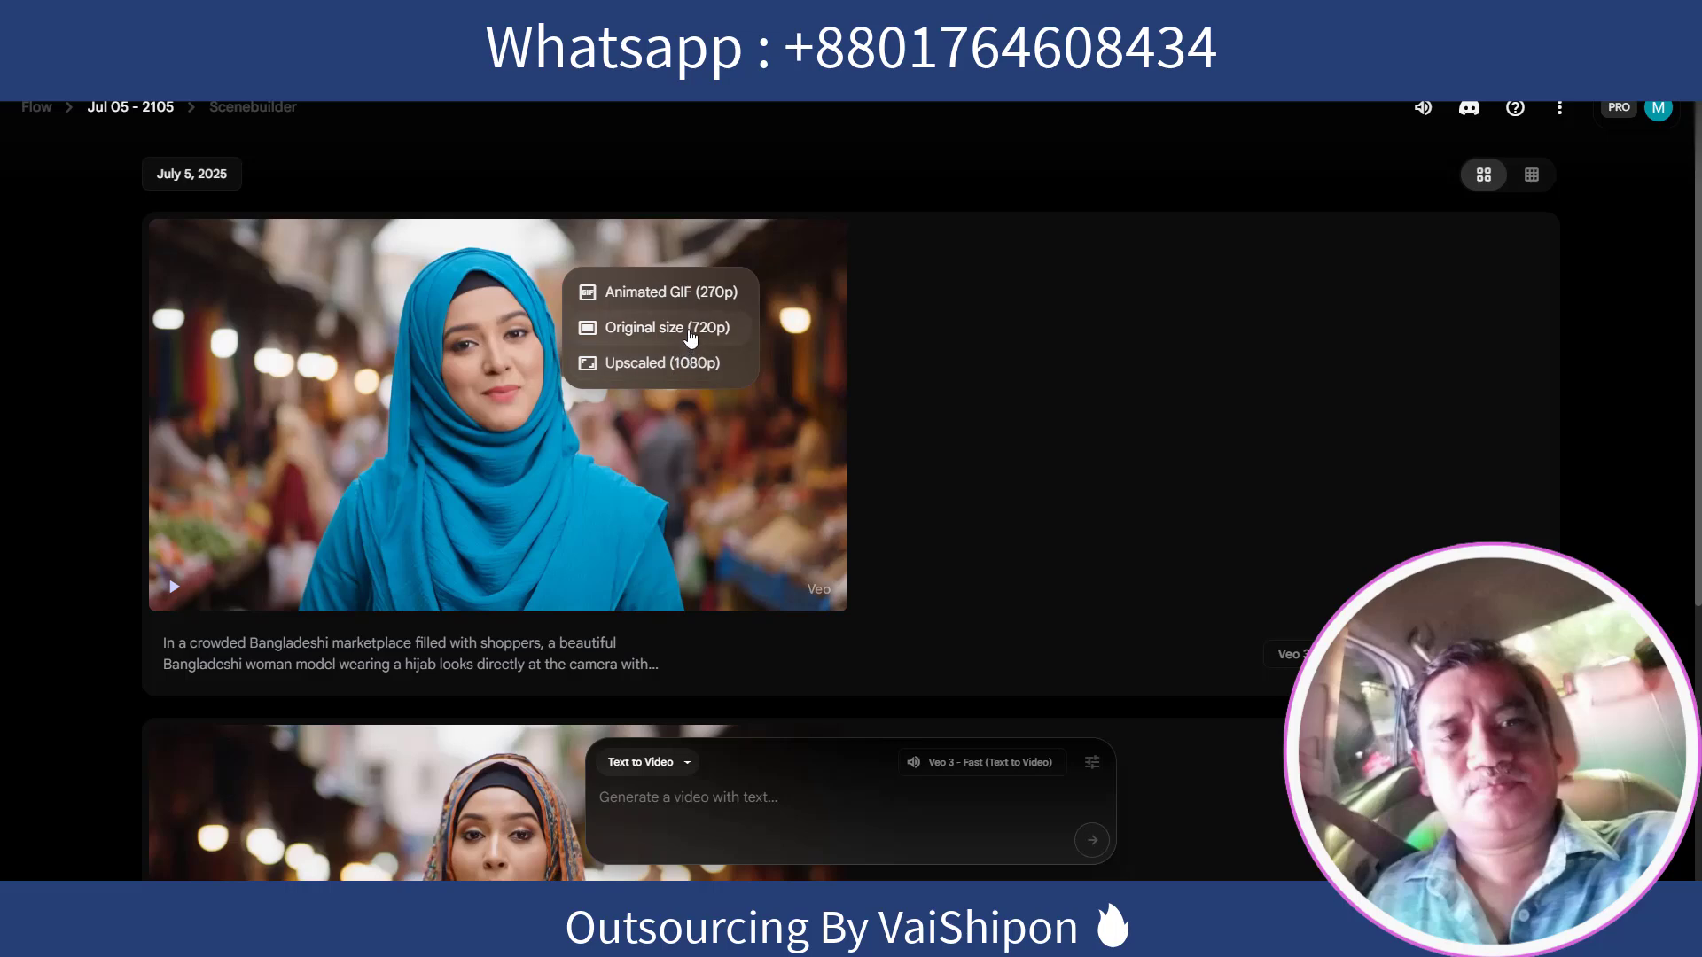
left_click(690, 335)
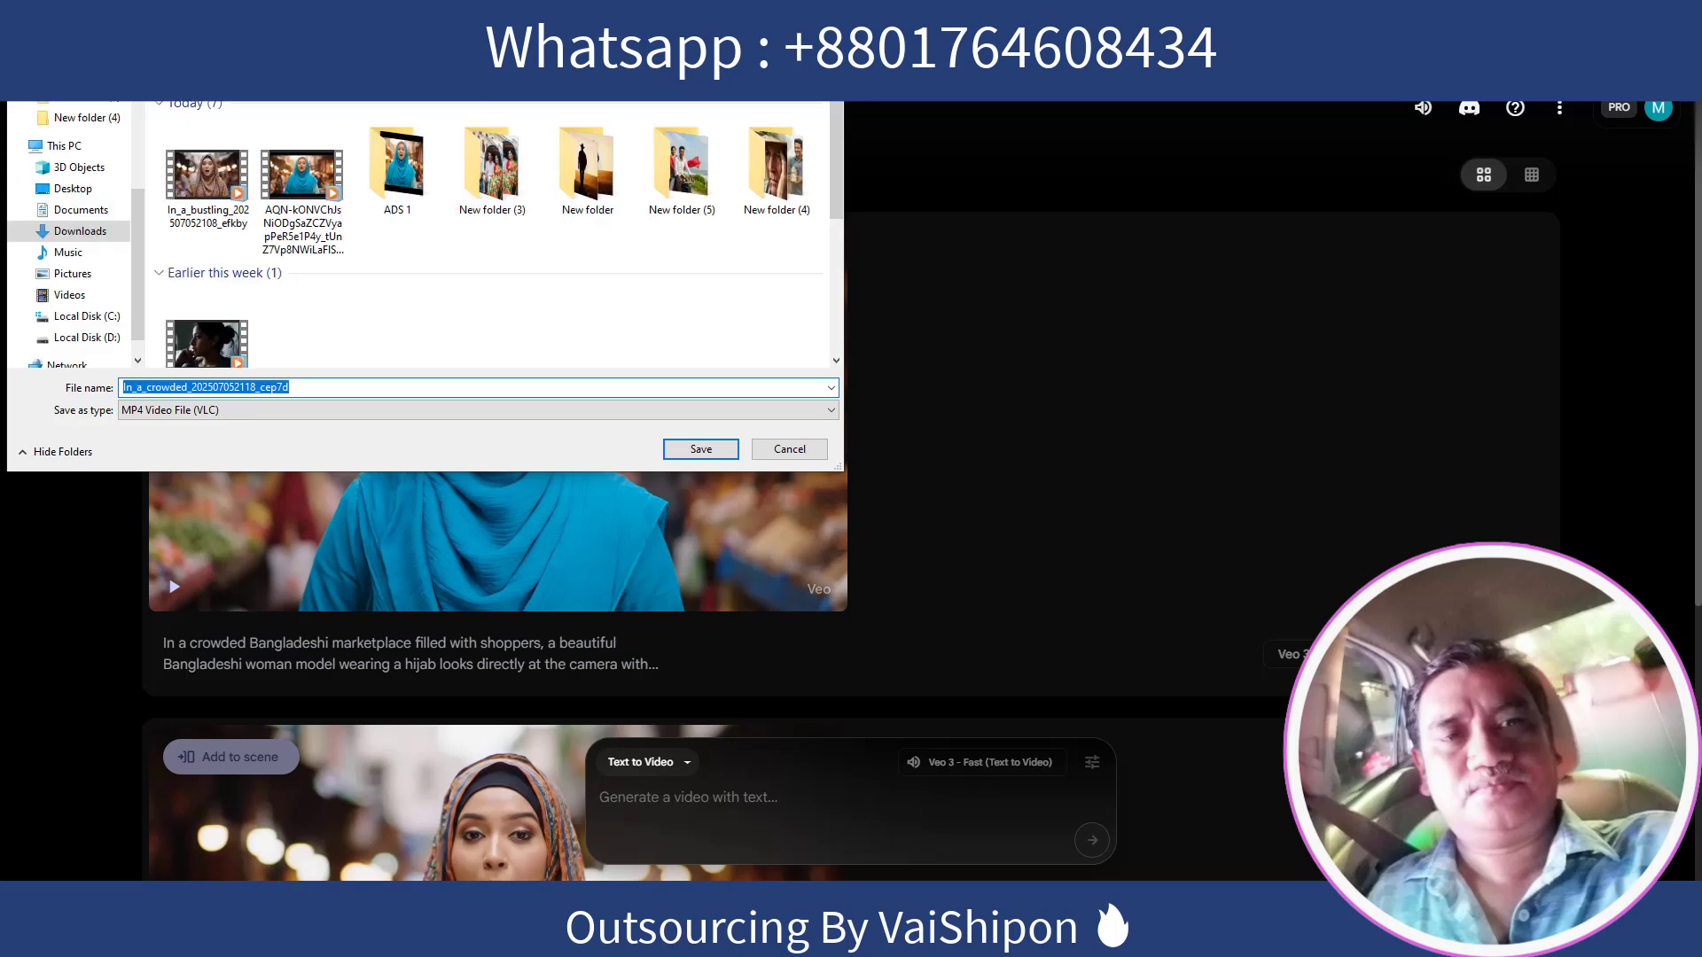
left_click_drag(354, 14, 1040, 71)
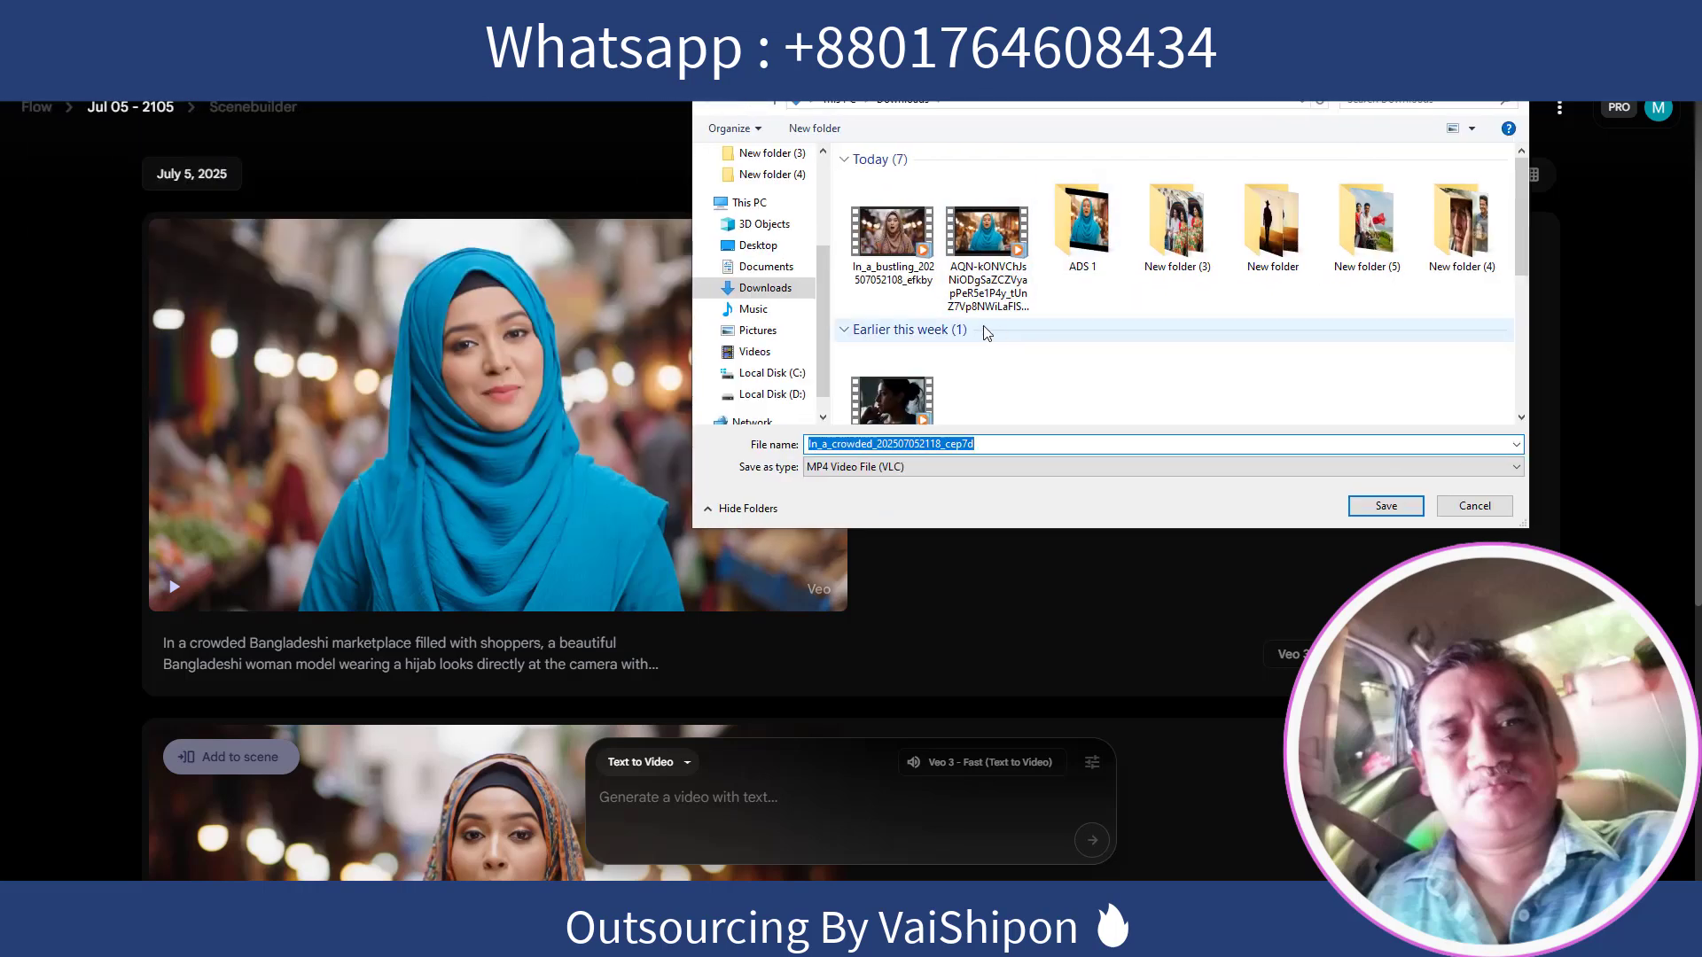
left_click(1396, 509)
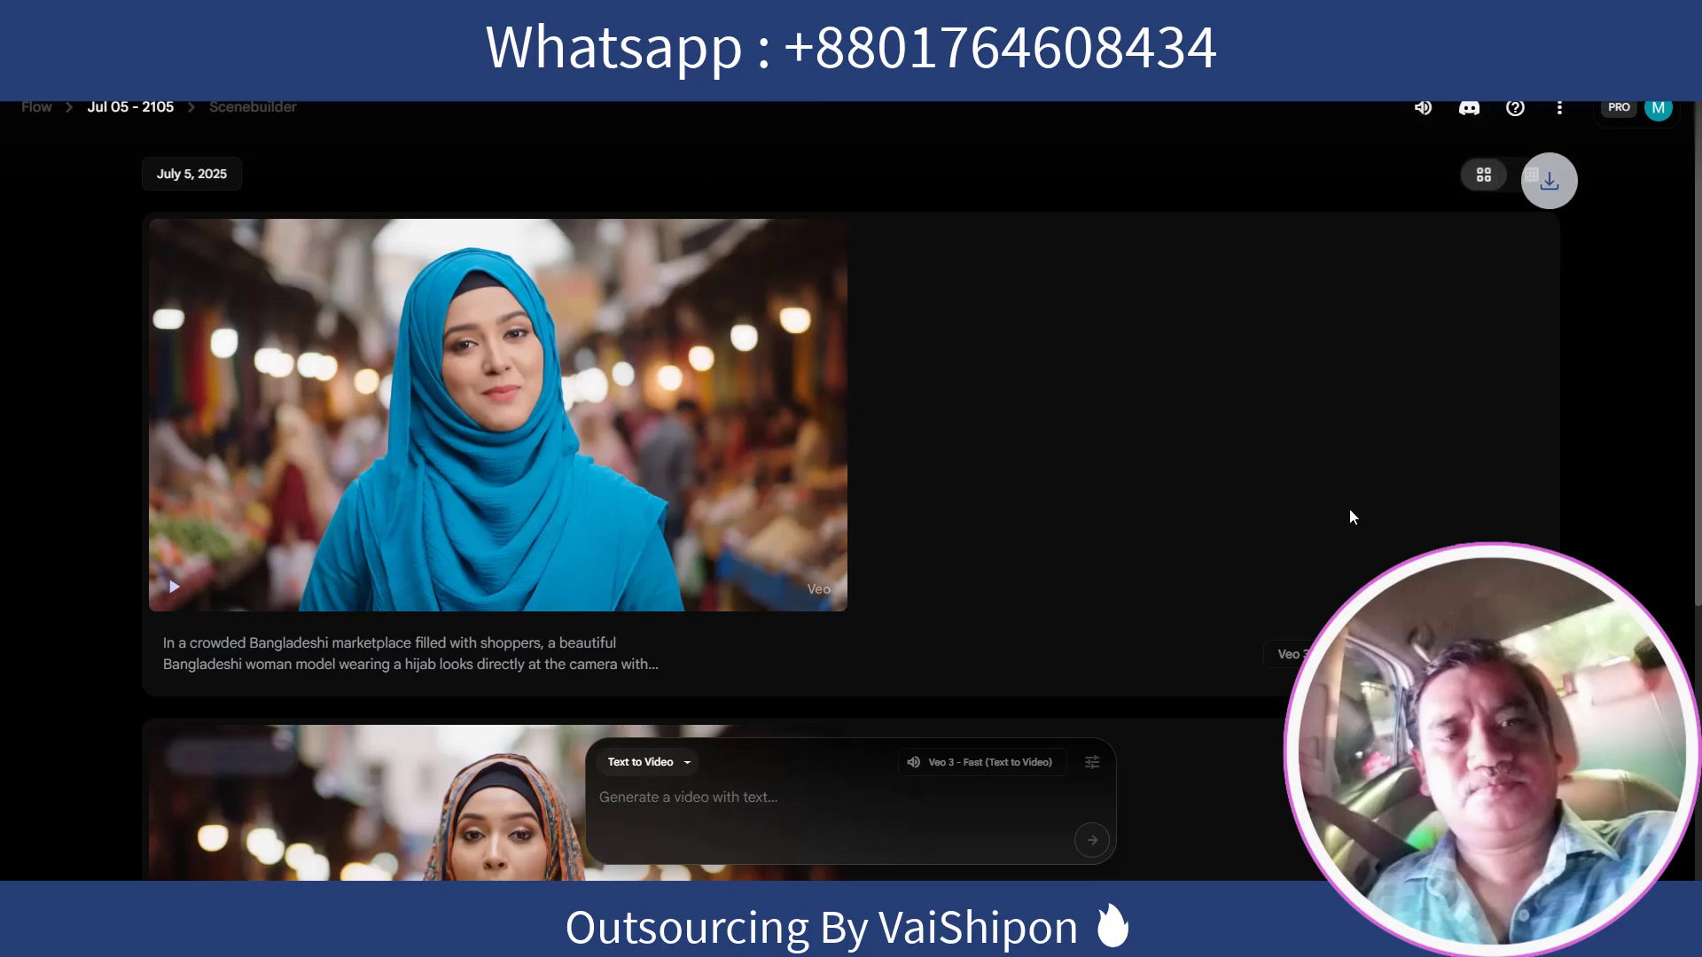
Step: Compare the woman's appearance in the Scene 1 and Scene 2 videos
scroll(908, 544, "down", 5)
scroll(908, 544, "up", 2)
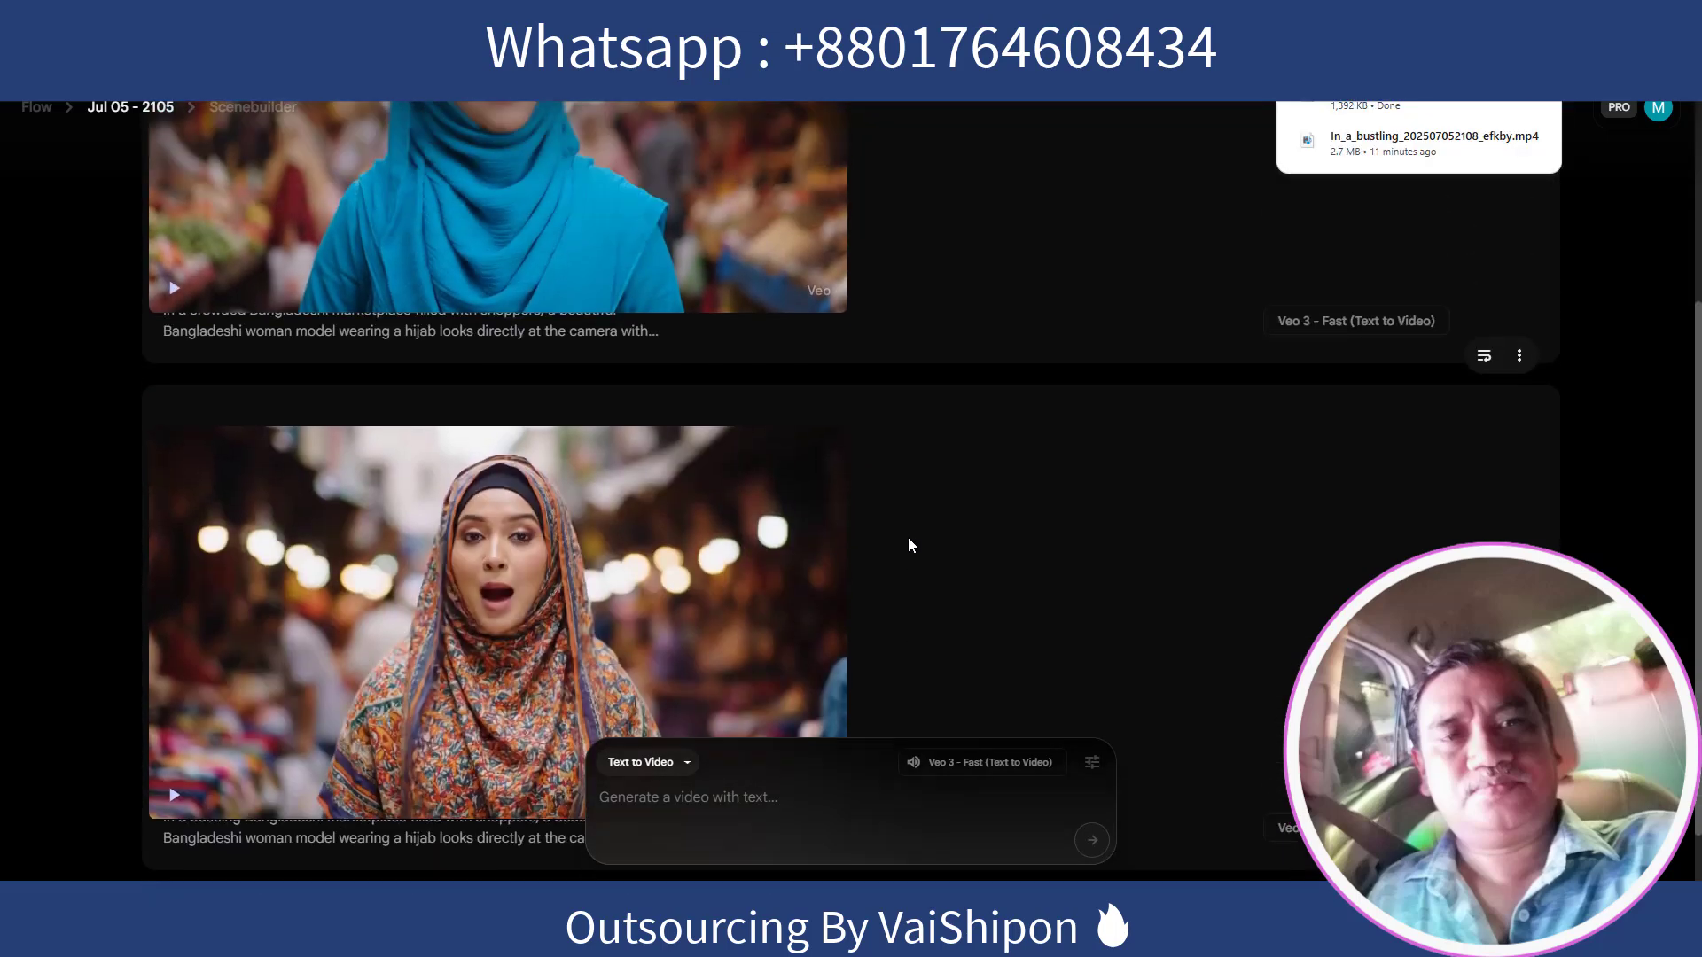
scroll(909, 538, "up", 1)
scroll(908, 542, "down", 2)
scroll(907, 541, "up", 5)
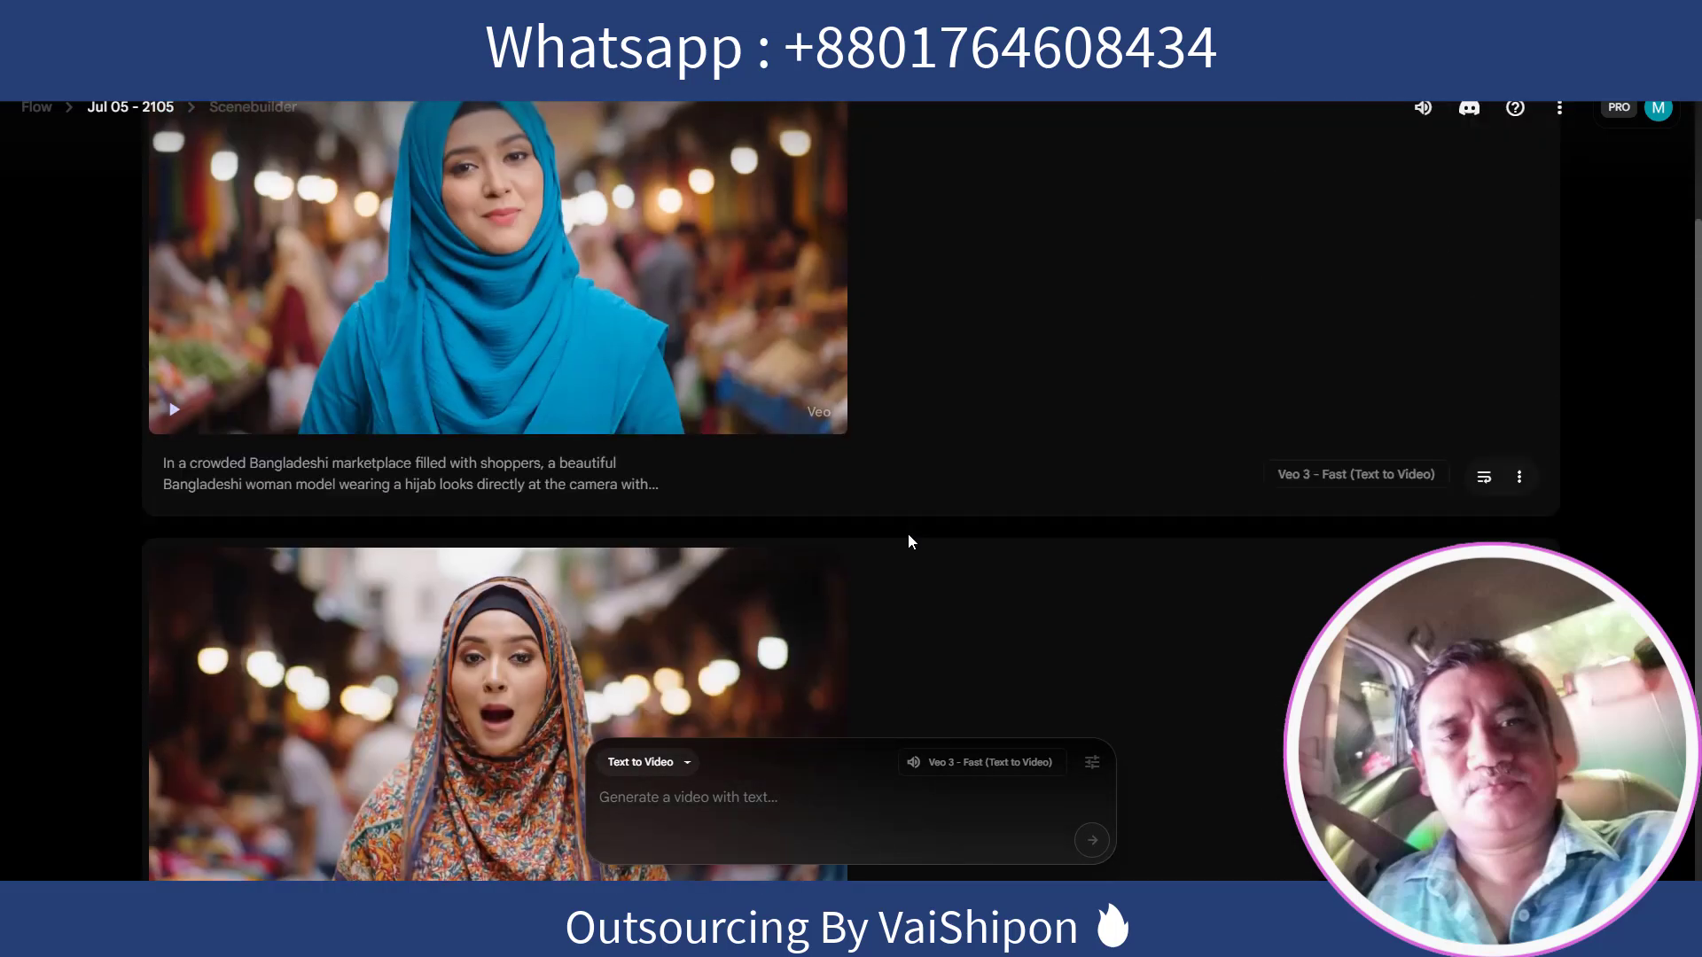
scroll(901, 541, "down", 5)
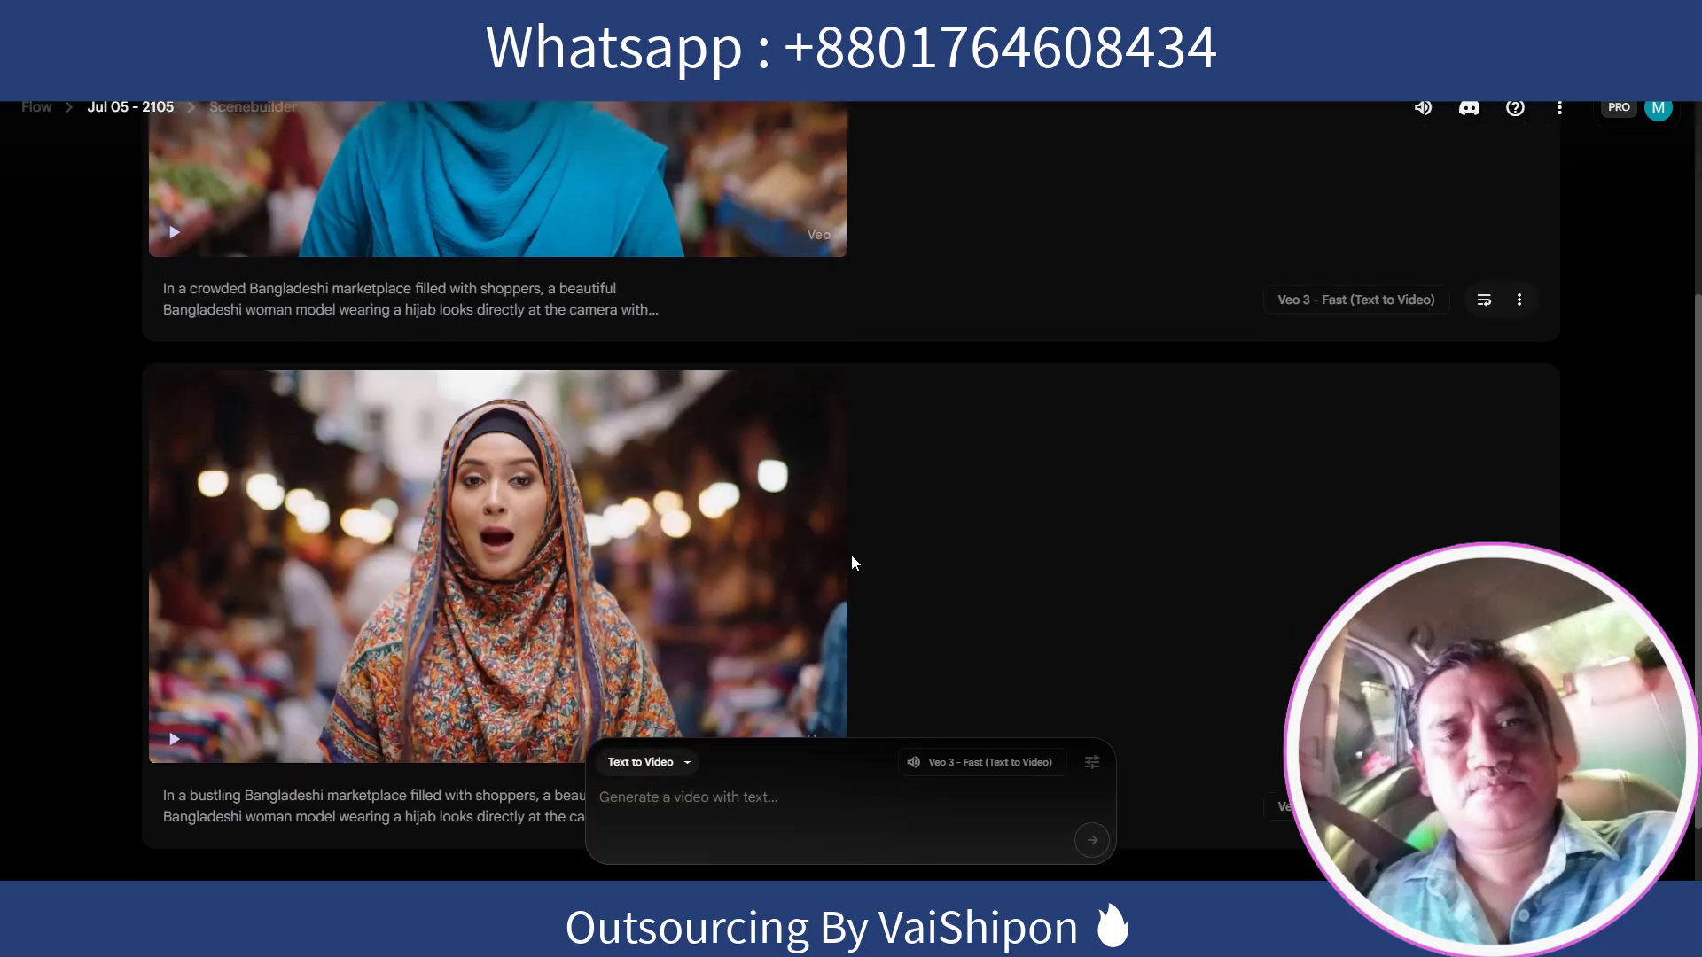
scroll(659, 594, "up", 4)
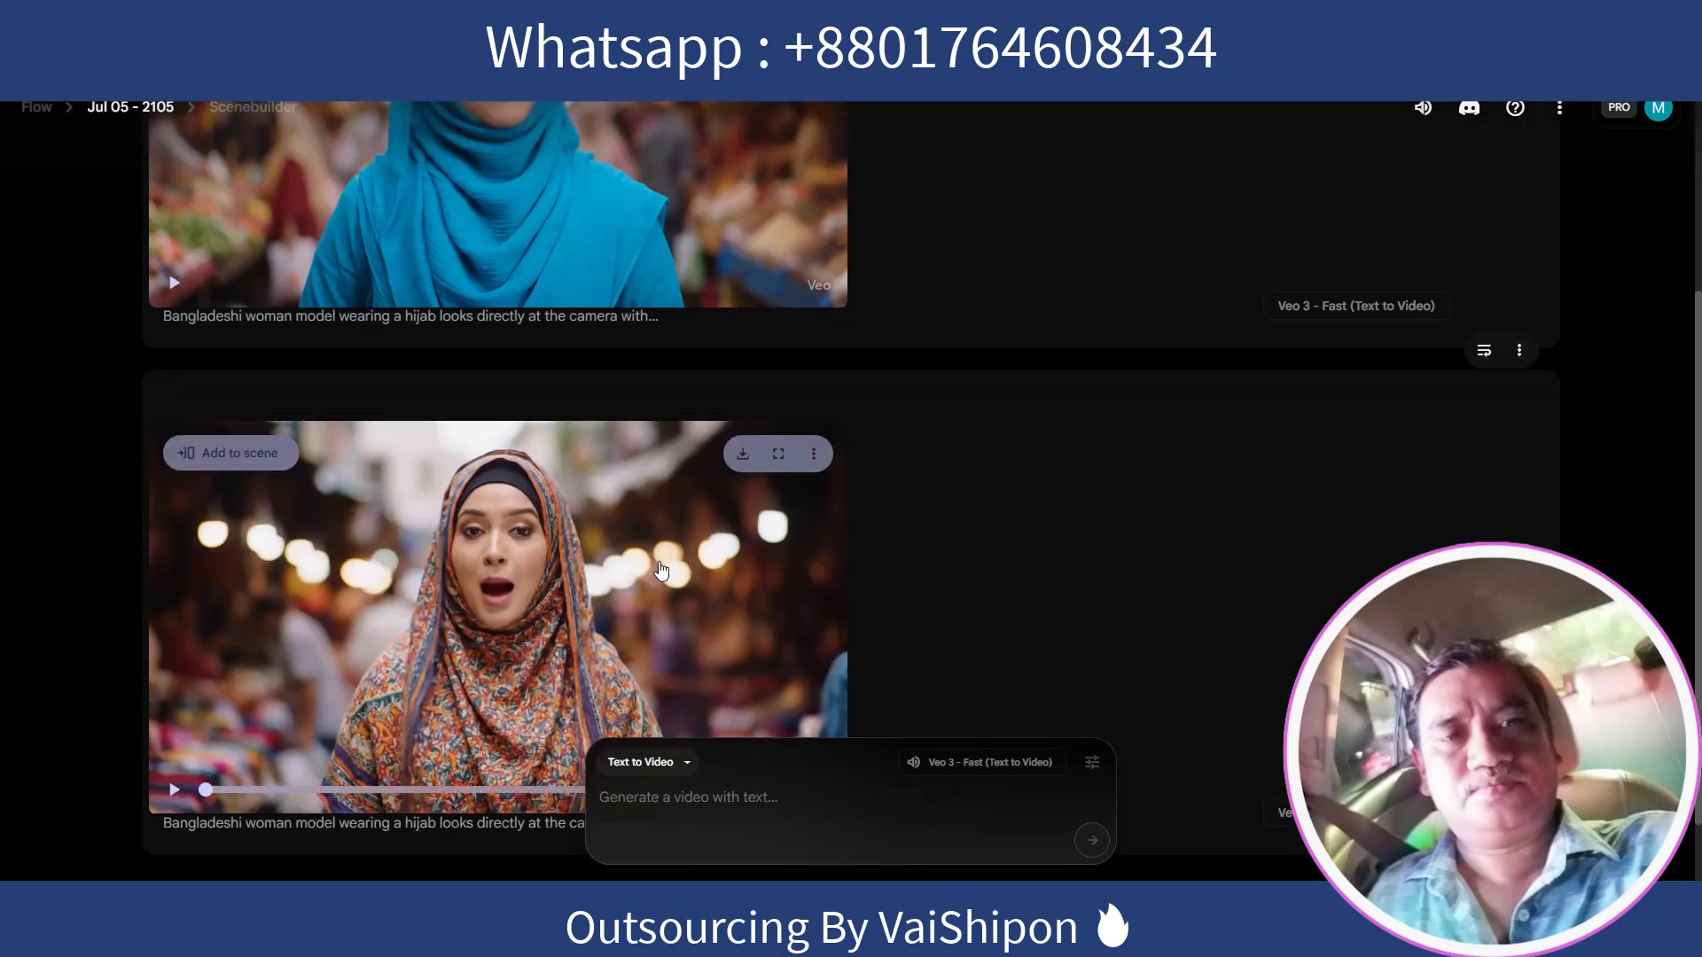
Step: Copy the Scene 3 Bangla prompt from Notepad and switch to the ChatGPT chat
key("alt+Tab")
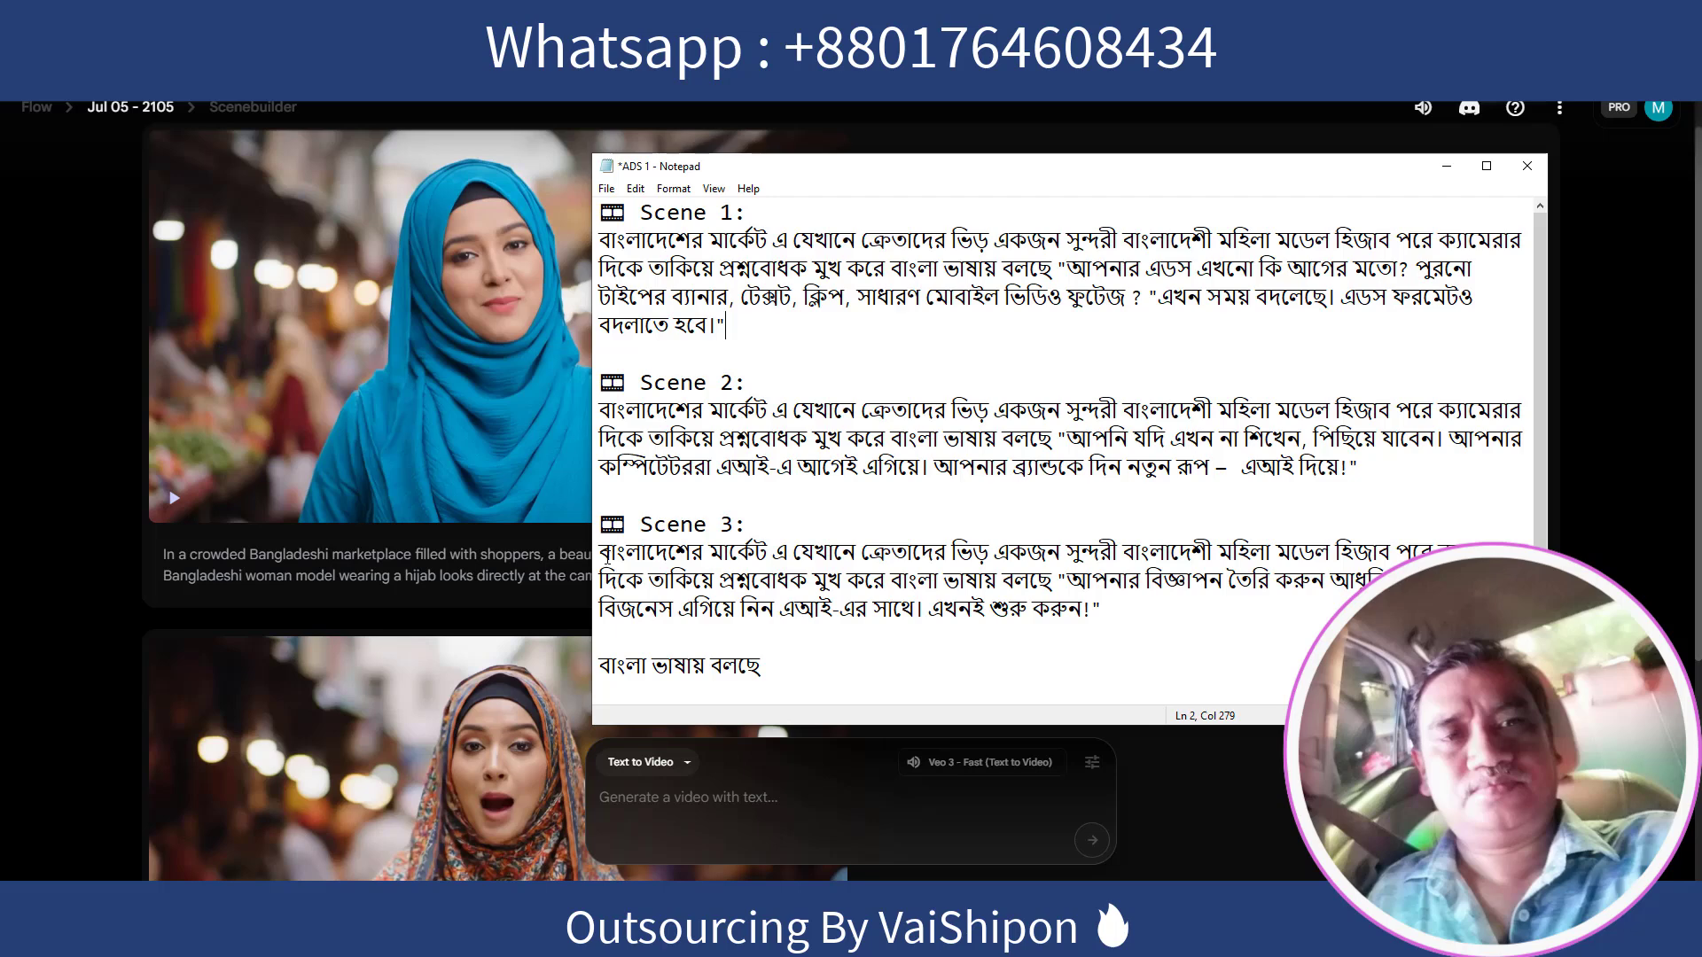
left_click_drag(604, 553, 1108, 636)
right_click(935, 592)
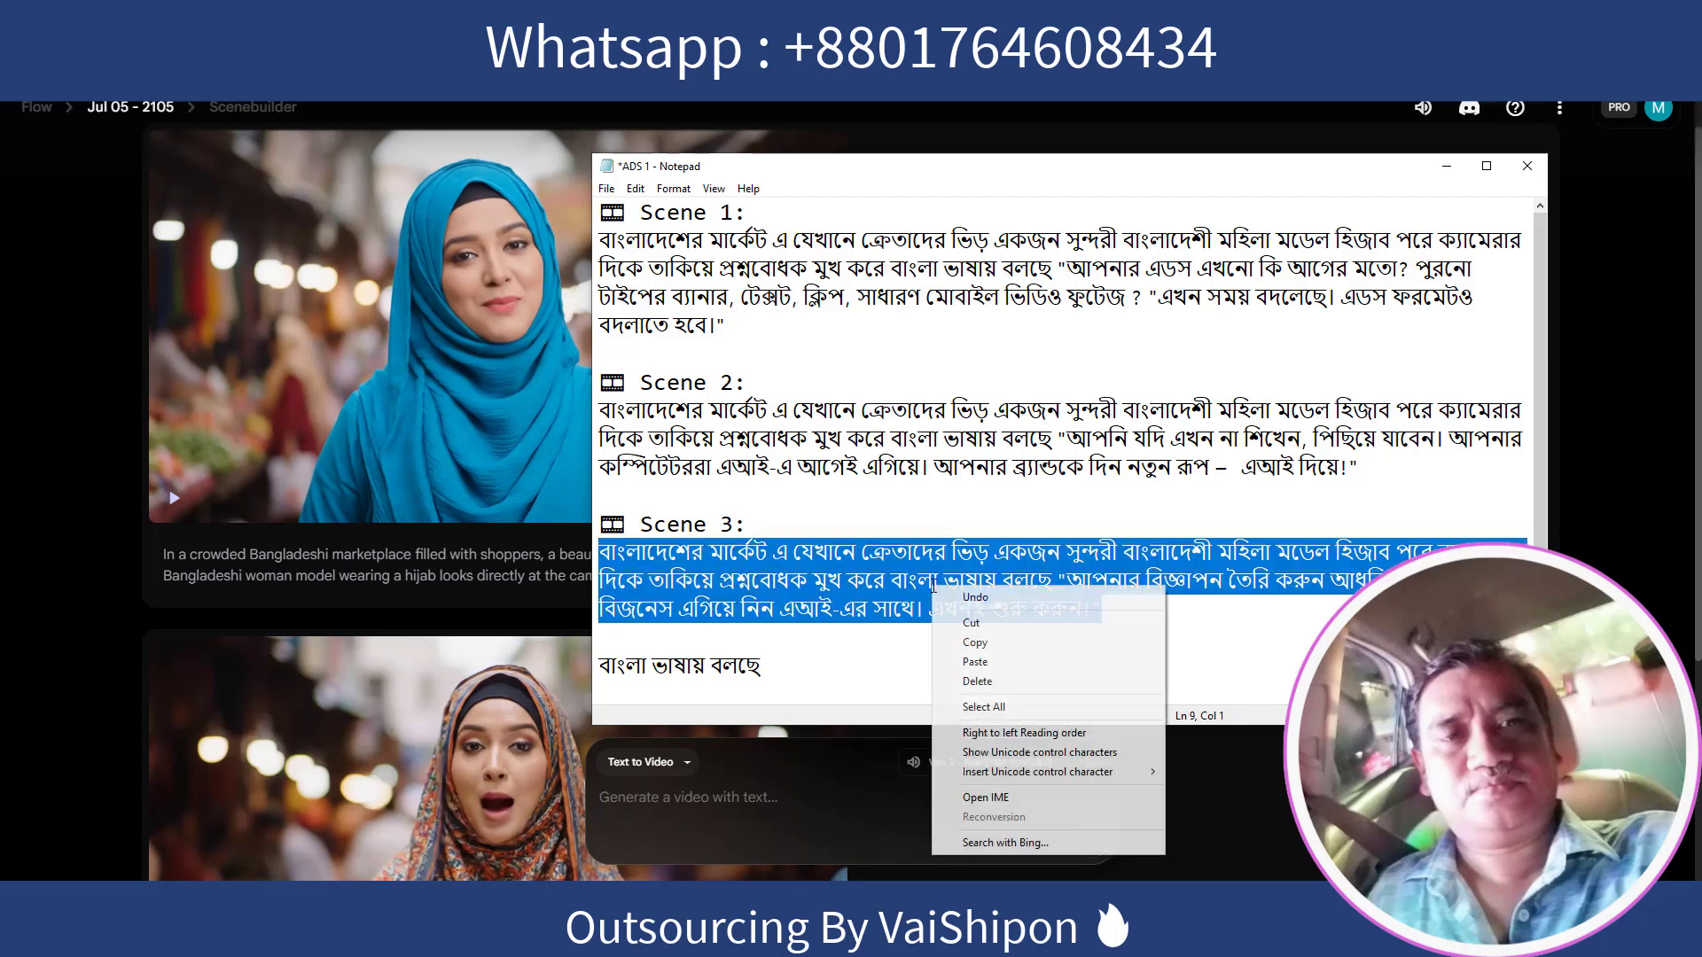
left_click(840, 584)
key("alt+Tab")
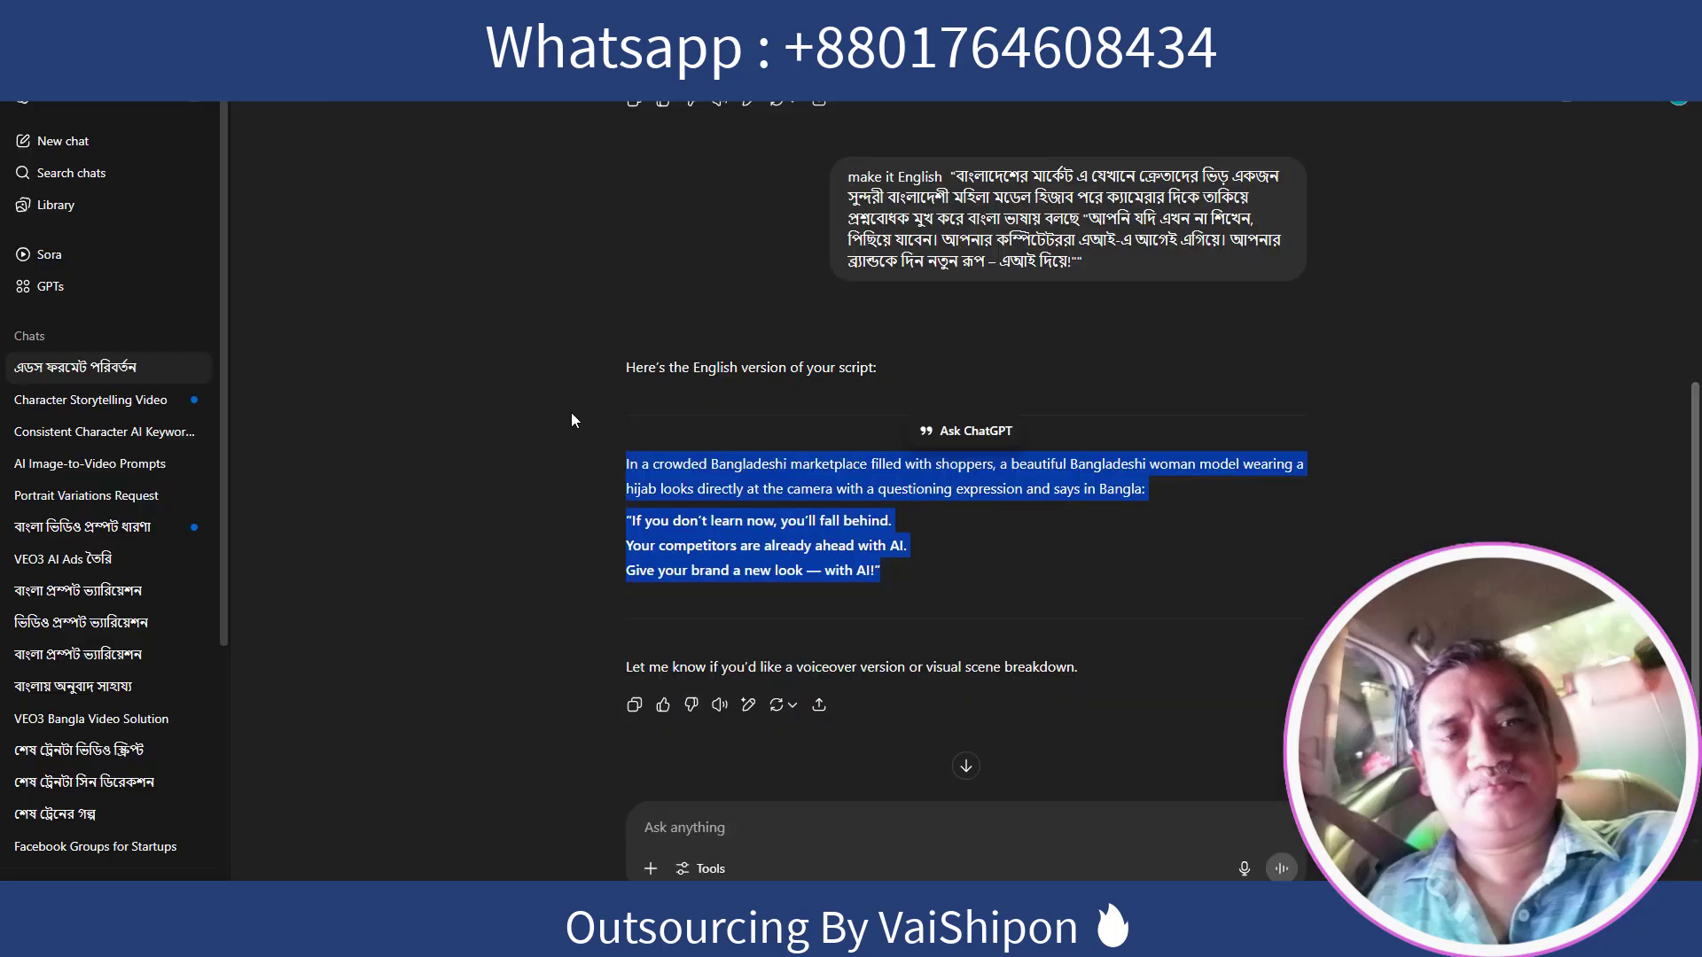
Step: Start a new ChatGPT message reading "make it English" followed by an empty pair of quotation marks
left_click(798, 410)
scroll(843, 417, "up", 2)
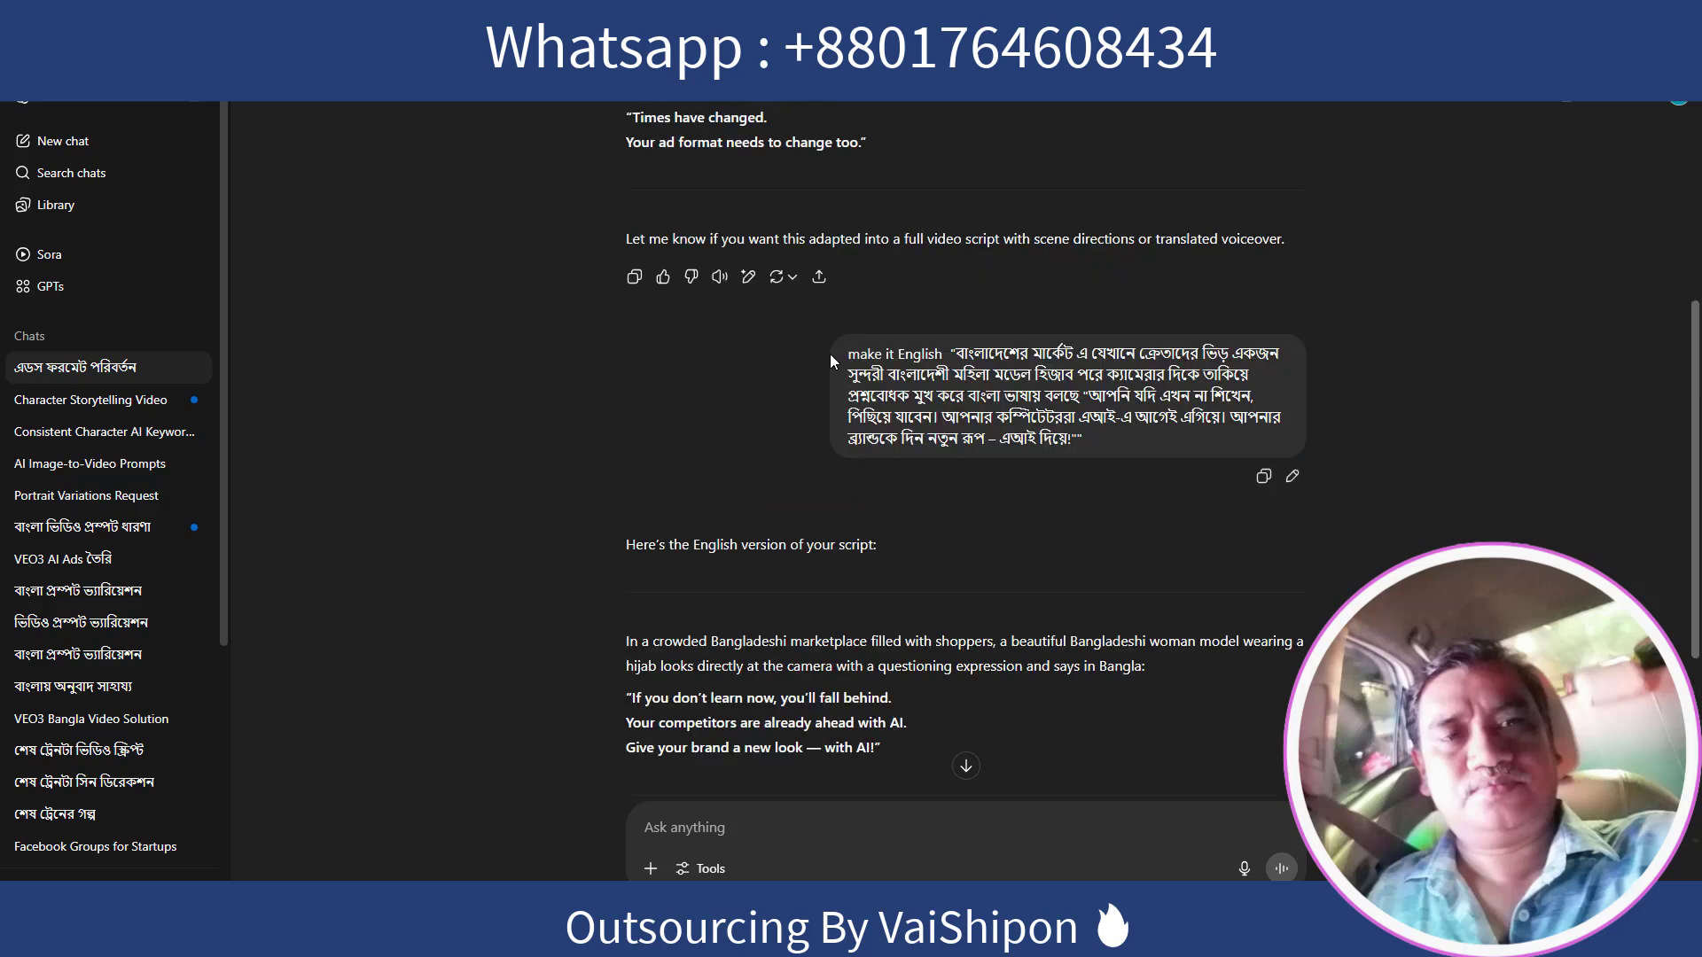
scroll(844, 359, "down", 4)
type("make it English ")
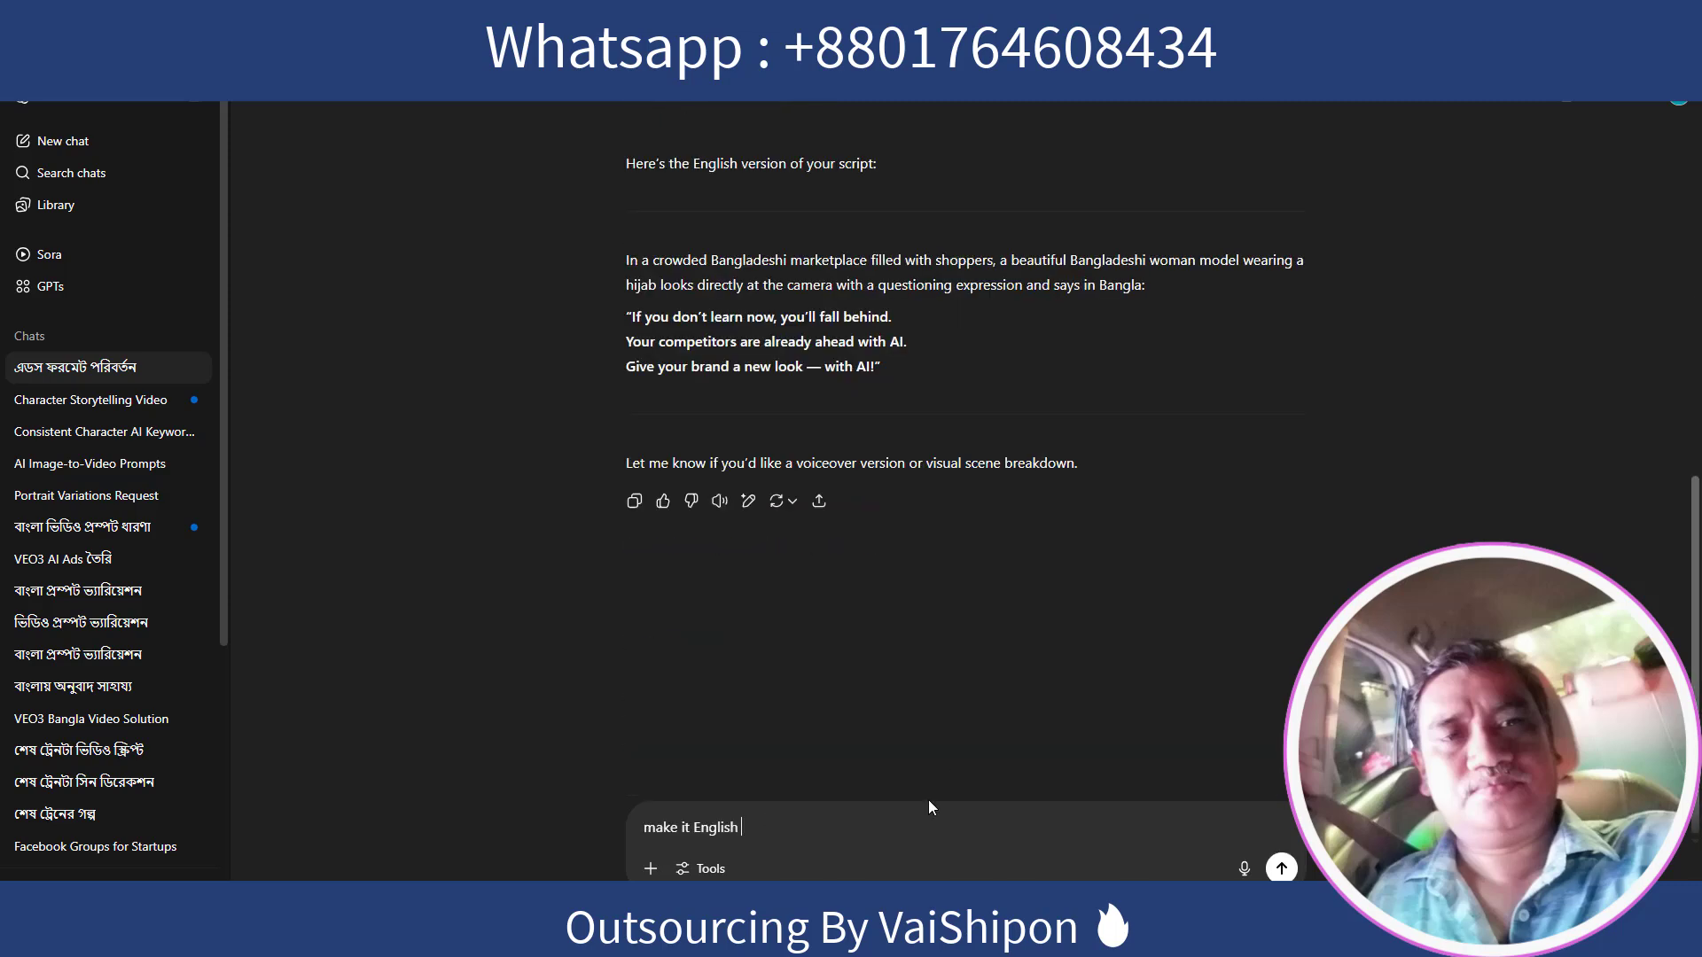
type("\"\"")
Step: Copy the Scene 3 Bangla prompt from Notepad, insert it between the quotation marks in ChatGPT and send the translation request
key("alt+Tab")
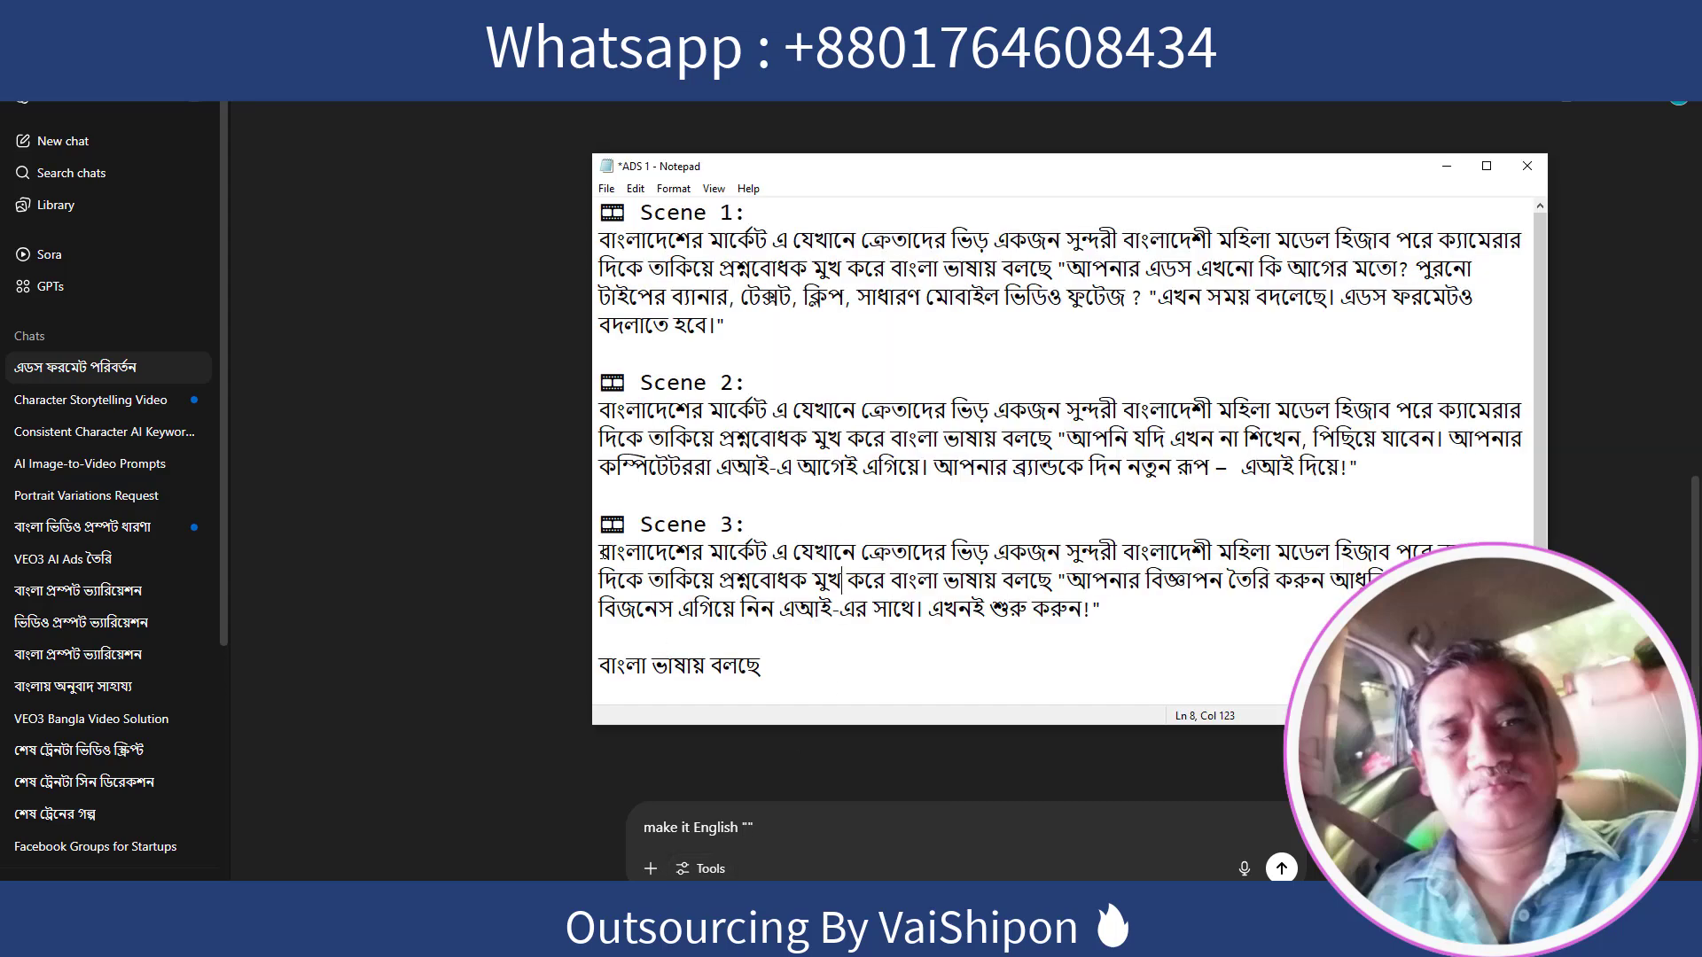
left_click_drag(599, 552, 1139, 613)
right_click(949, 571)
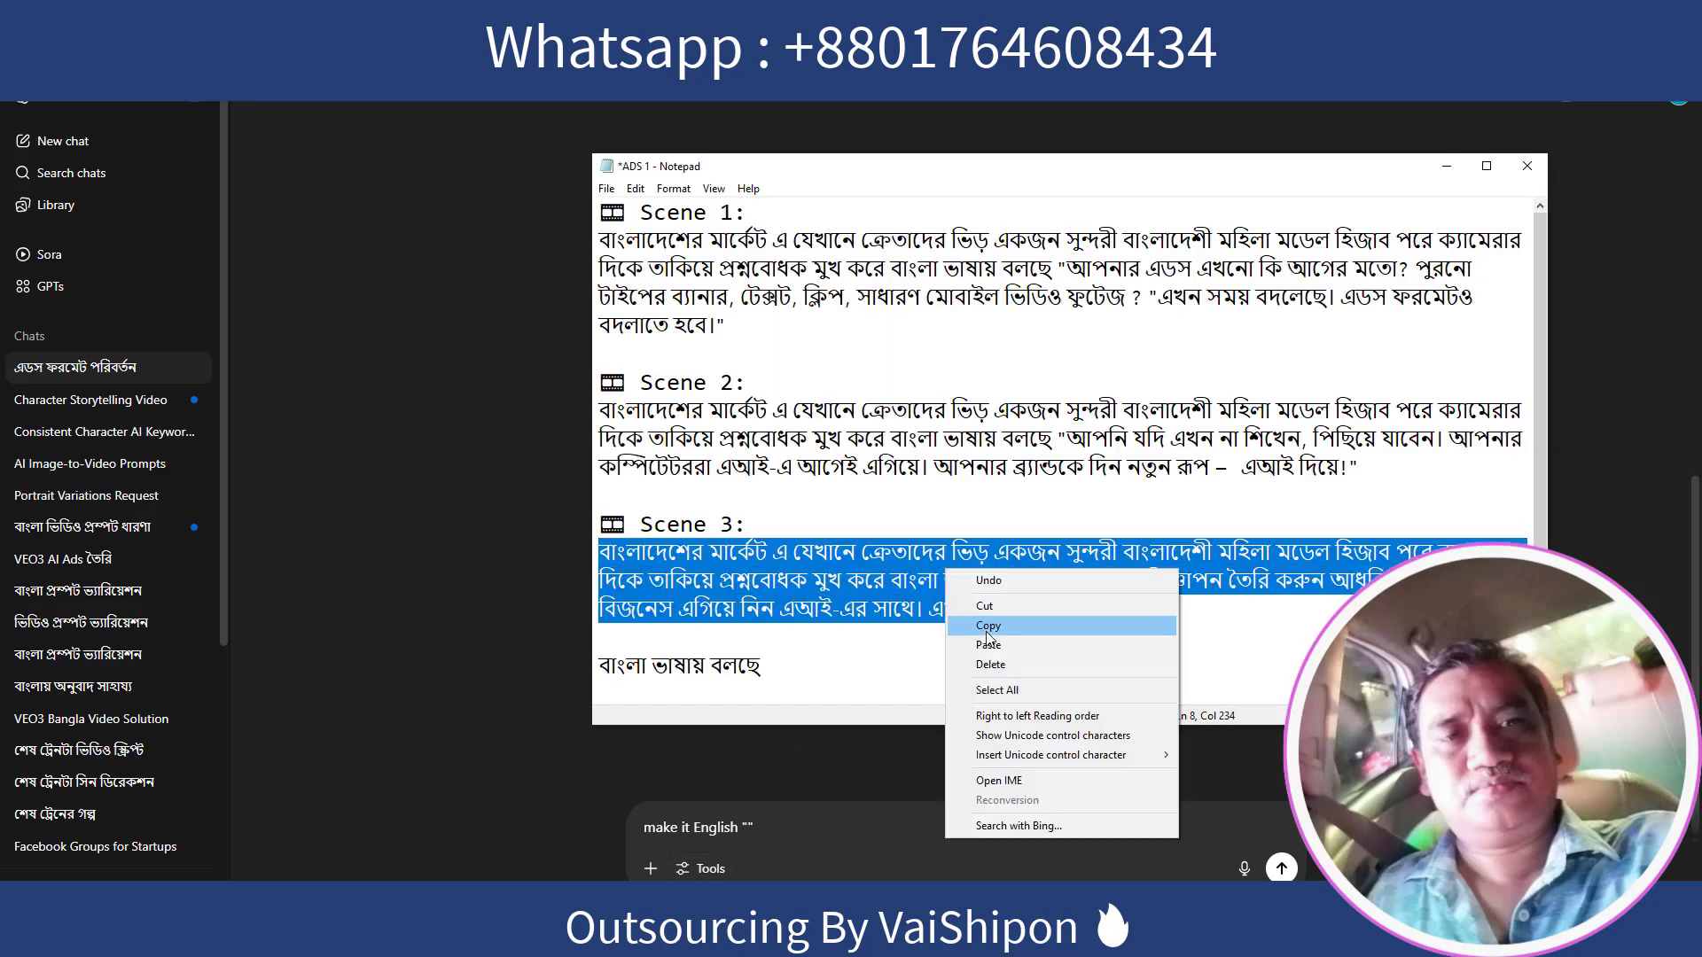
left_click(975, 622)
left_click(1447, 166)
key("ctrl+v")
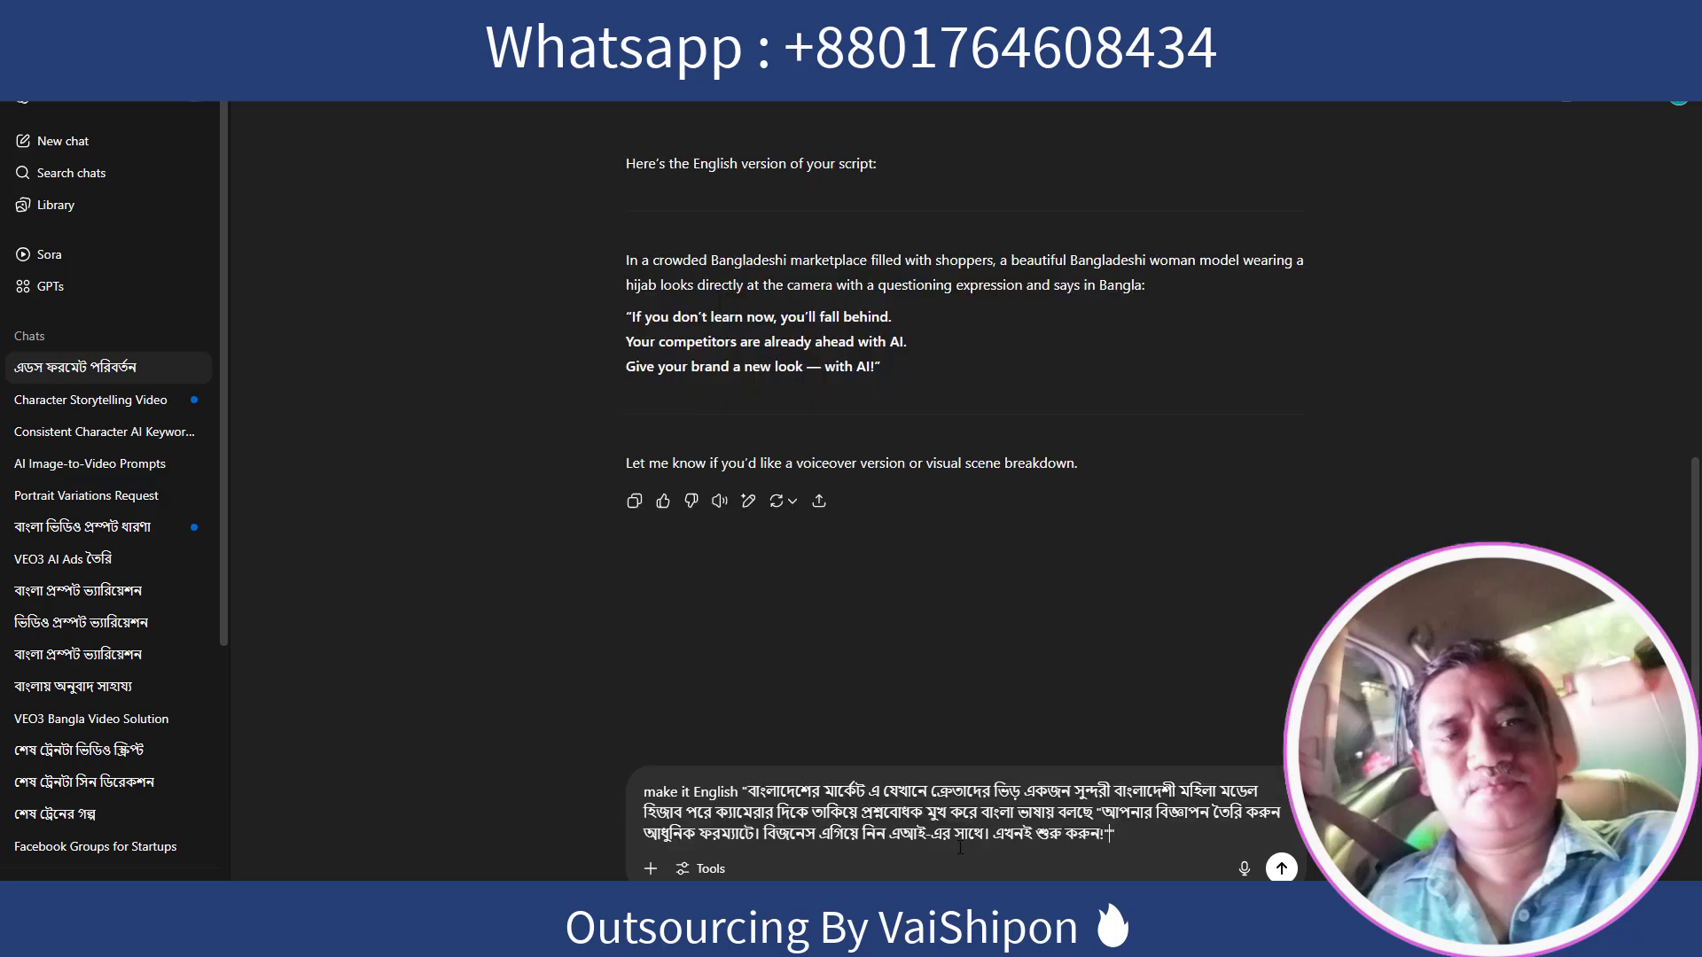
left_click(1282, 870)
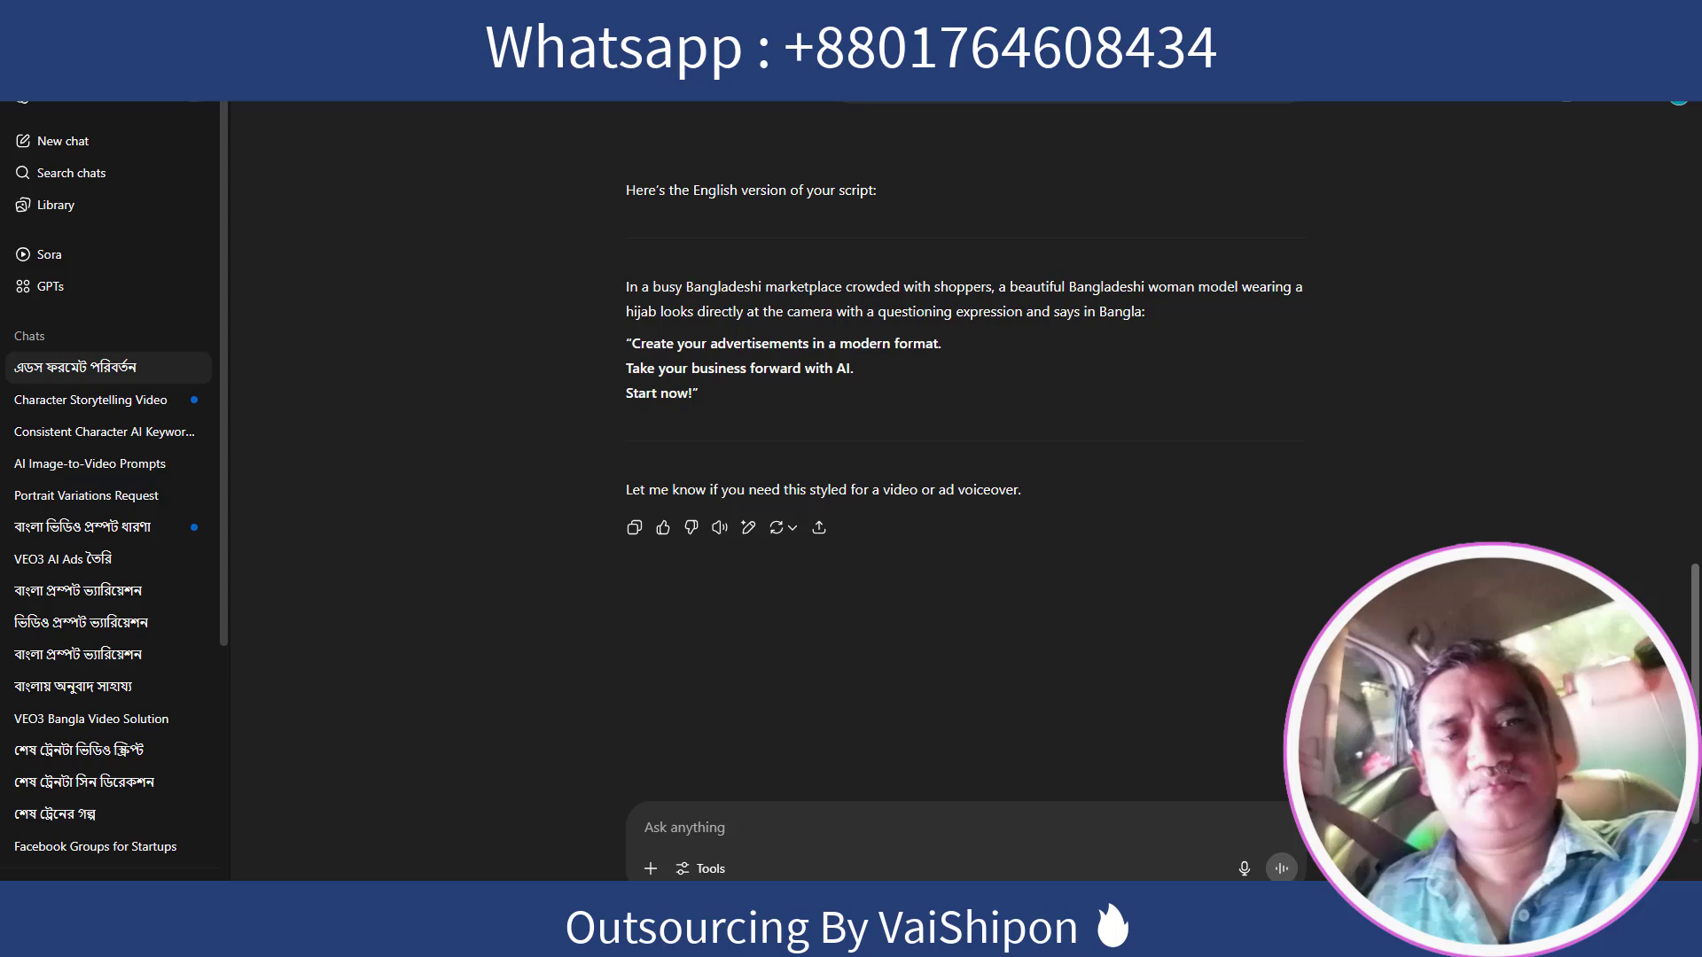
Step: Copy the English Scene 3 script from ChatGPT into the Flow prompt, remove the trailing blank lines and generate the video
left_click_drag(626, 286, 700, 393)
key("alt+Tab")
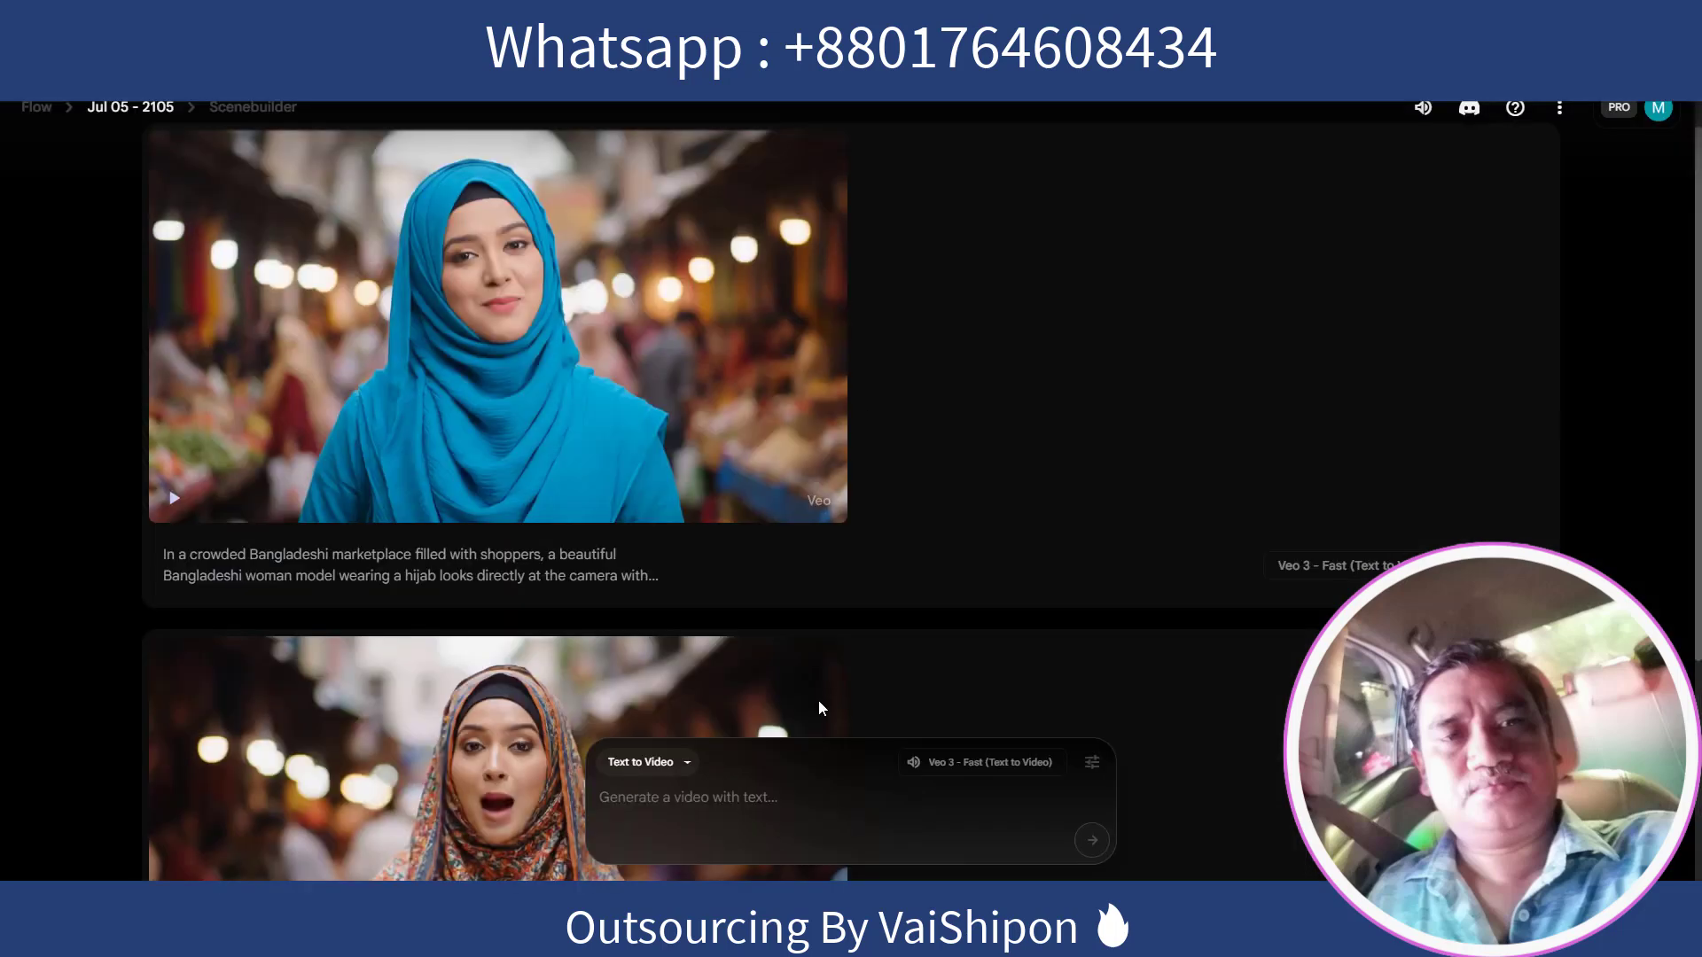
scroll(907, 683, "down", 5)
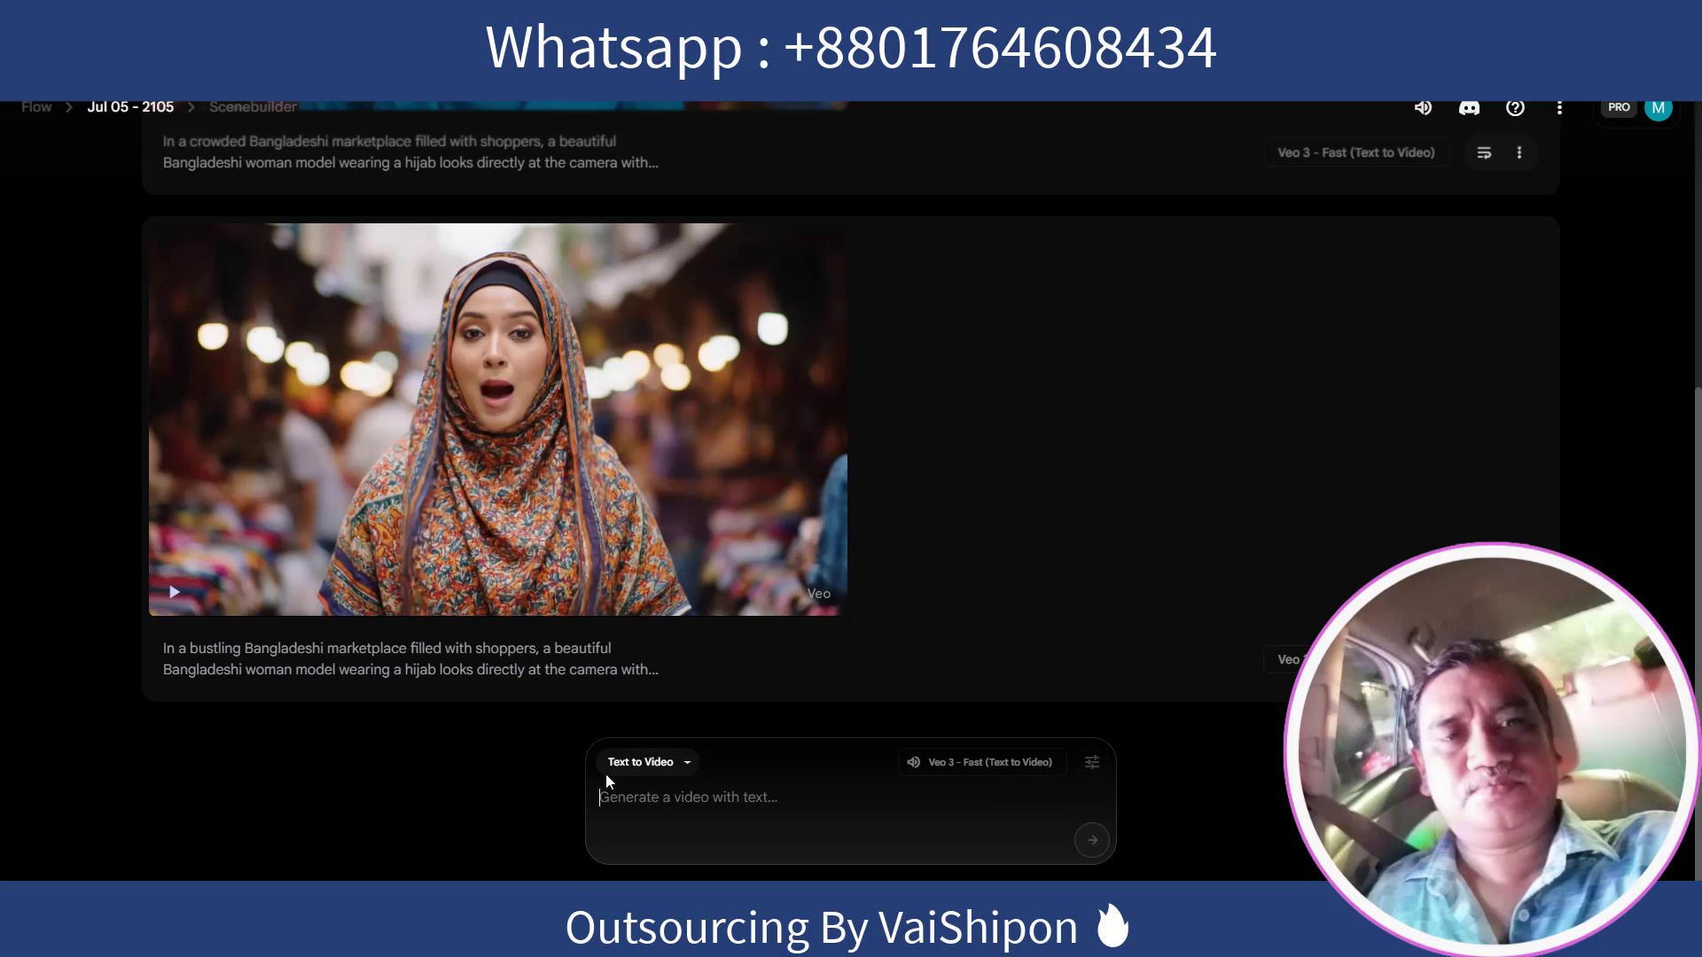
key("ctrl+v")
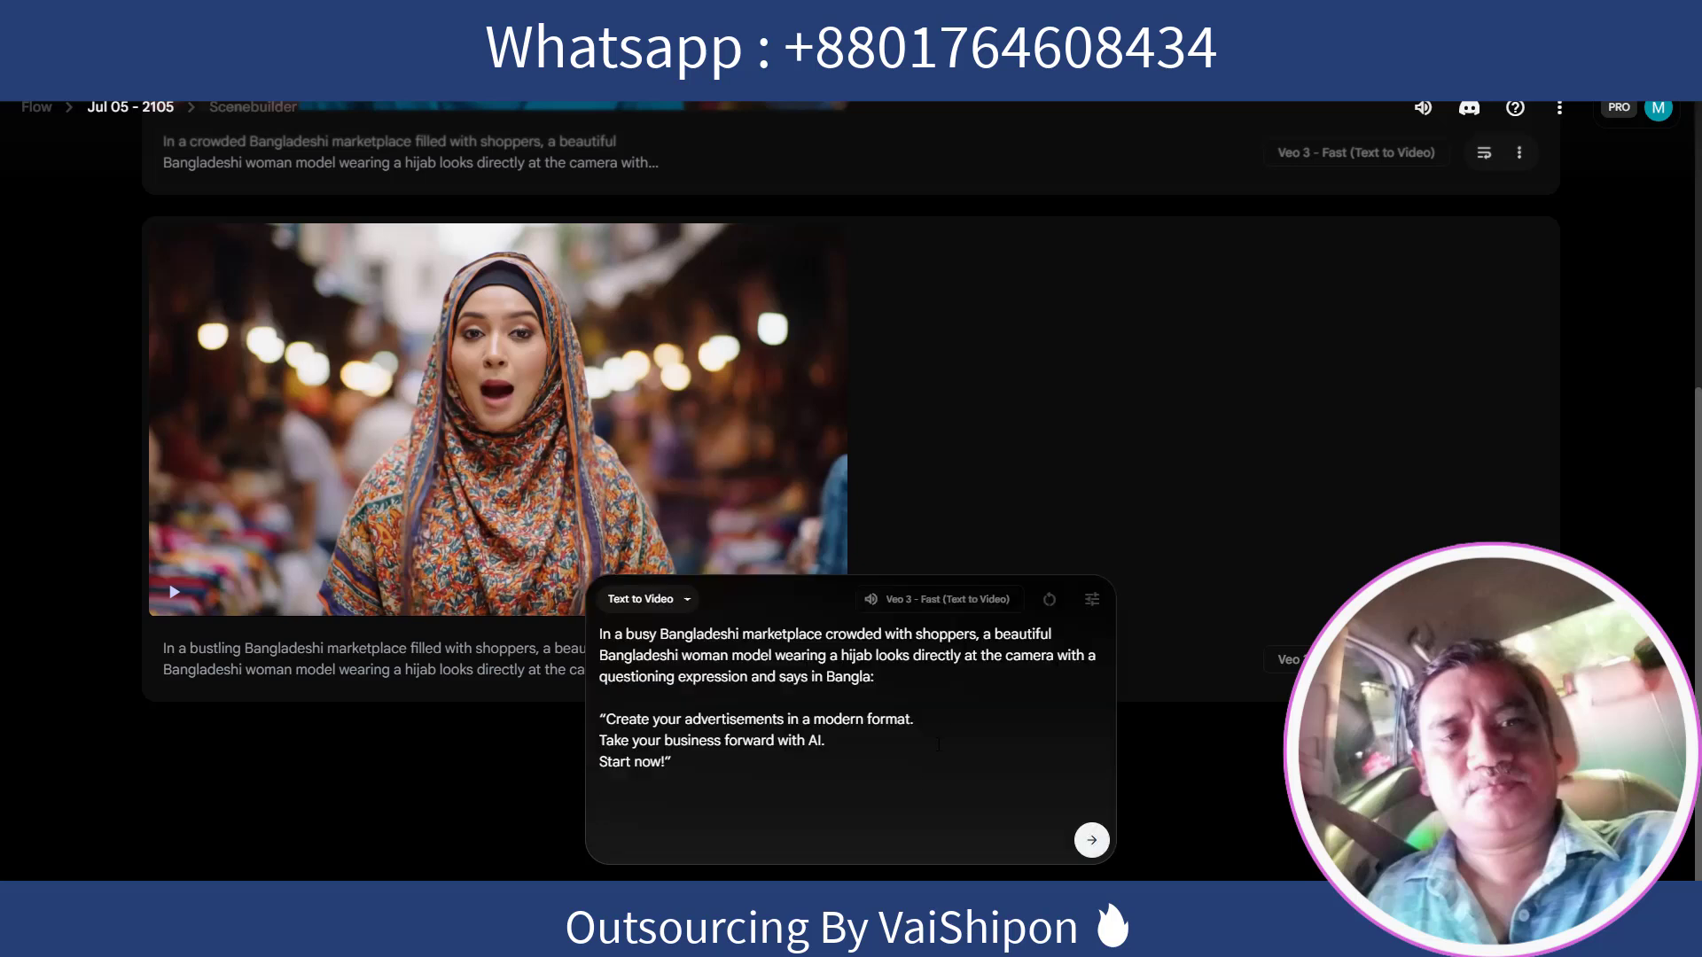
key("BackSpace")
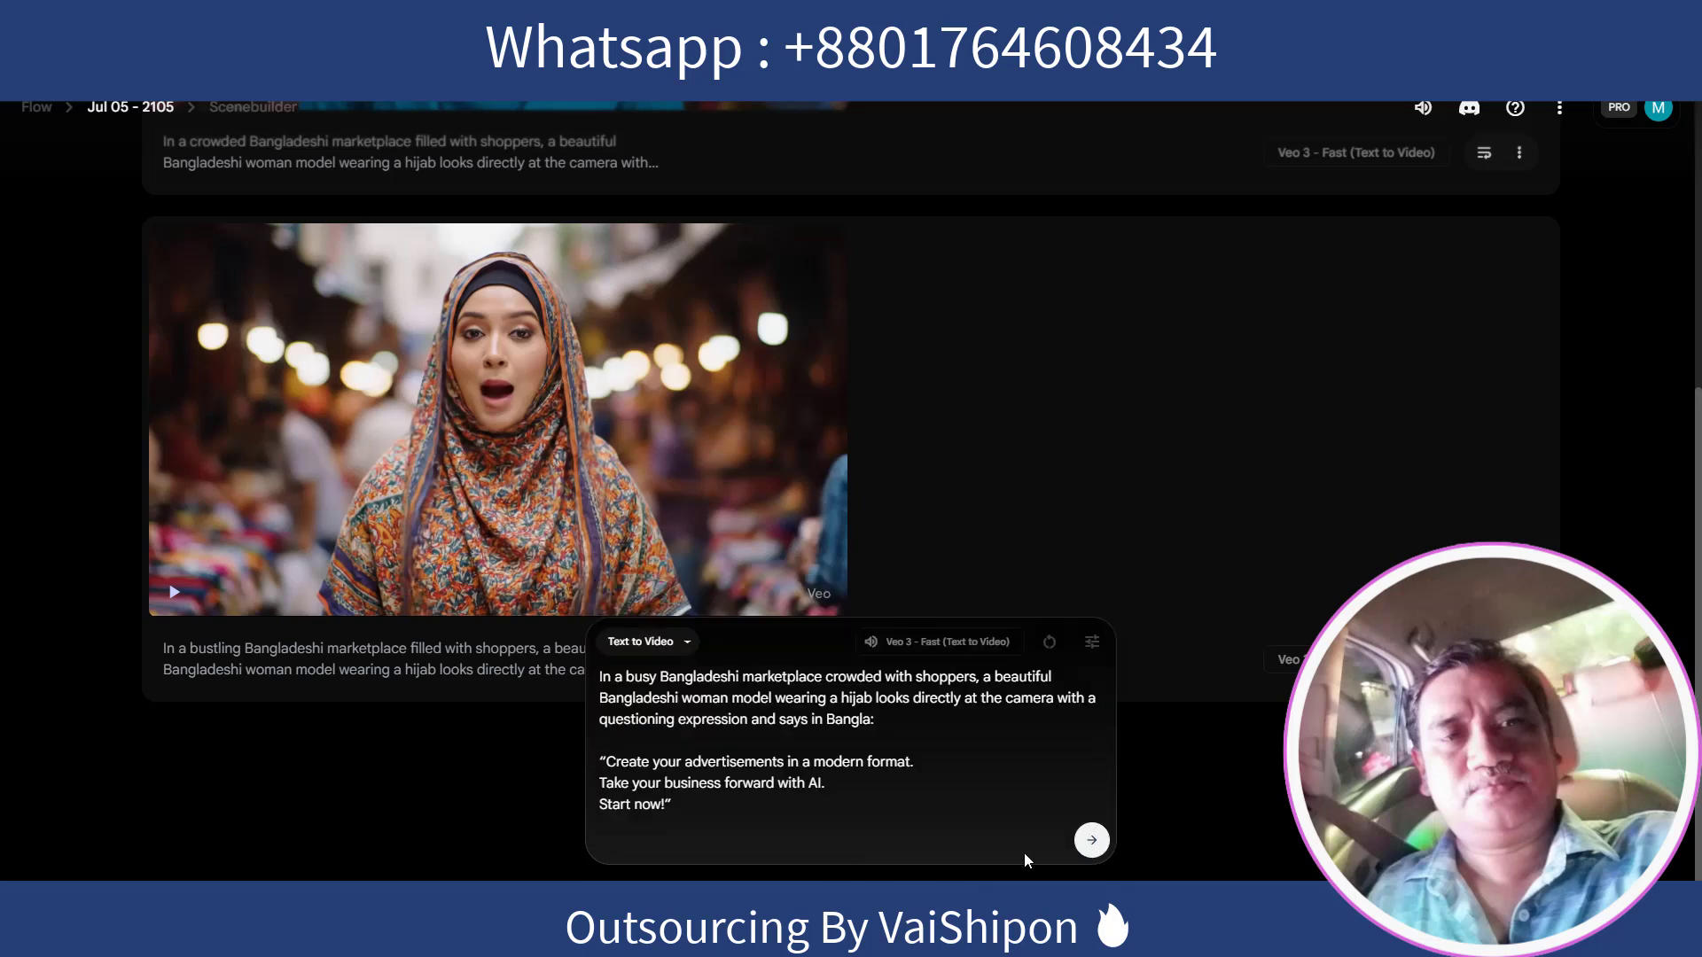
left_click(1091, 842)
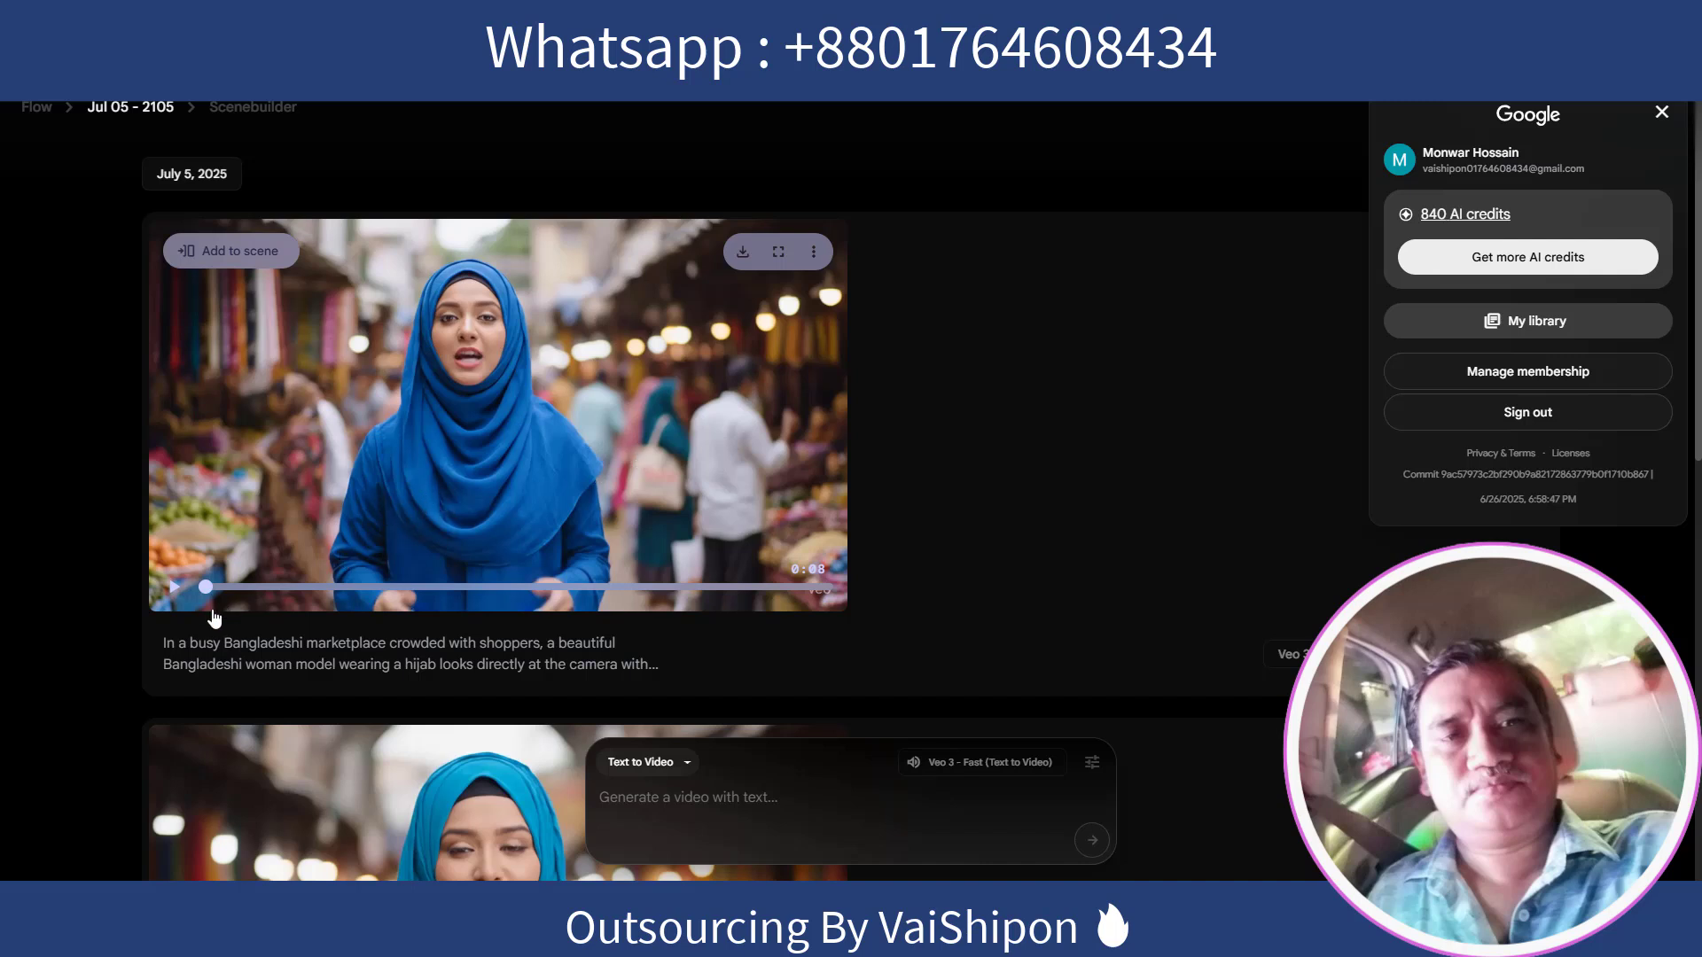
Step: Play the generated Scene 3 video of the woman in the plain blue hijab and download it
left_click(171, 592)
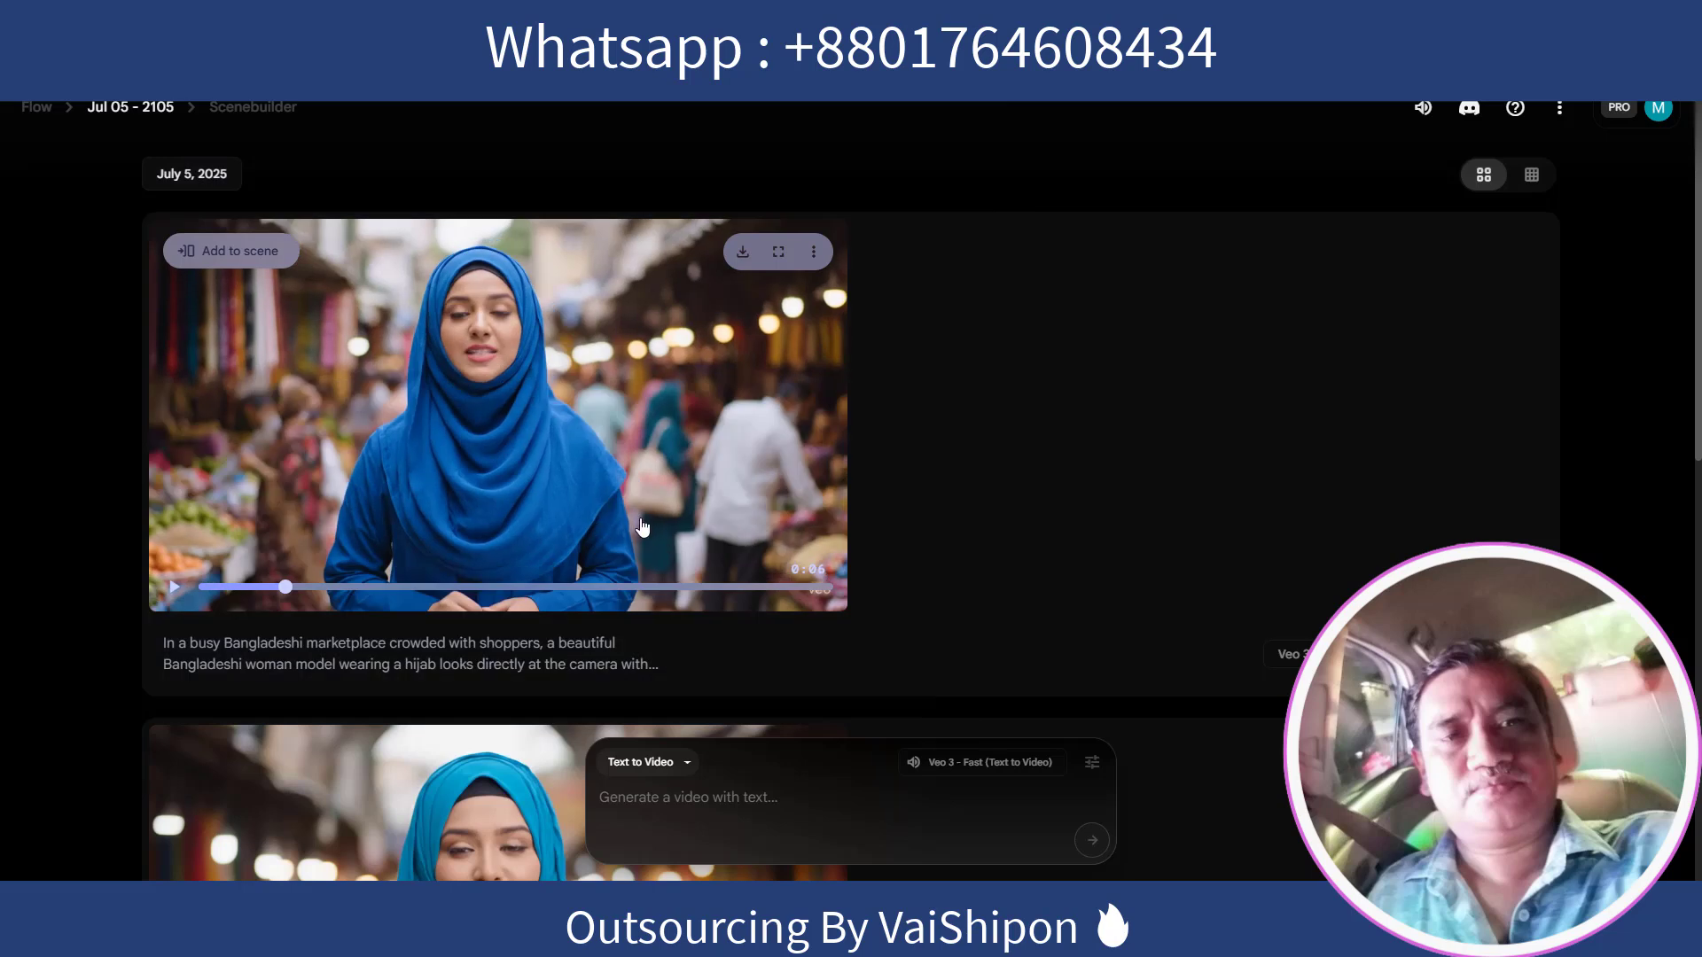
left_click(739, 253)
left_click(678, 328)
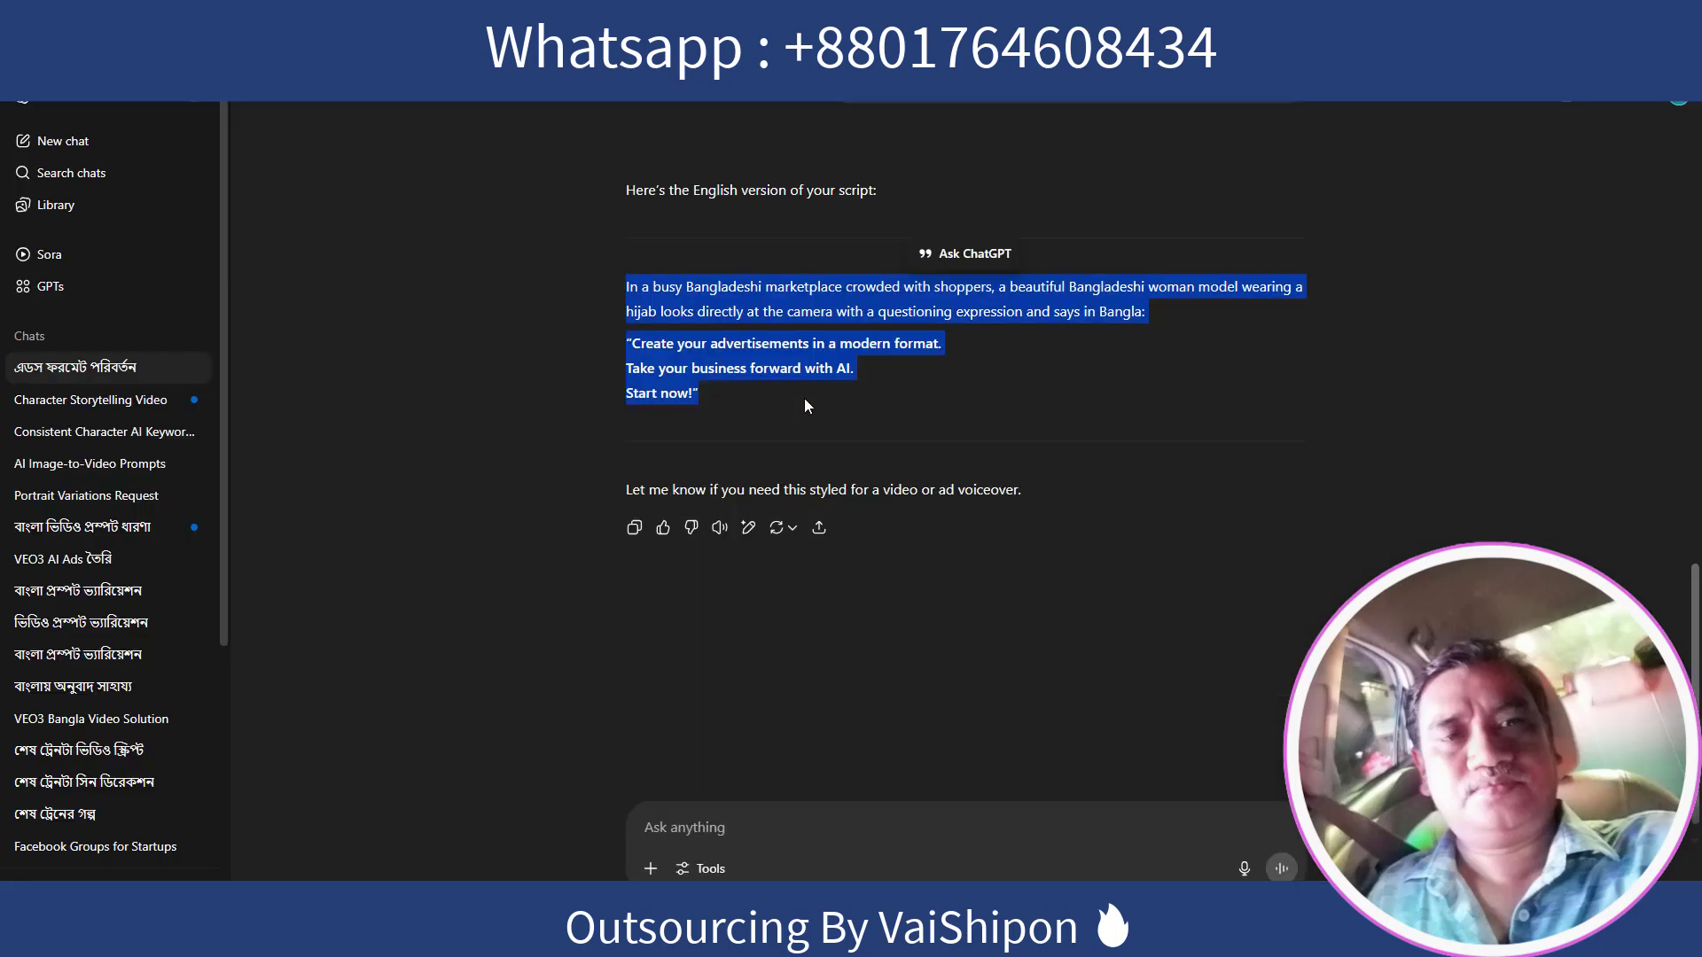
Step: Copy the English Scene 3 script from ChatGPT again and paste it into the empty Flow prompt
left_click(1063, 312)
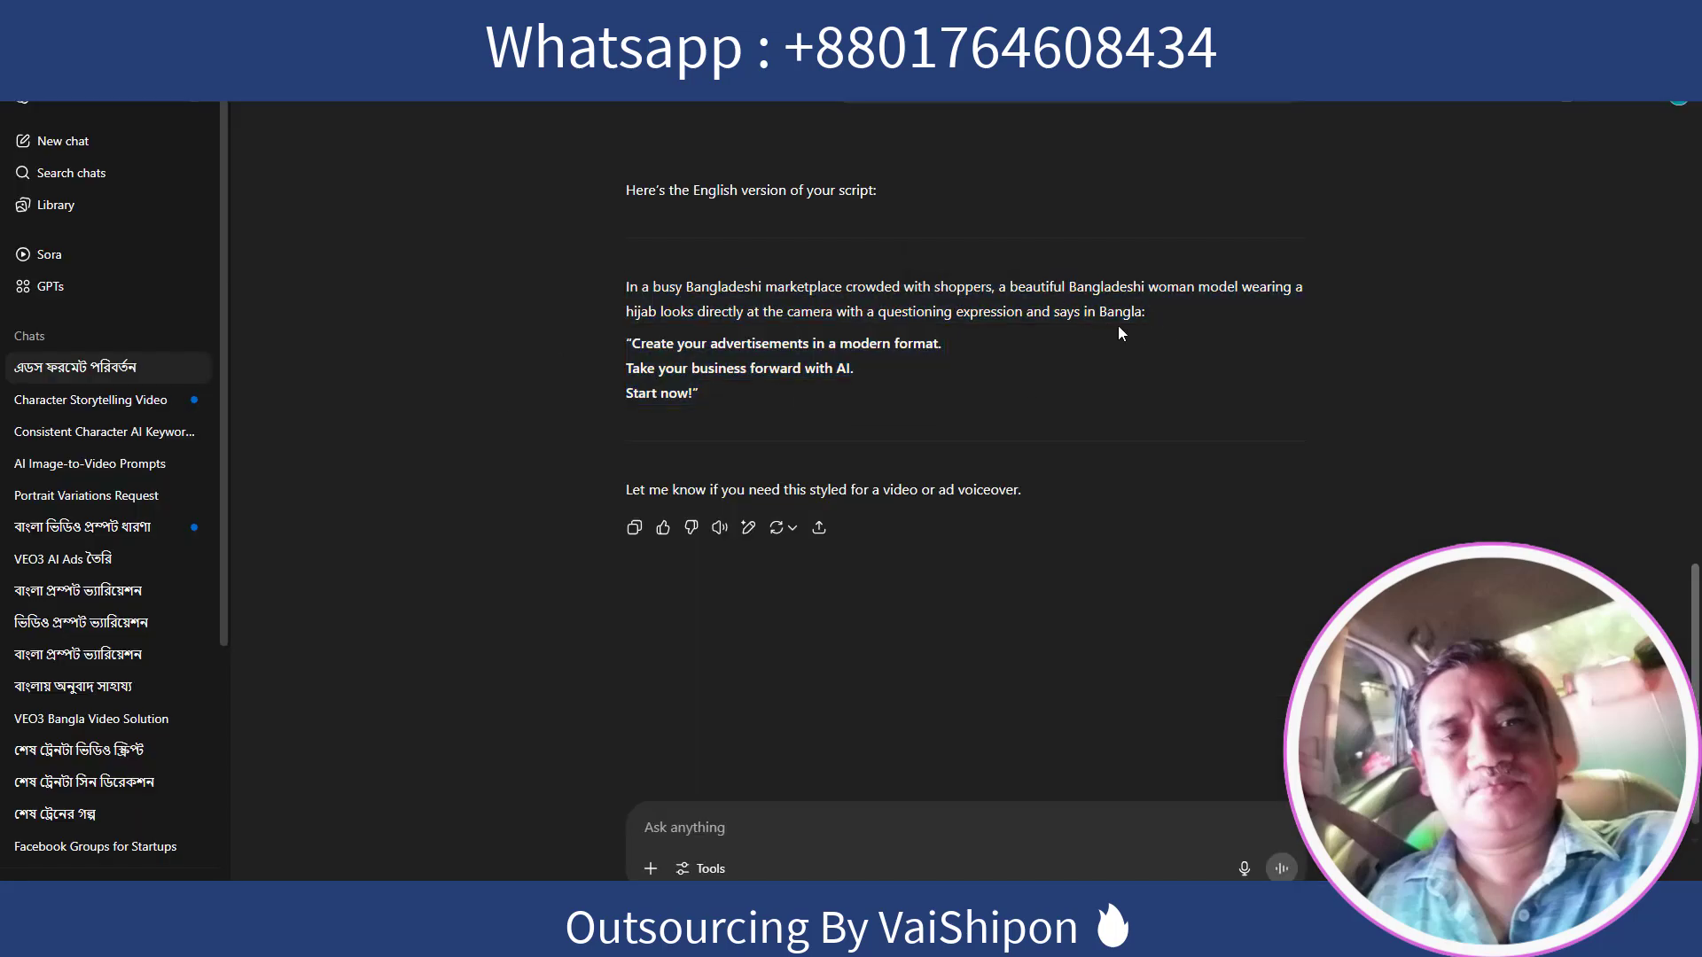
left_click_drag(626, 286, 707, 392)
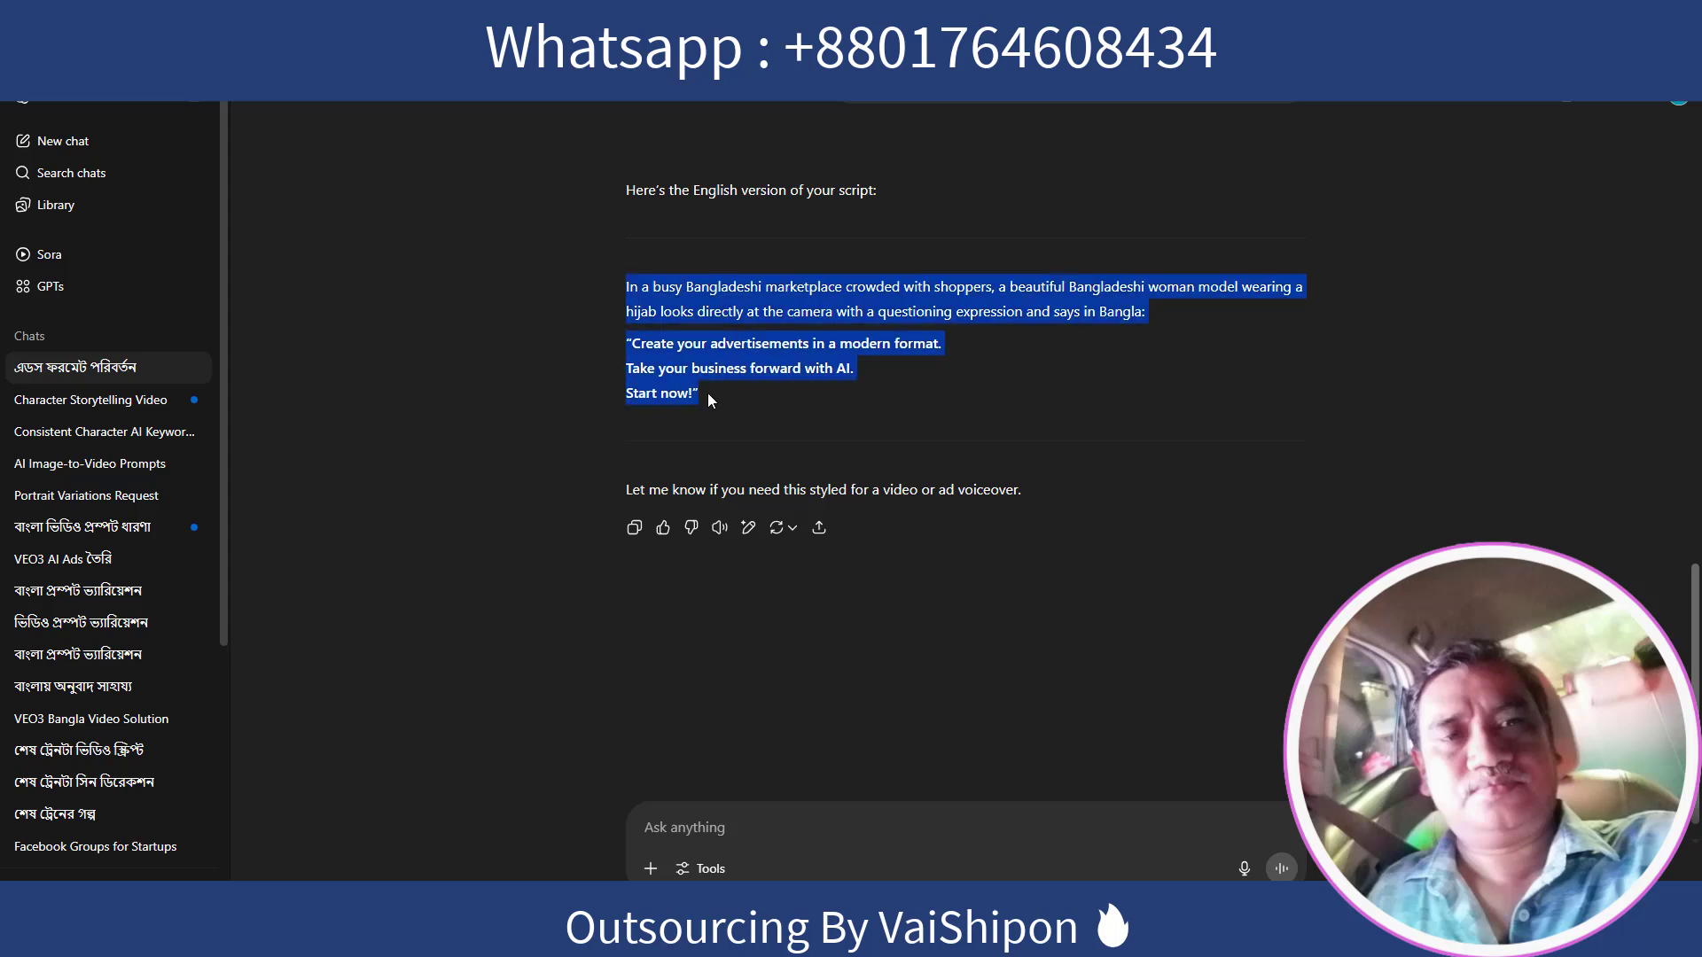
right_click(744, 357)
left_click(775, 379)
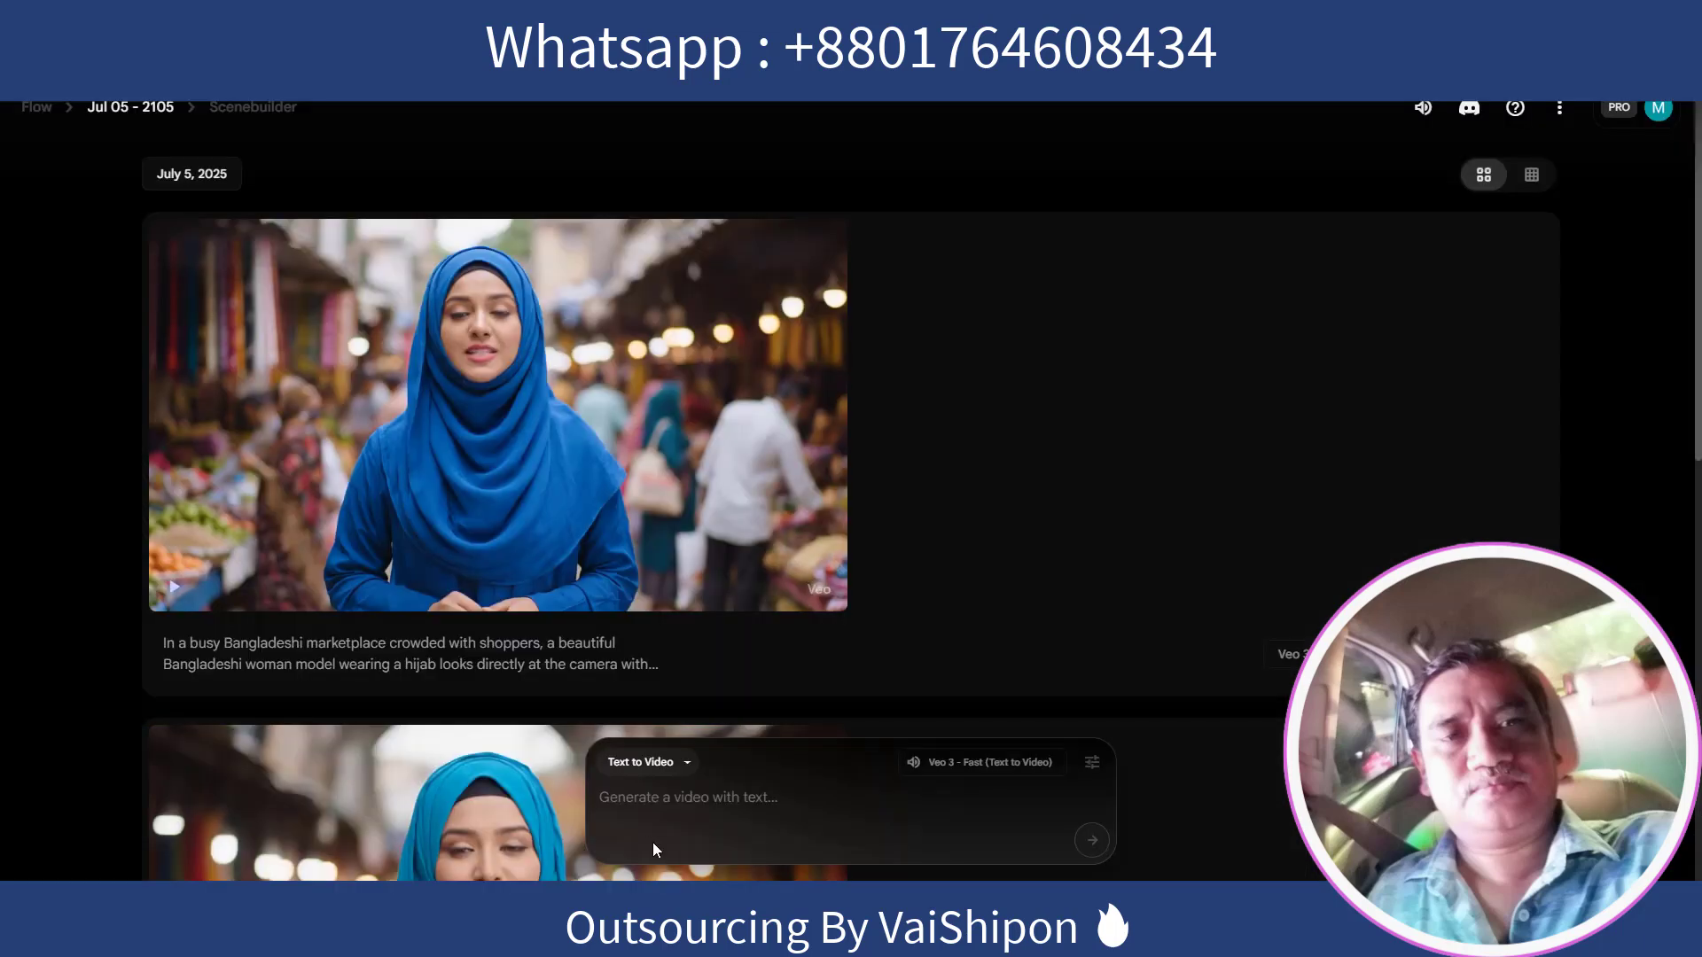
key("ctrl+v")
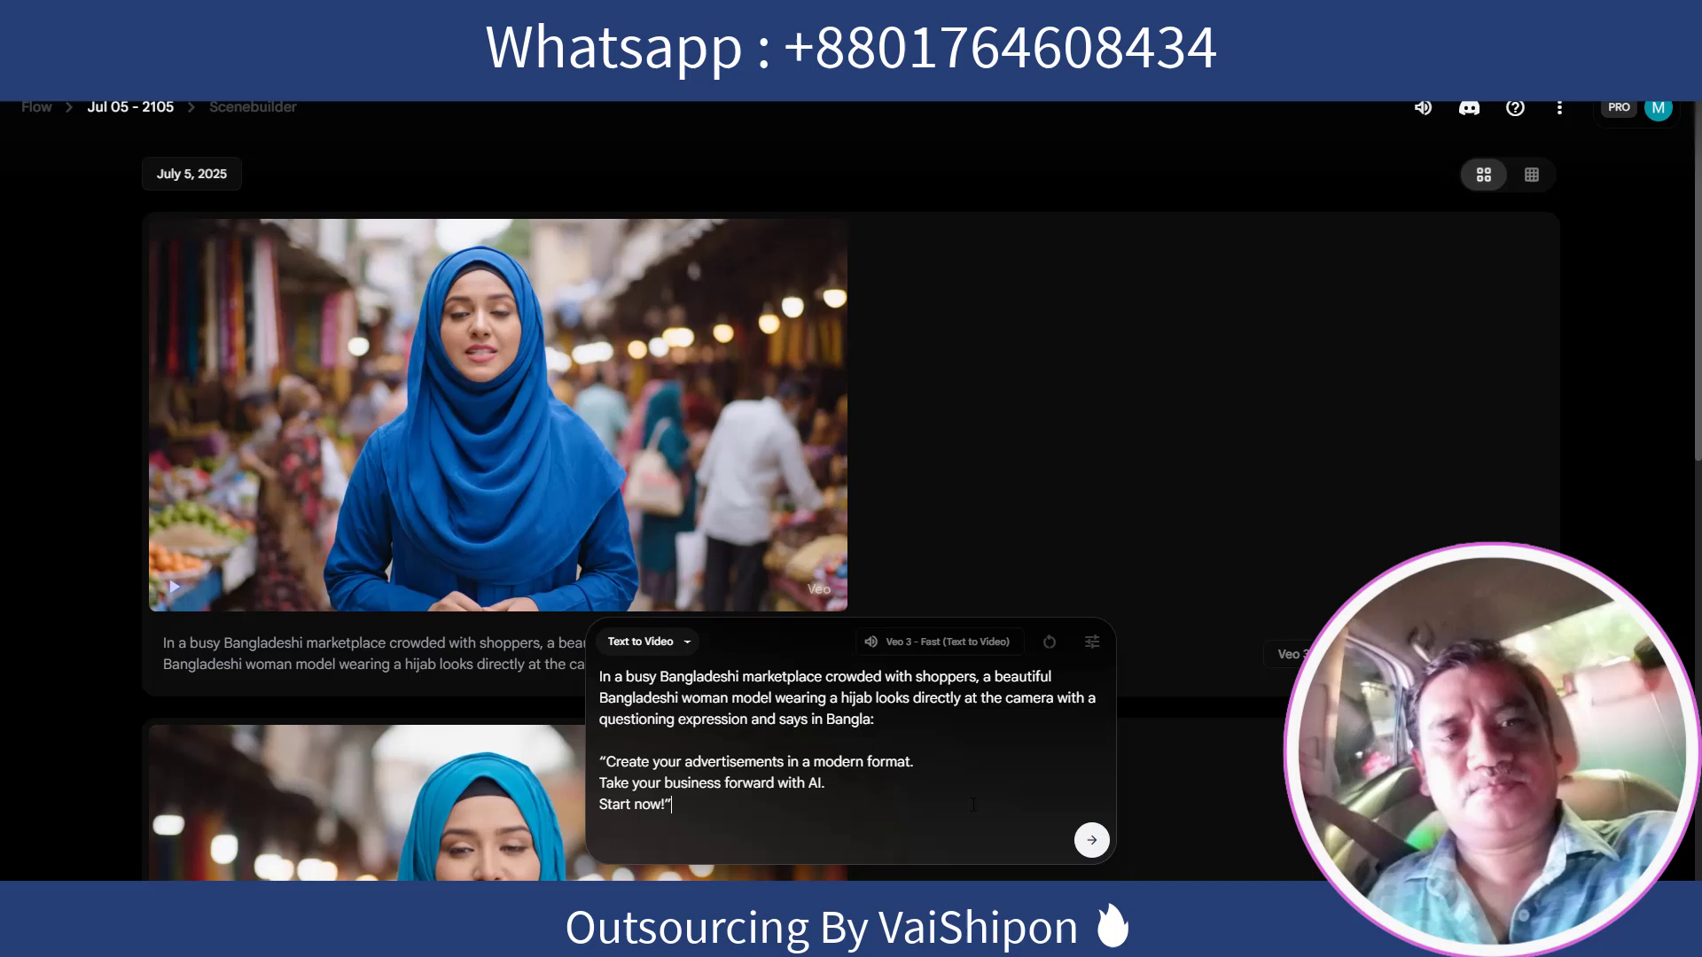
Step: Select the Veo 3 - Fast (Text to Video) model and generate a second version of the Scene 3 video
left_click(1091, 641)
left_click(983, 537)
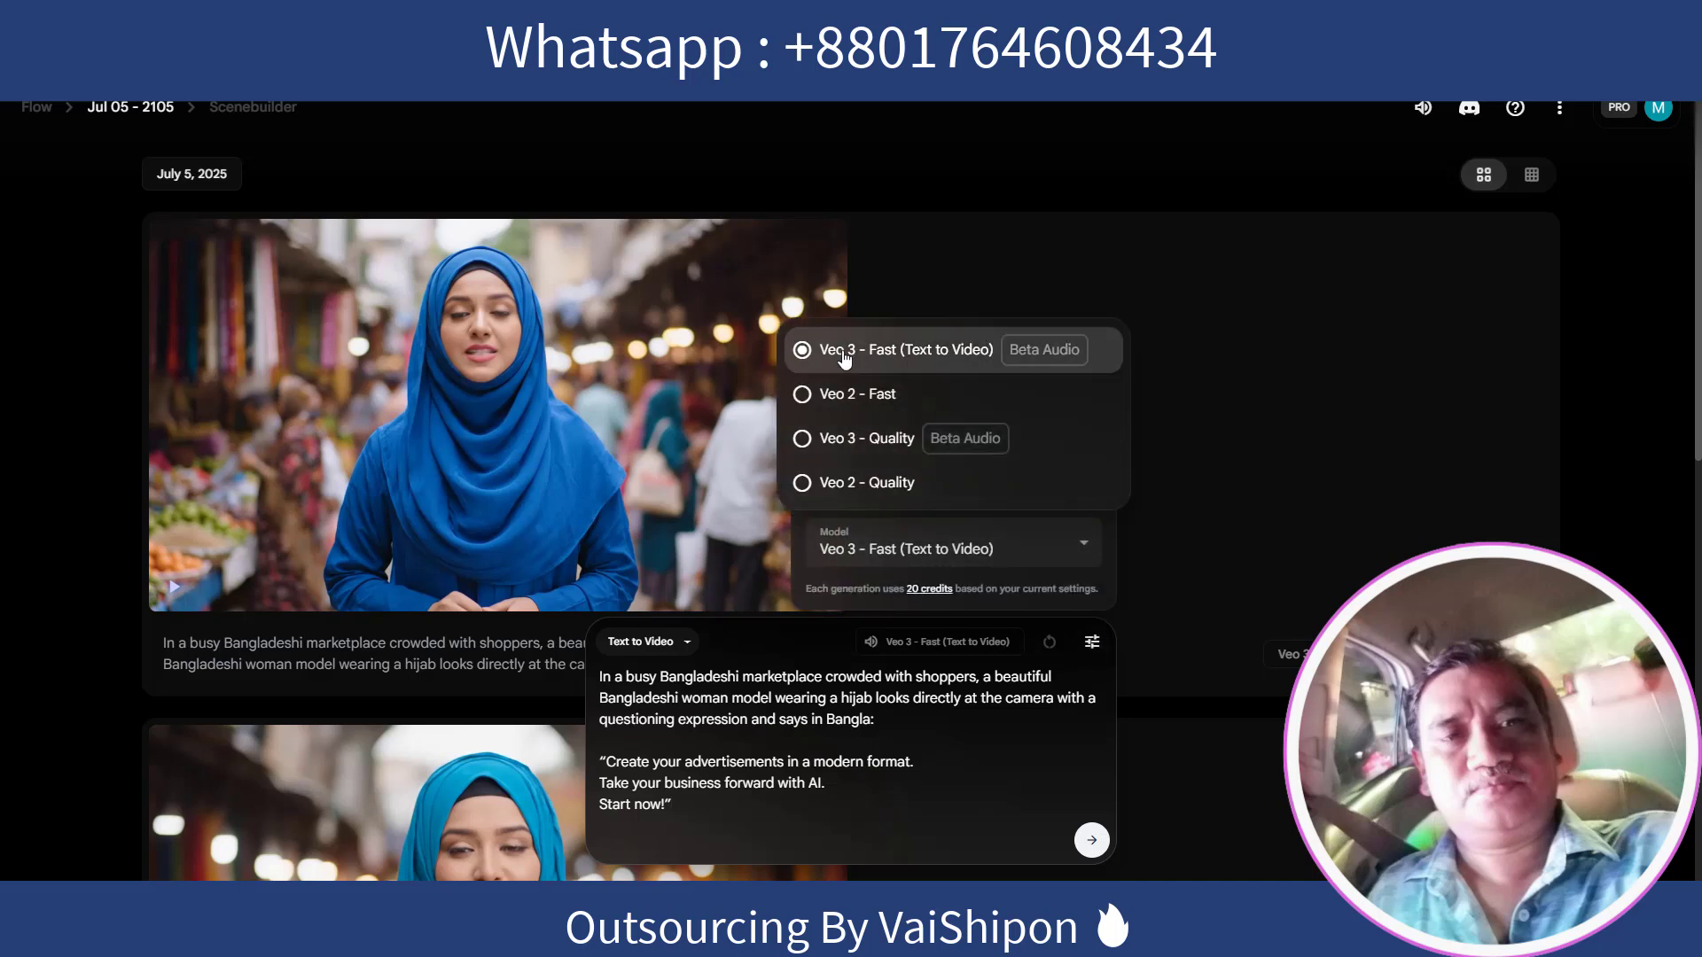
left_click(917, 356)
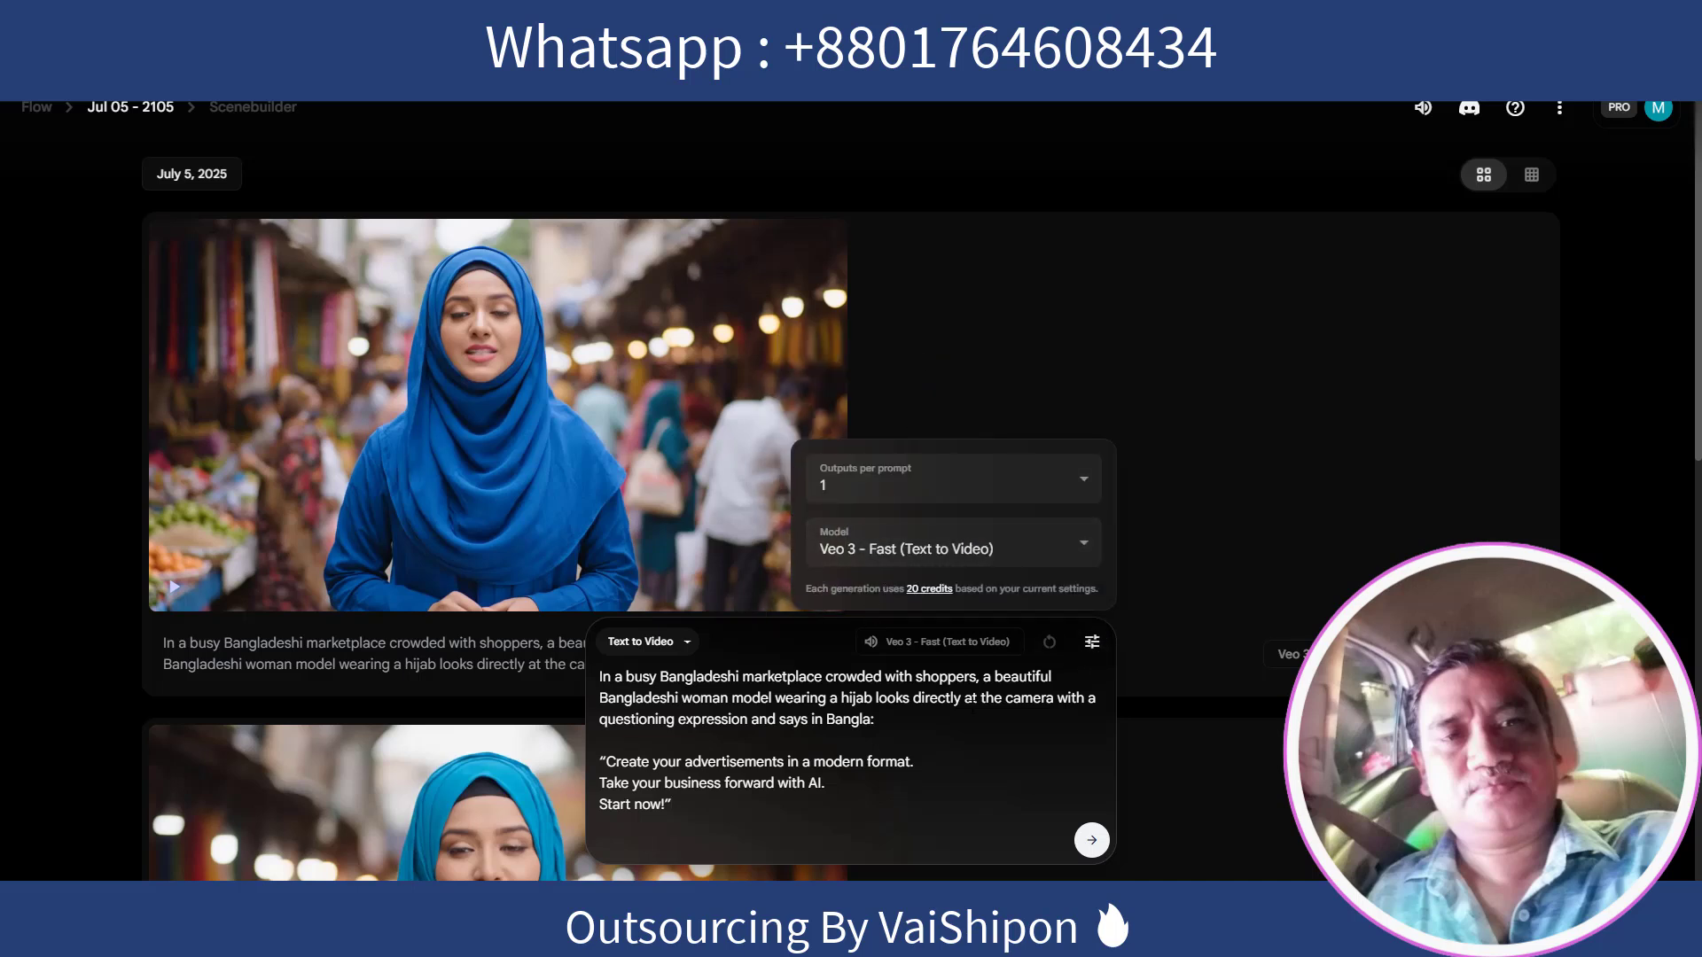
left_click(1095, 844)
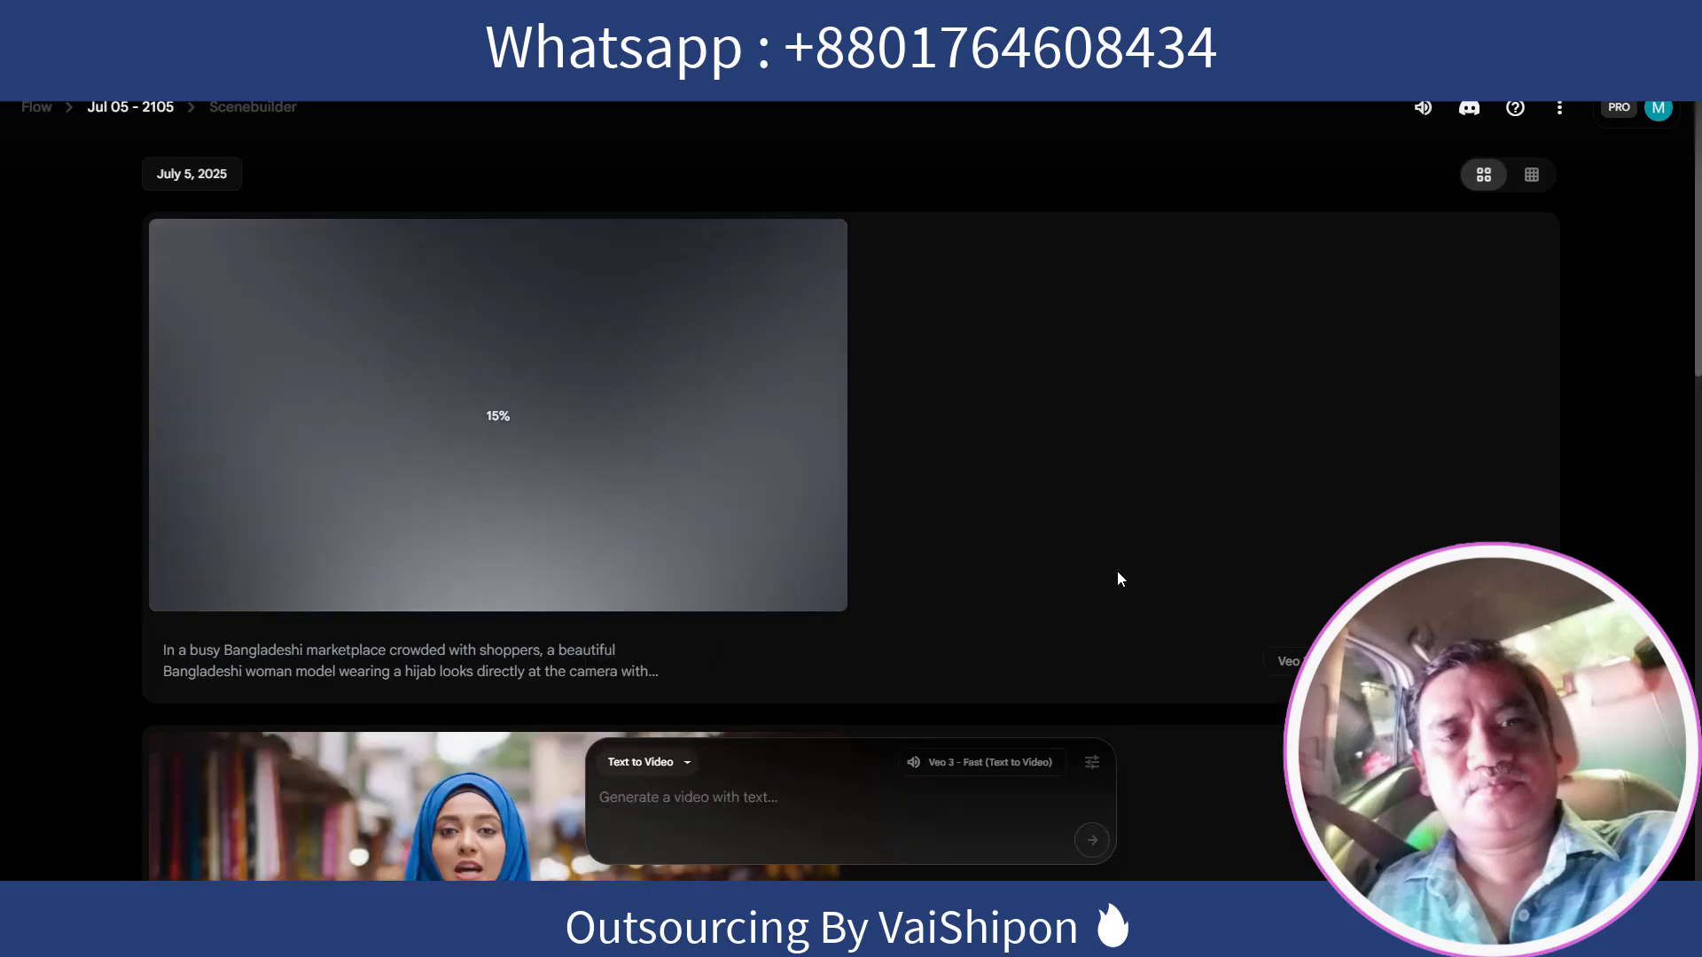
scroll(920, 581, "down", 3)
mouse_move(660, 670)
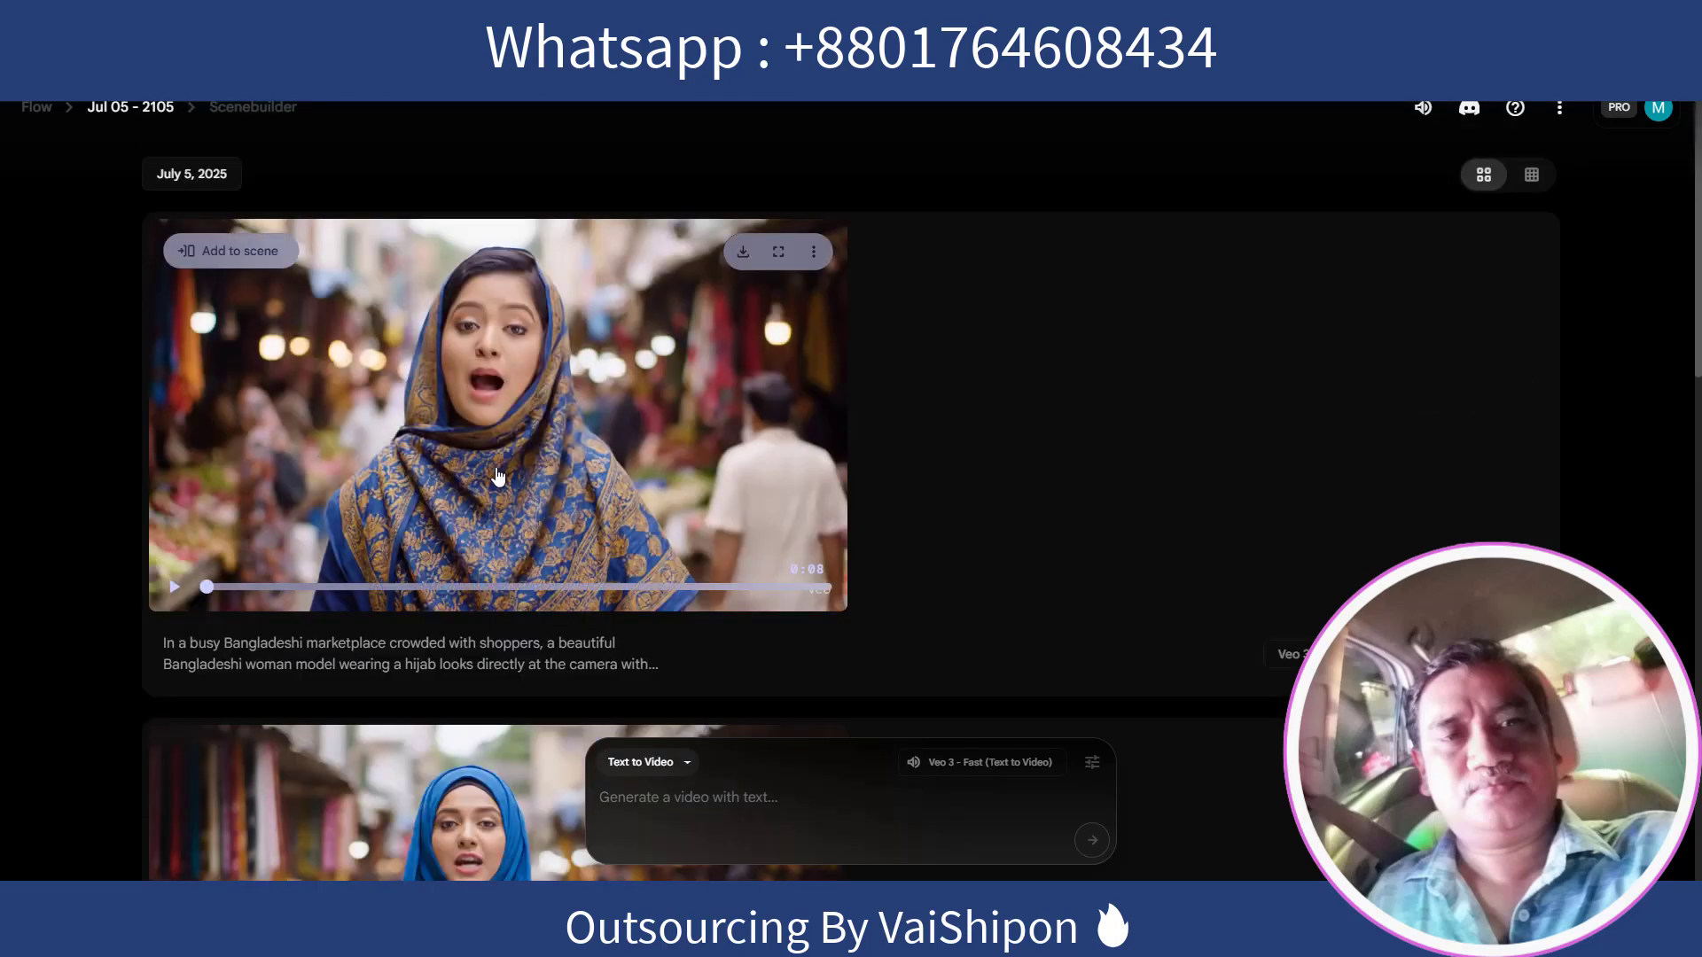
Step: Play the second Scene 3 video and compare the woman's appearance with the earlier clips in the project
left_click(176, 594)
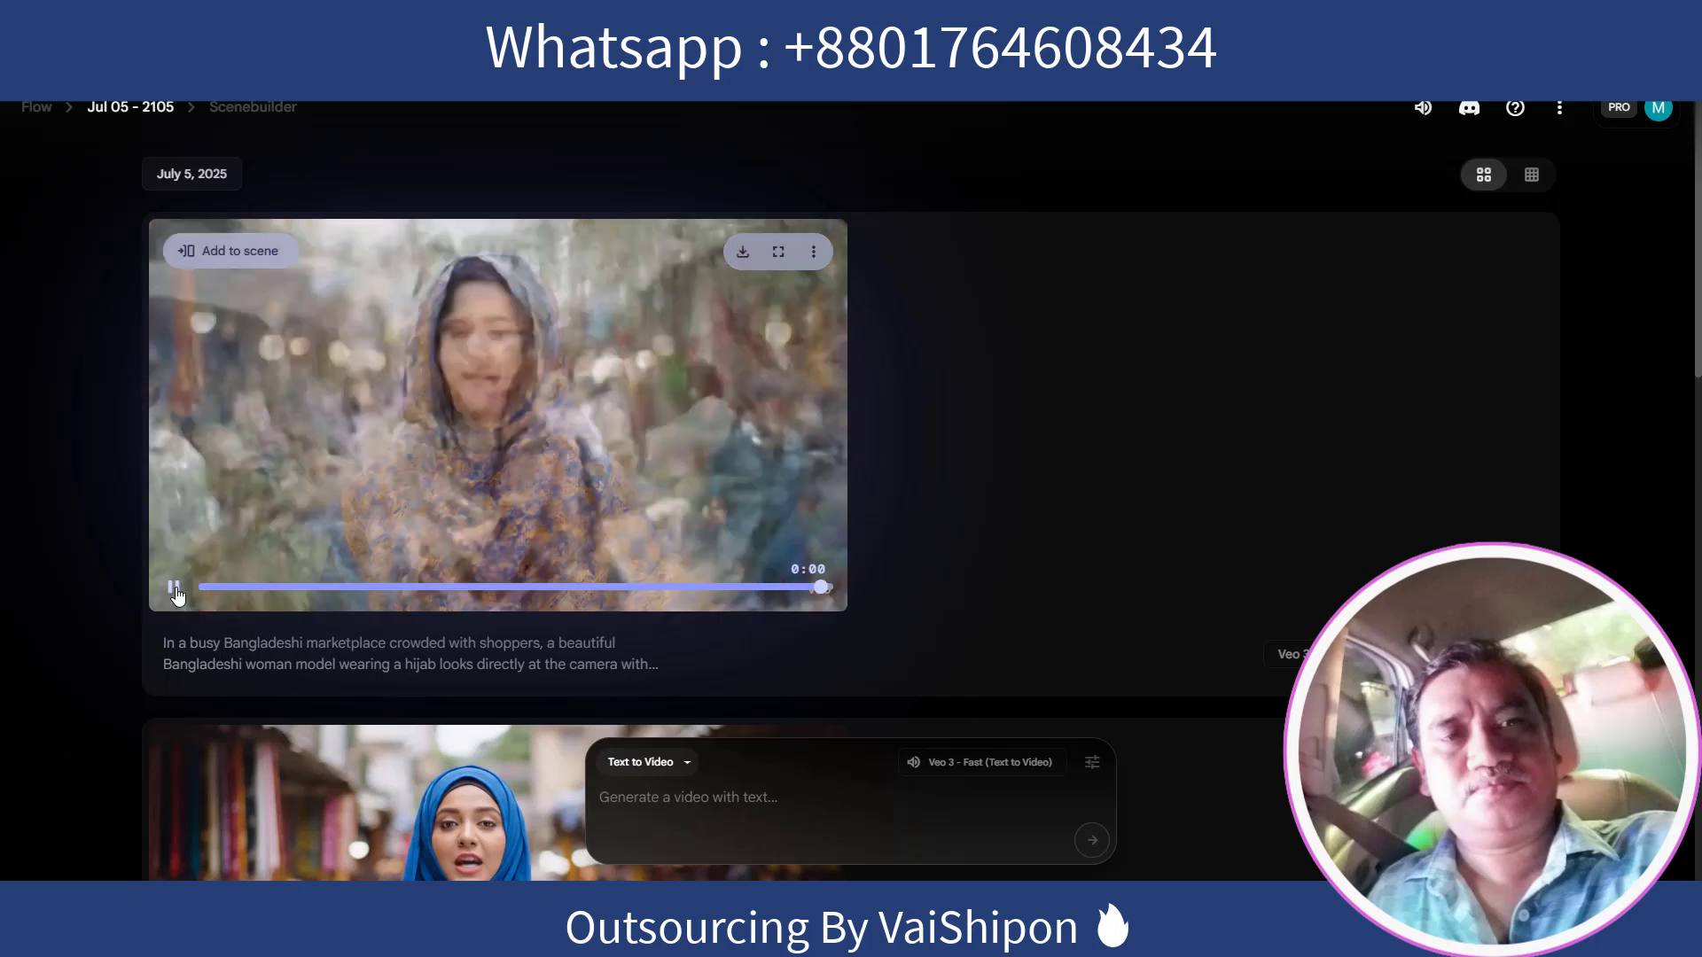
scroll(766, 547, "down", 3)
scroll(765, 547, "down", 1)
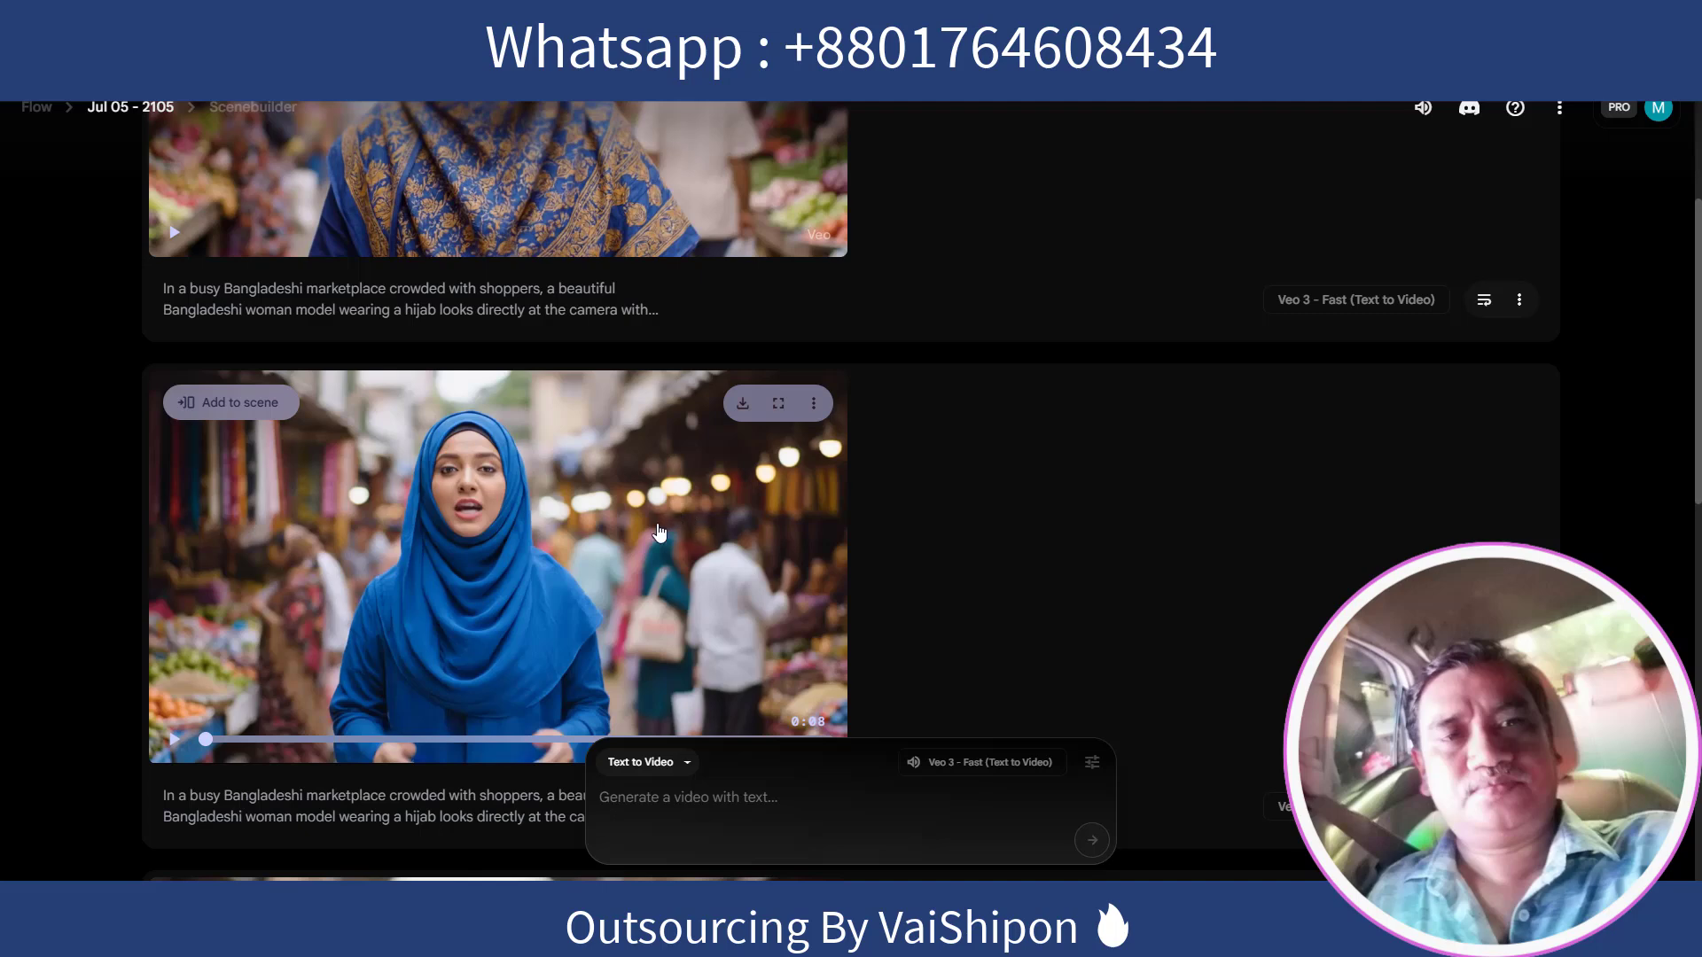
scroll(687, 537, "up", 4)
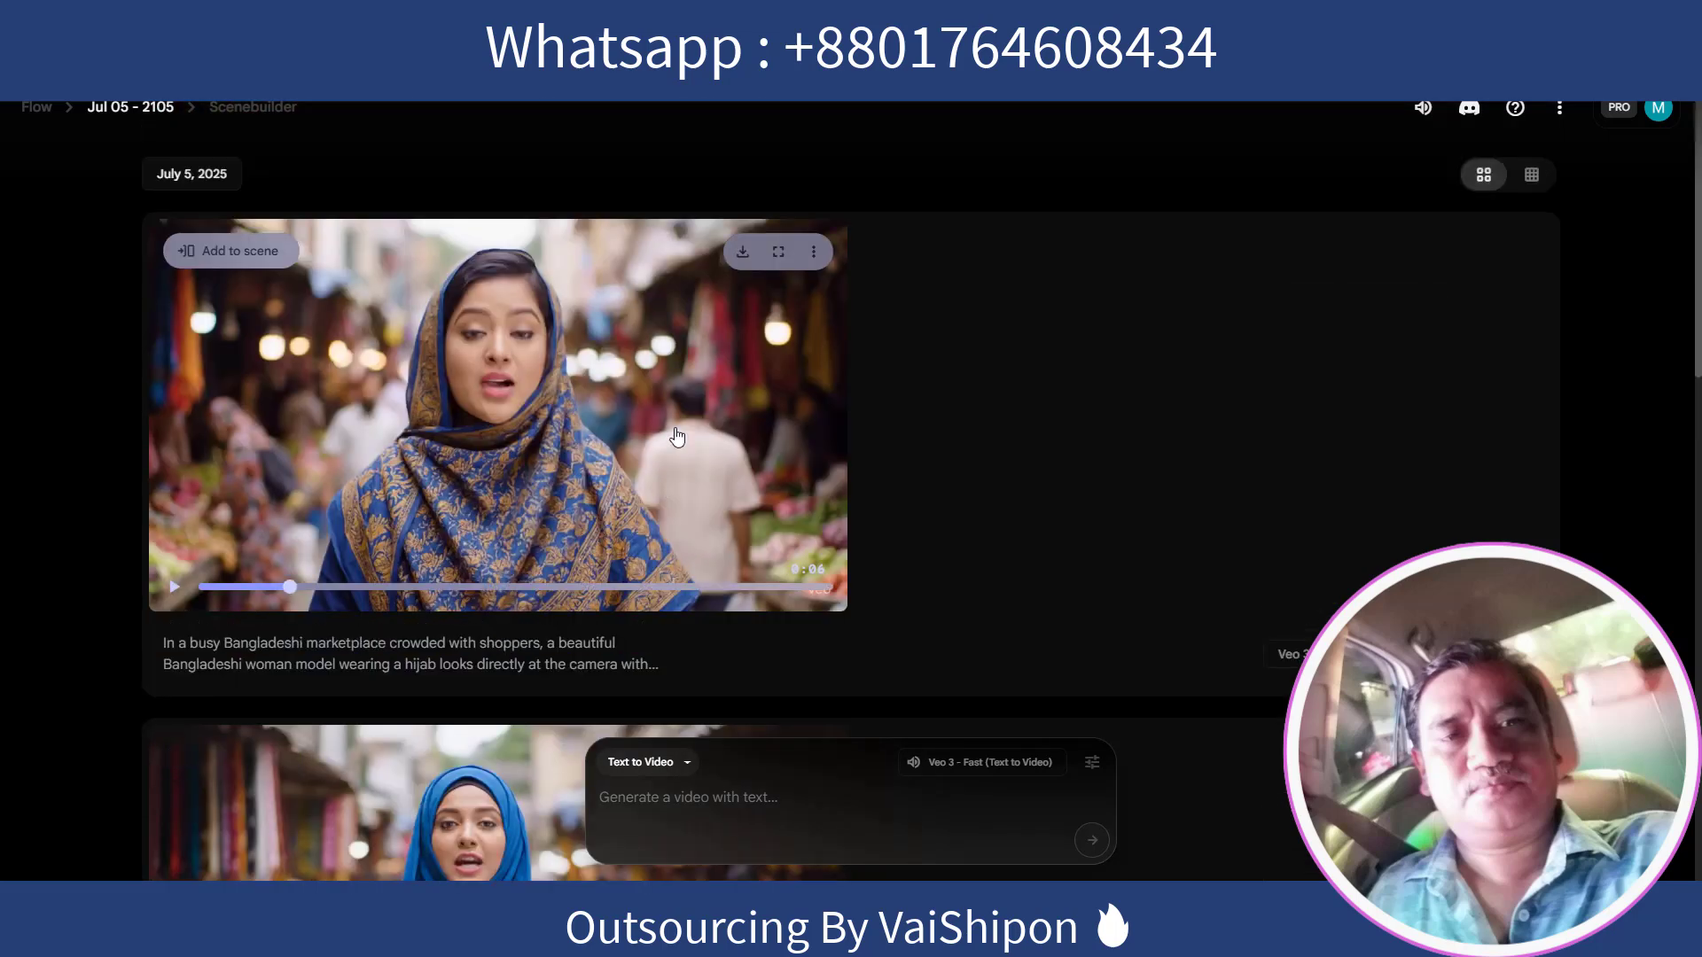
scroll(696, 443, "down", 7)
scroll(702, 451, "down", 3)
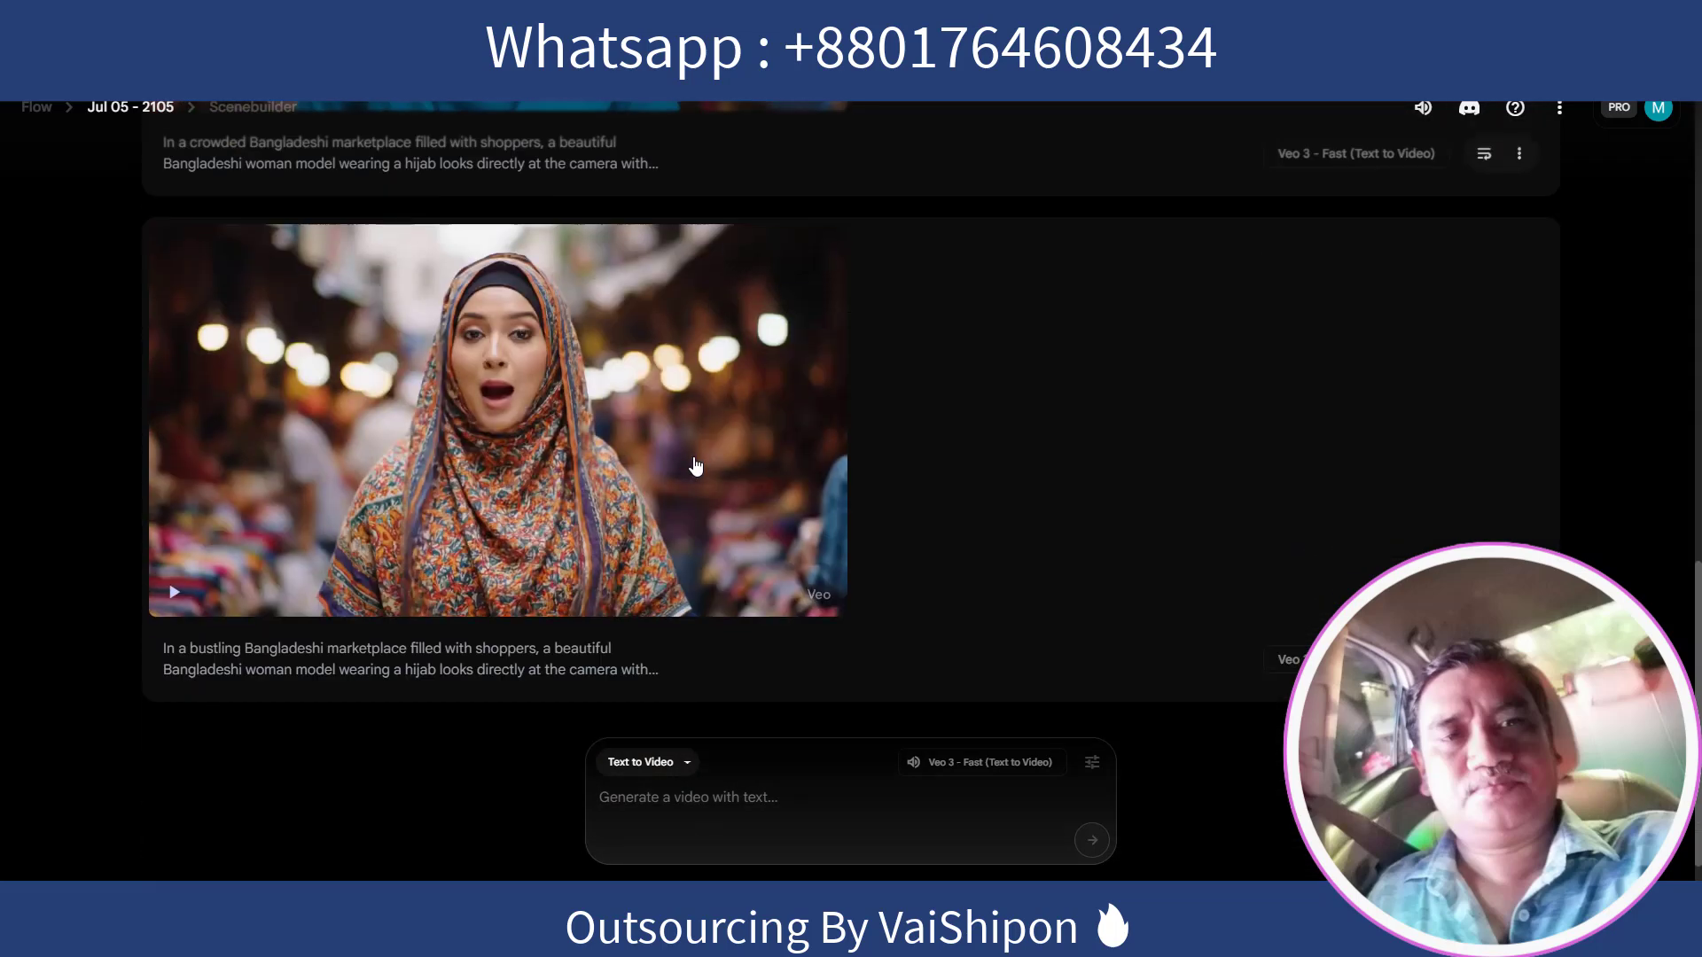
scroll(687, 470, "up", 11)
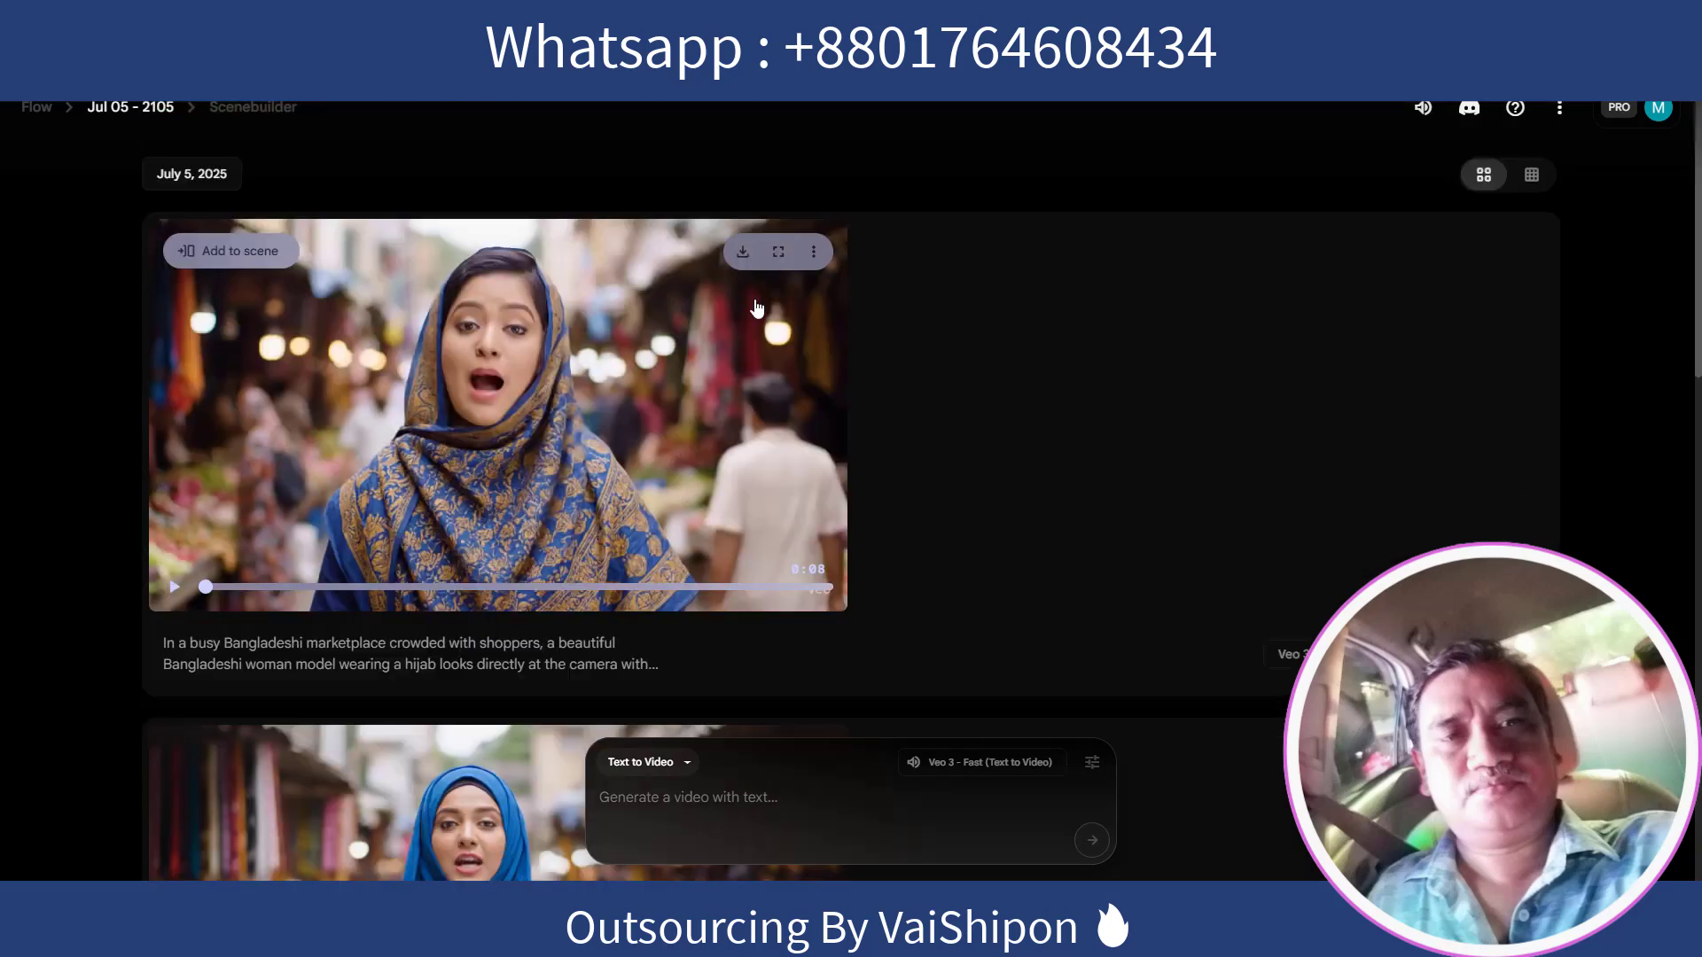
Step: Download the second Scene 3 video and look over the project's generated clips
left_click(743, 252)
left_click(658, 329)
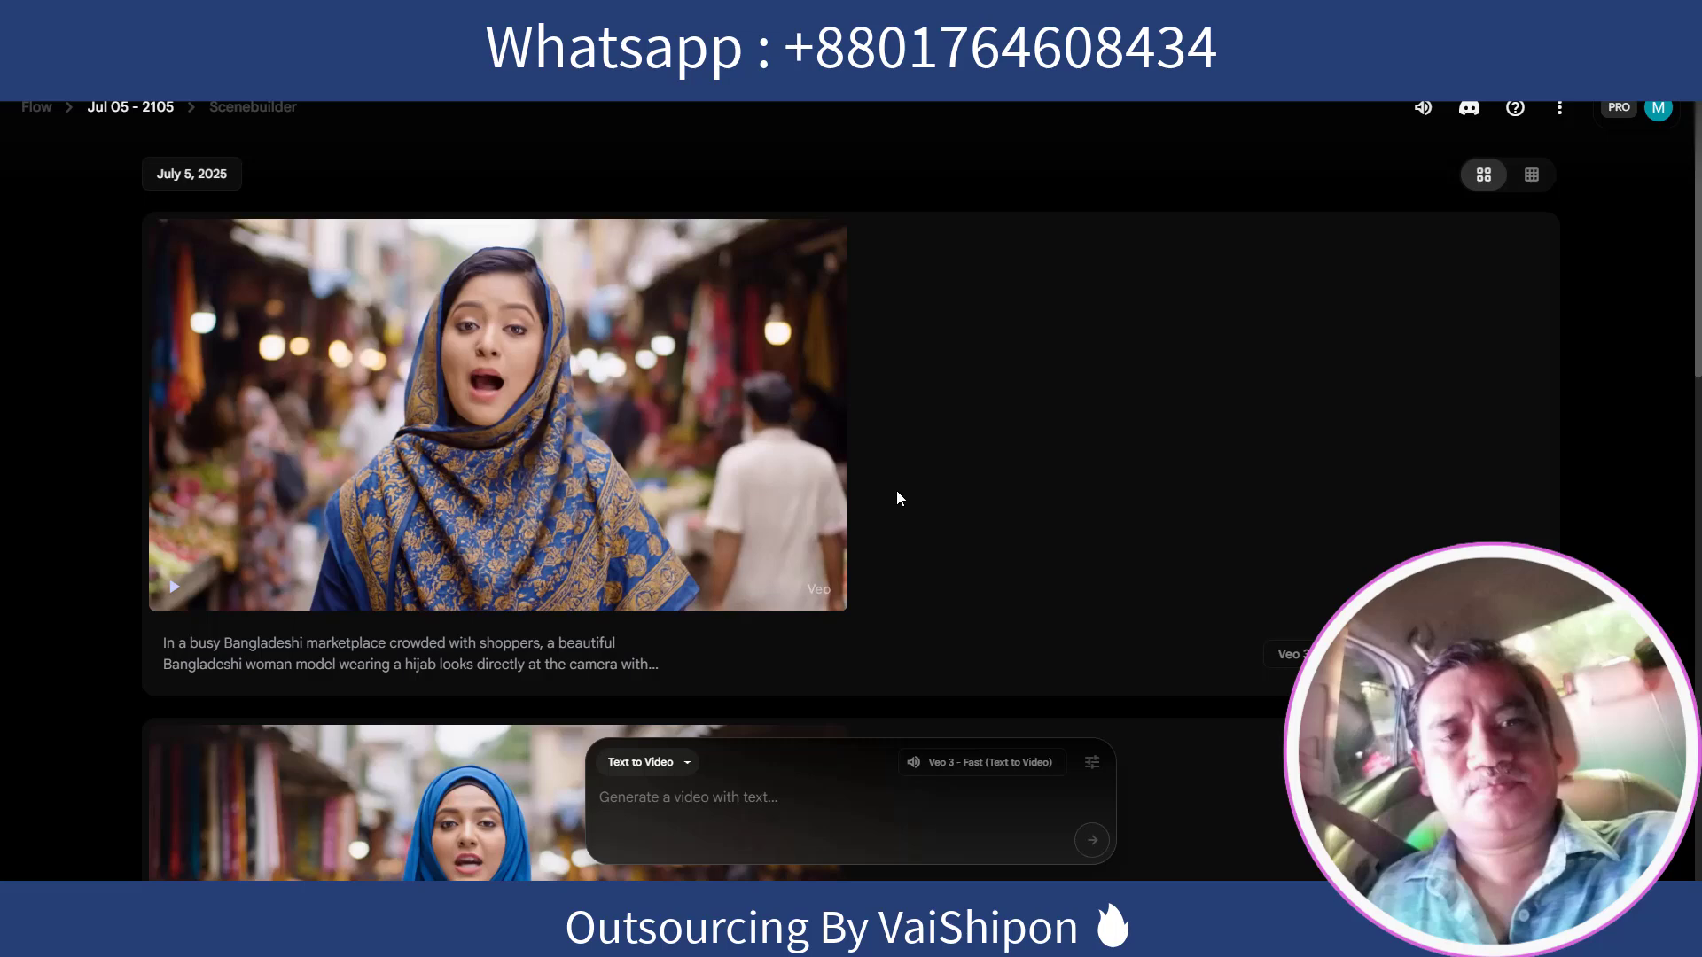
scroll(871, 498, "down", 5)
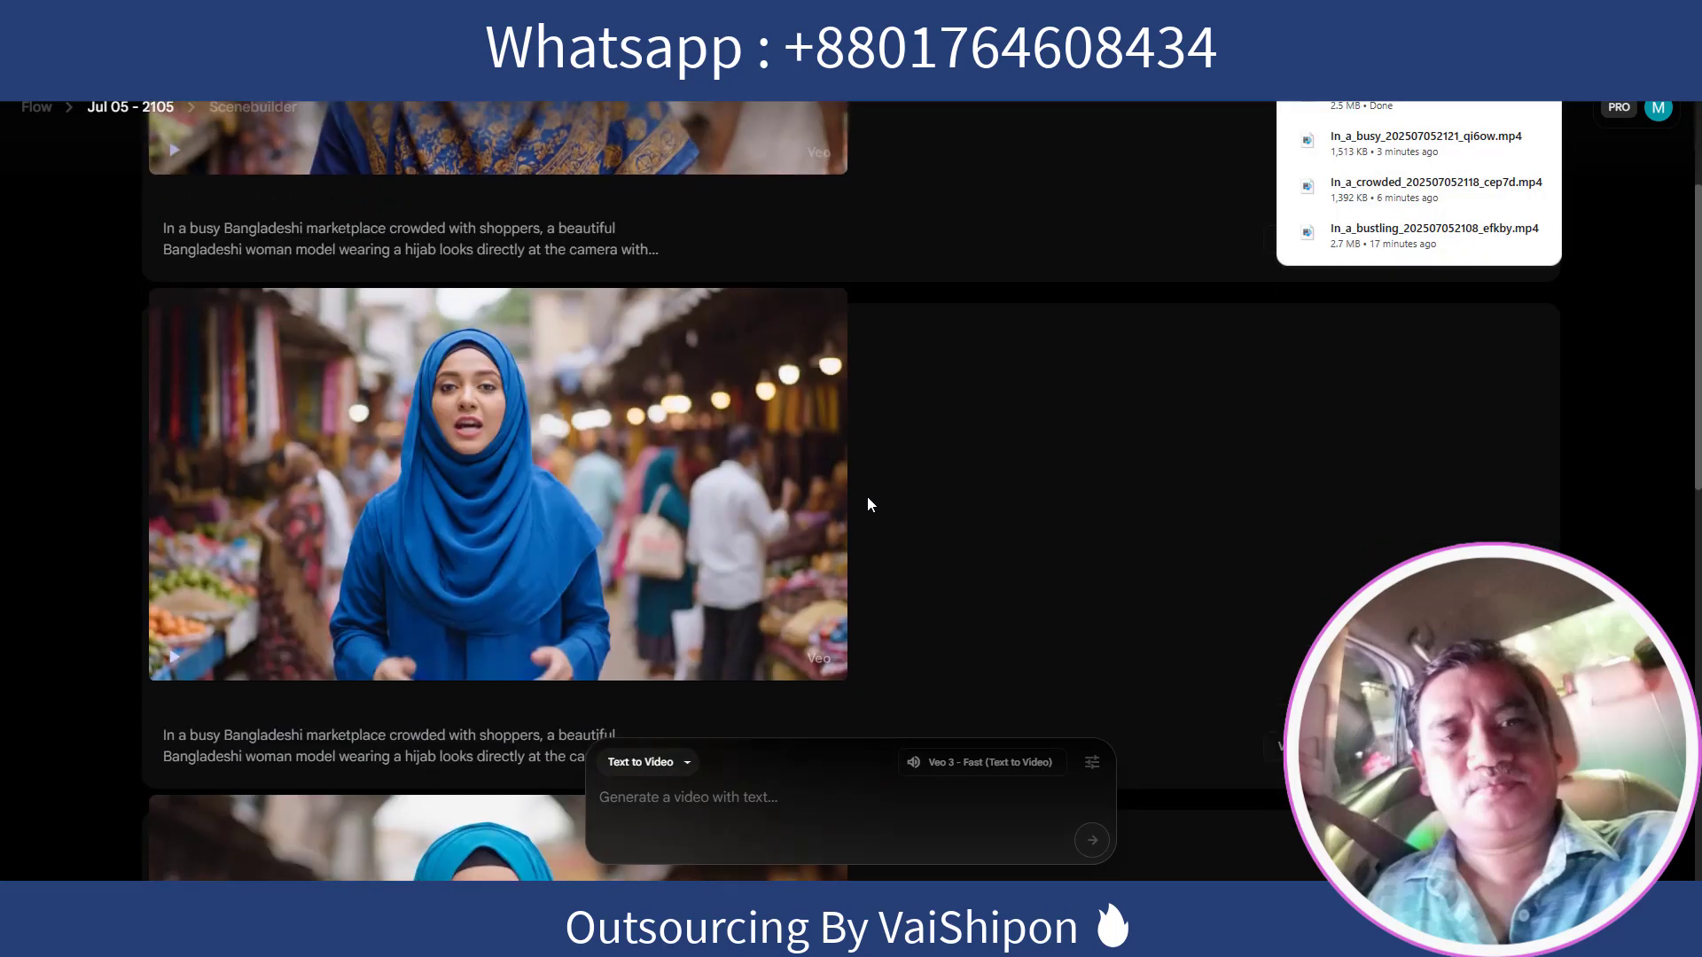
scroll(867, 505, "down", 3)
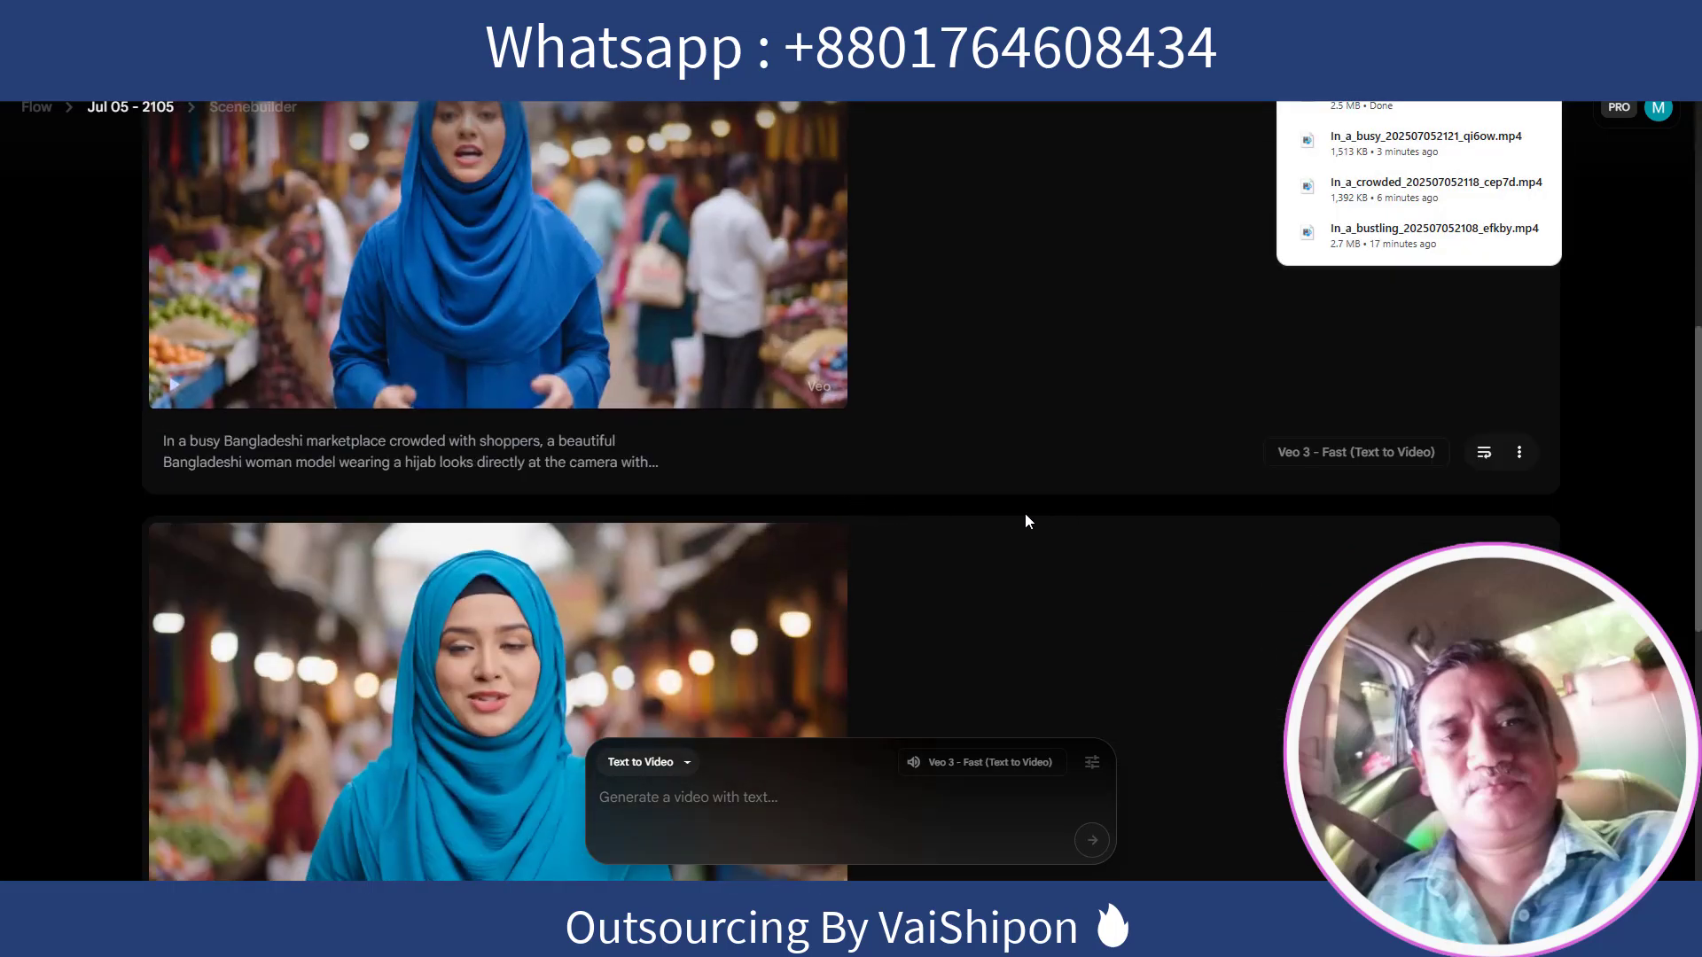
scroll(1025, 521, "up", 8)
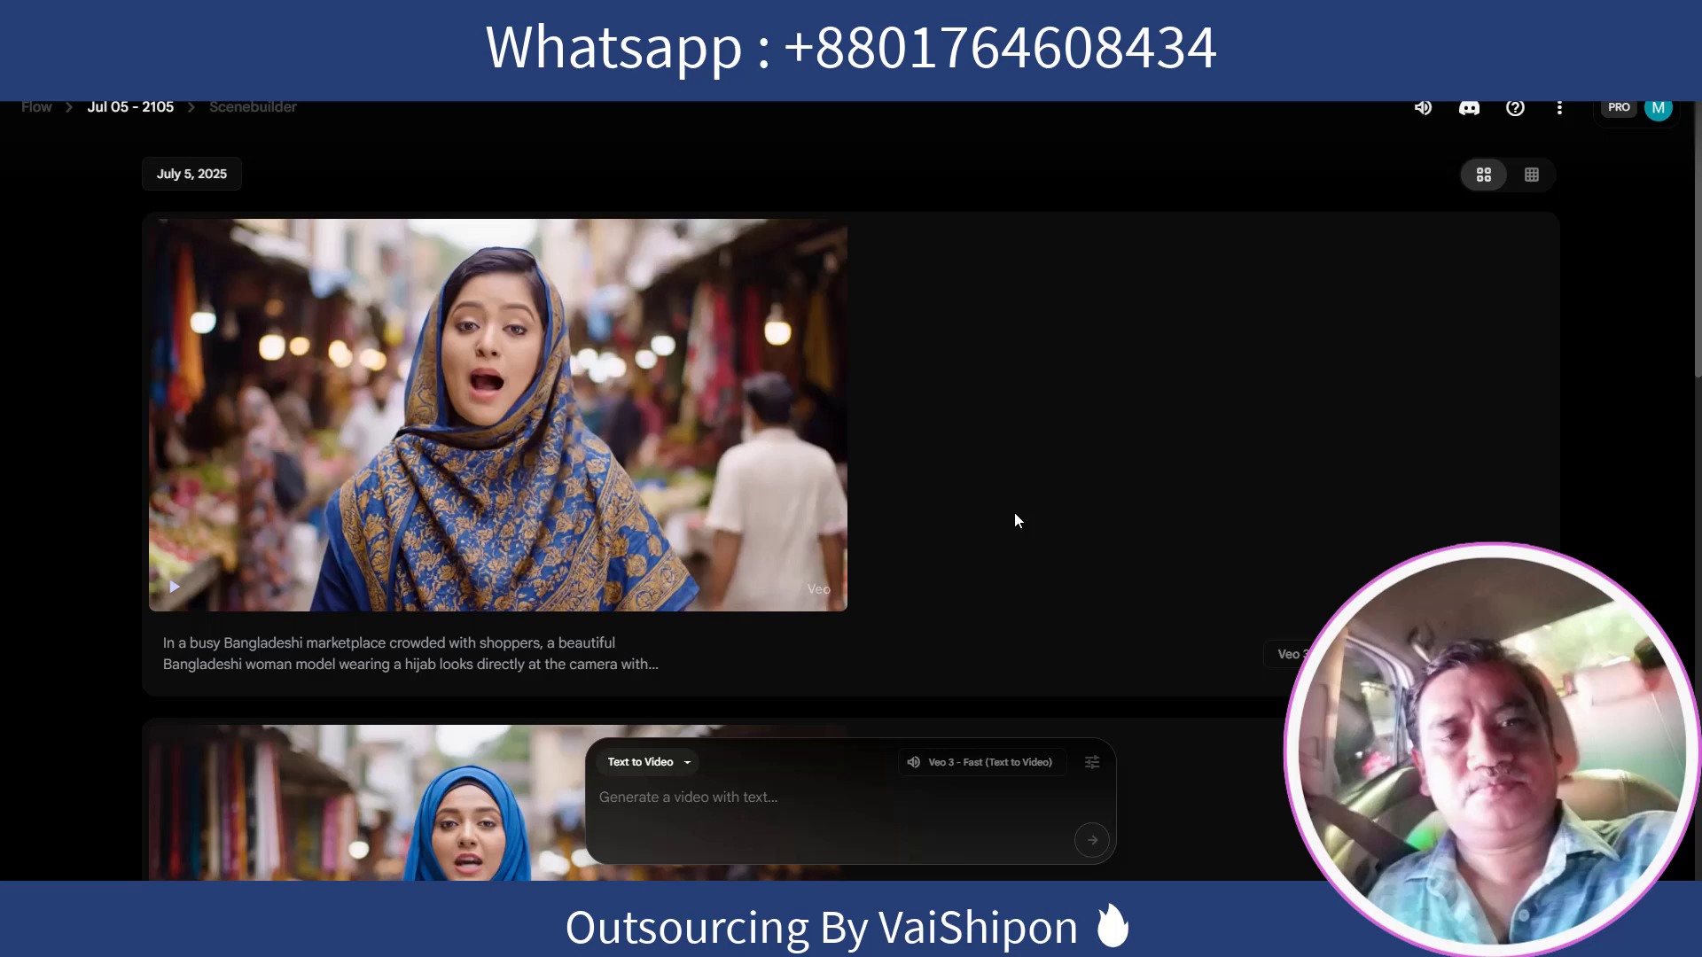
Step: Review the three Bangla scene prompts in Notepad, return to Flow and replay part of the second Scene 3 video
key("alt+Tab")
left_click(1035, 522)
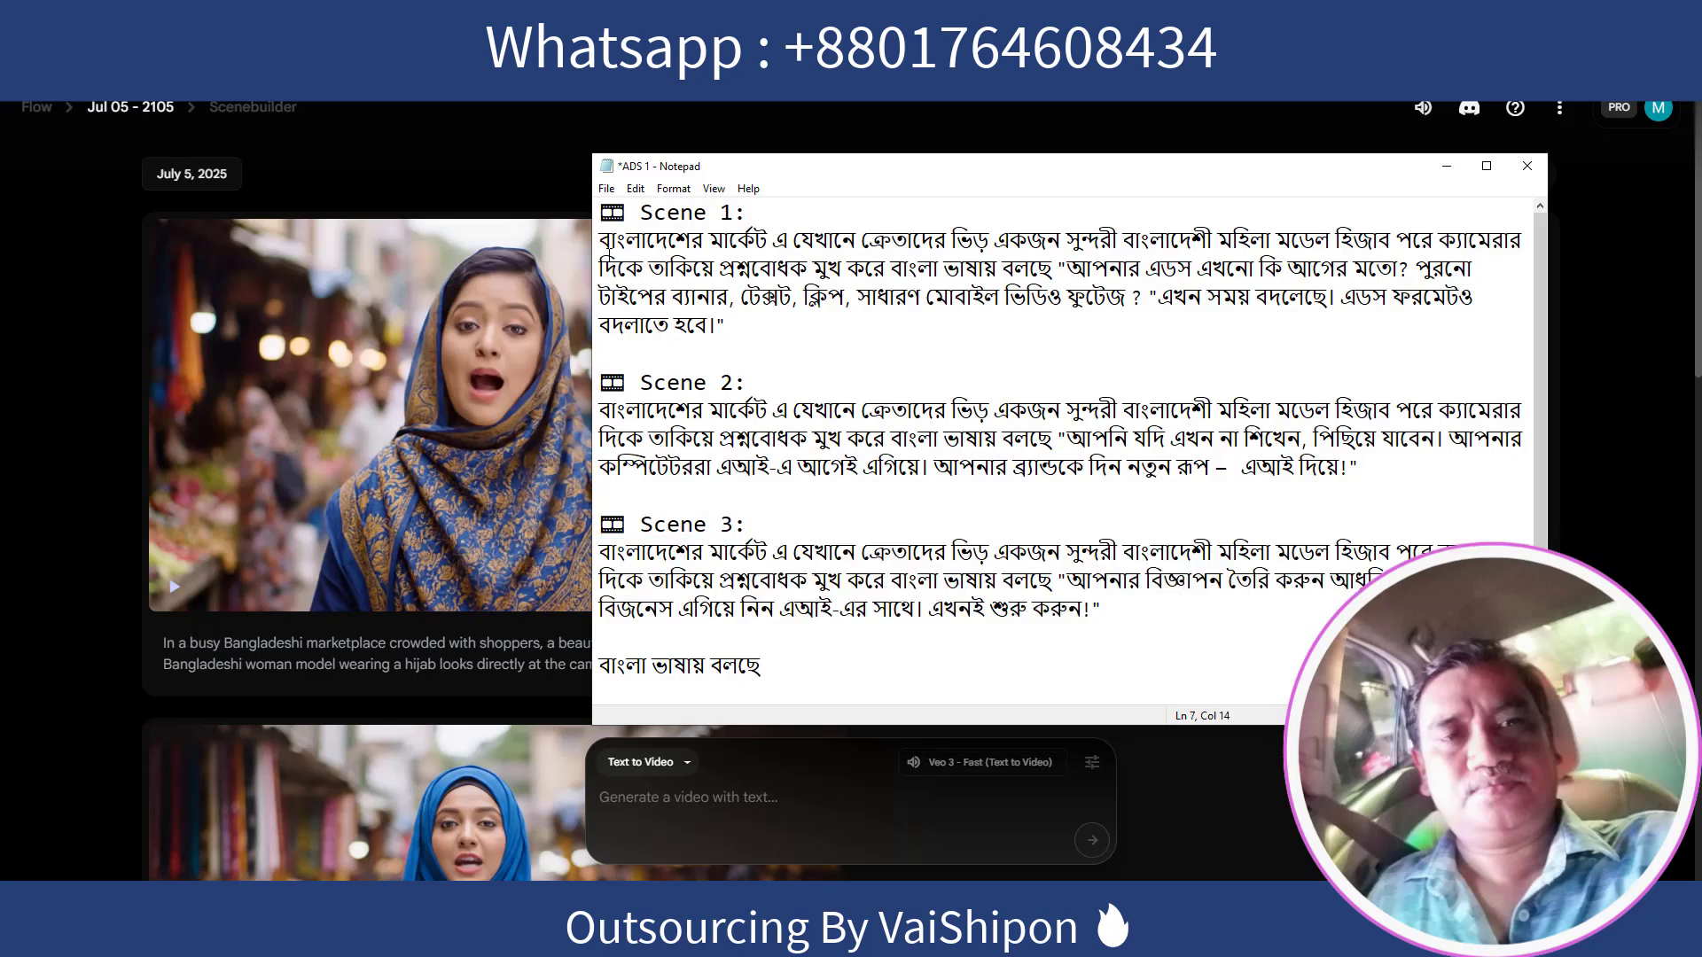
key("ctrl+a")
key("alt+Tab")
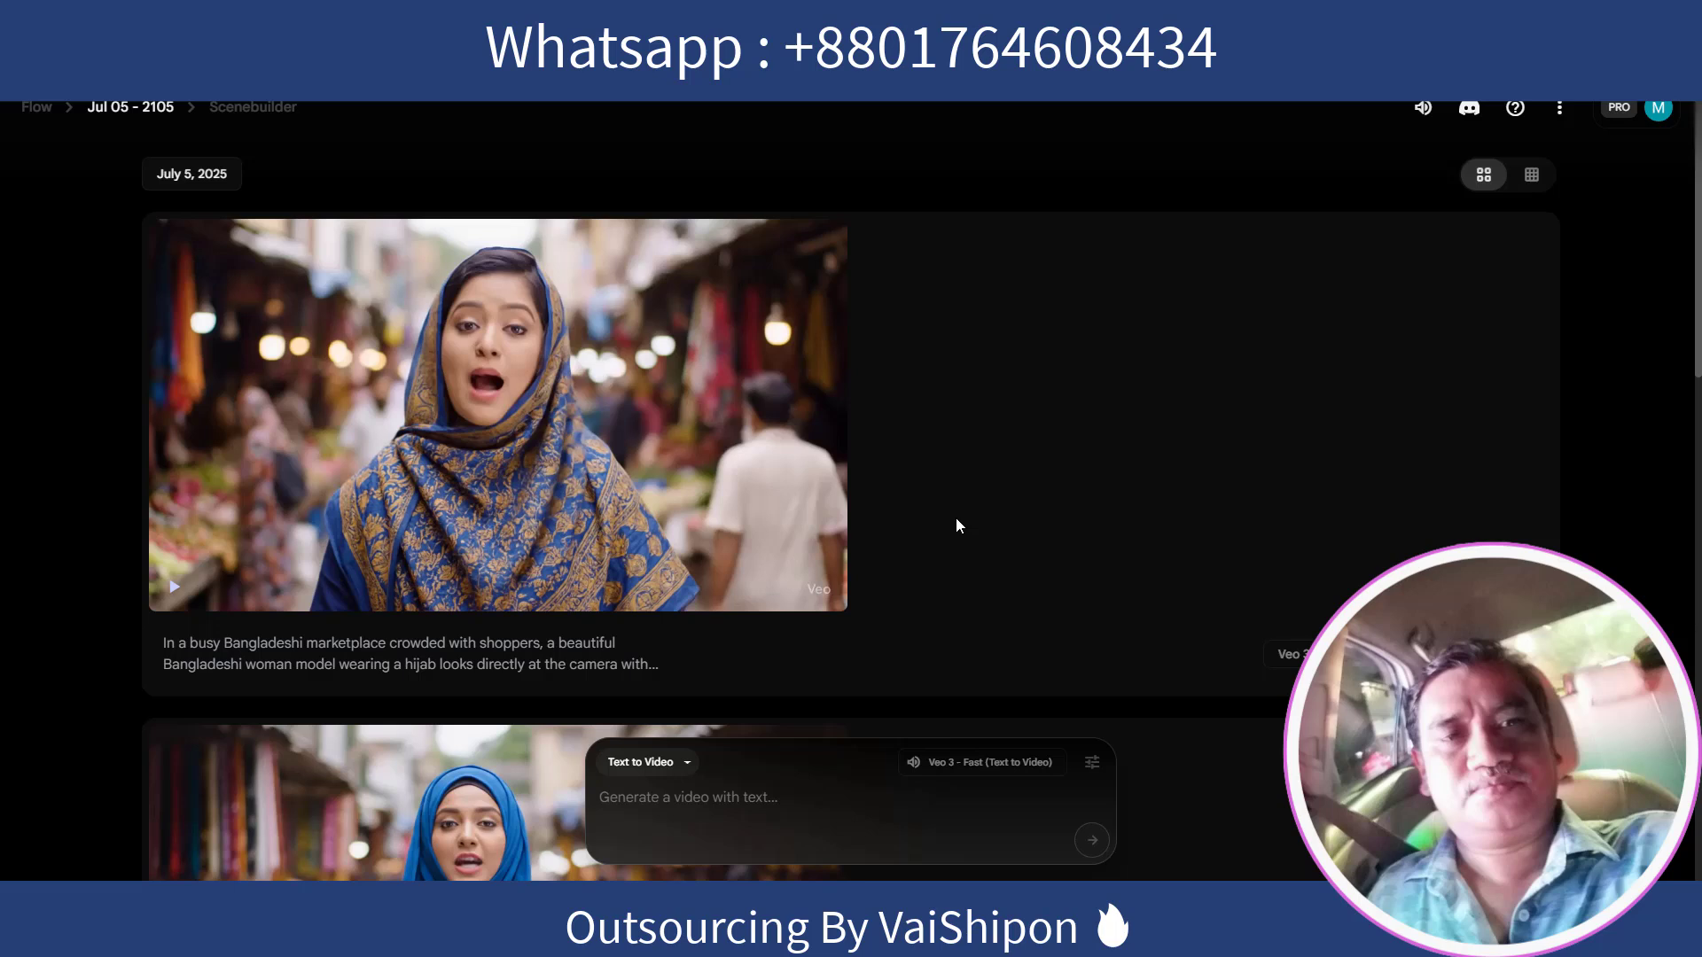
left_click(174, 588)
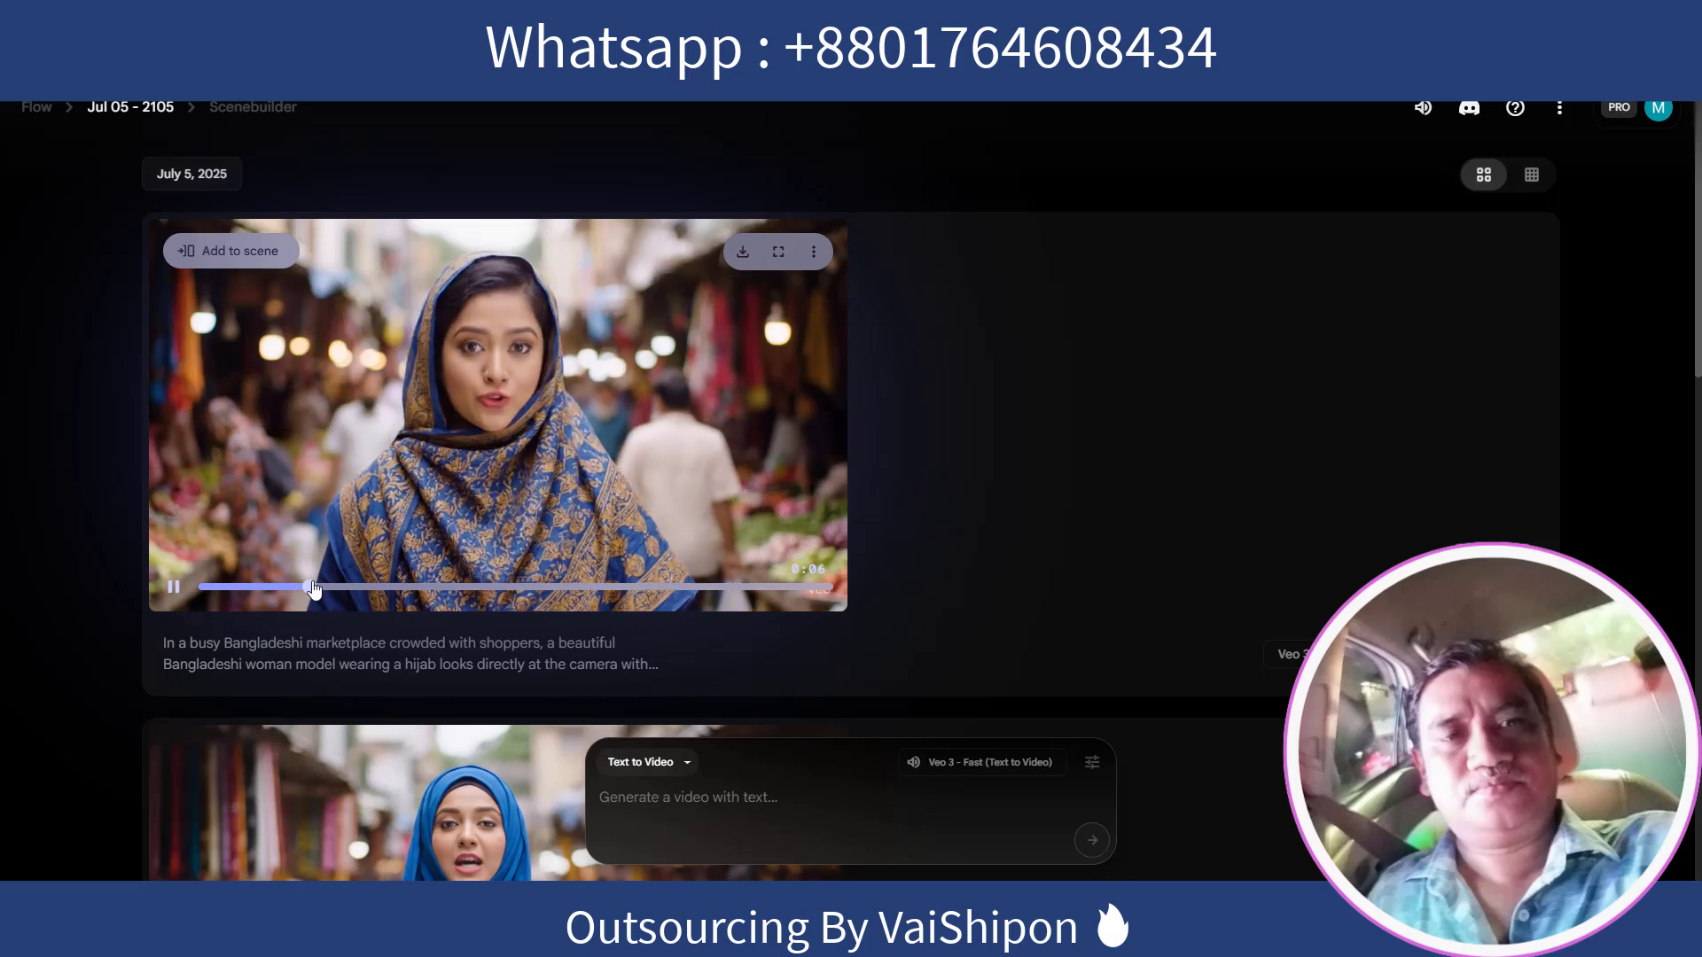
left_click(533, 565)
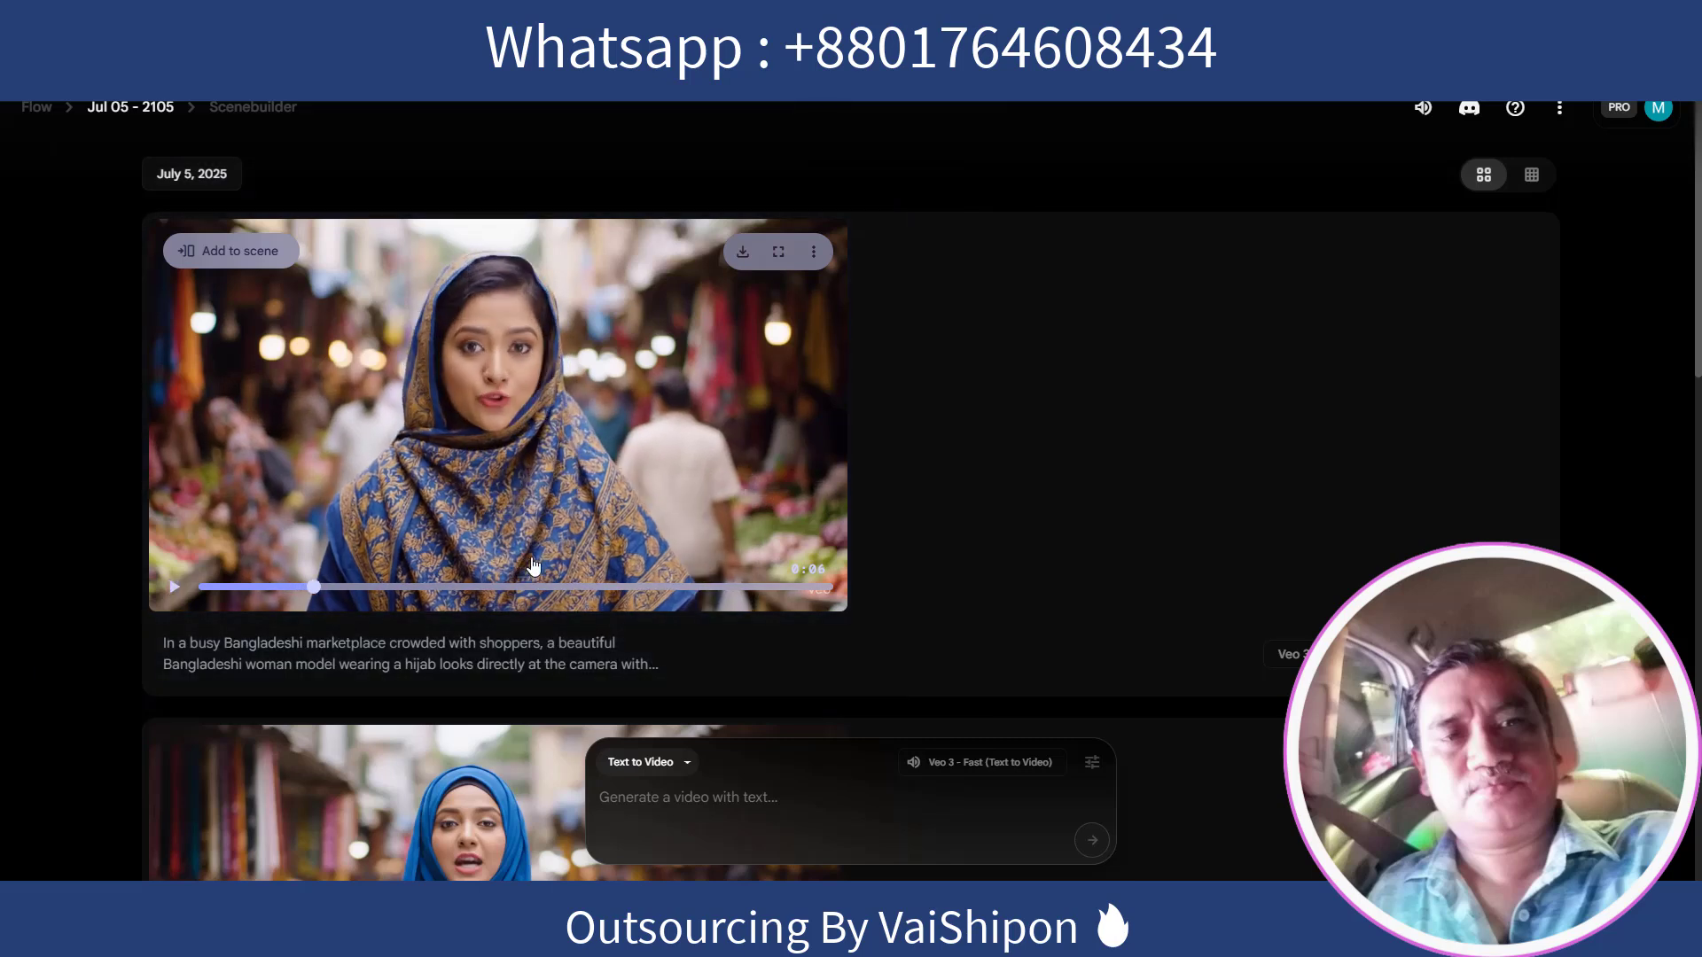